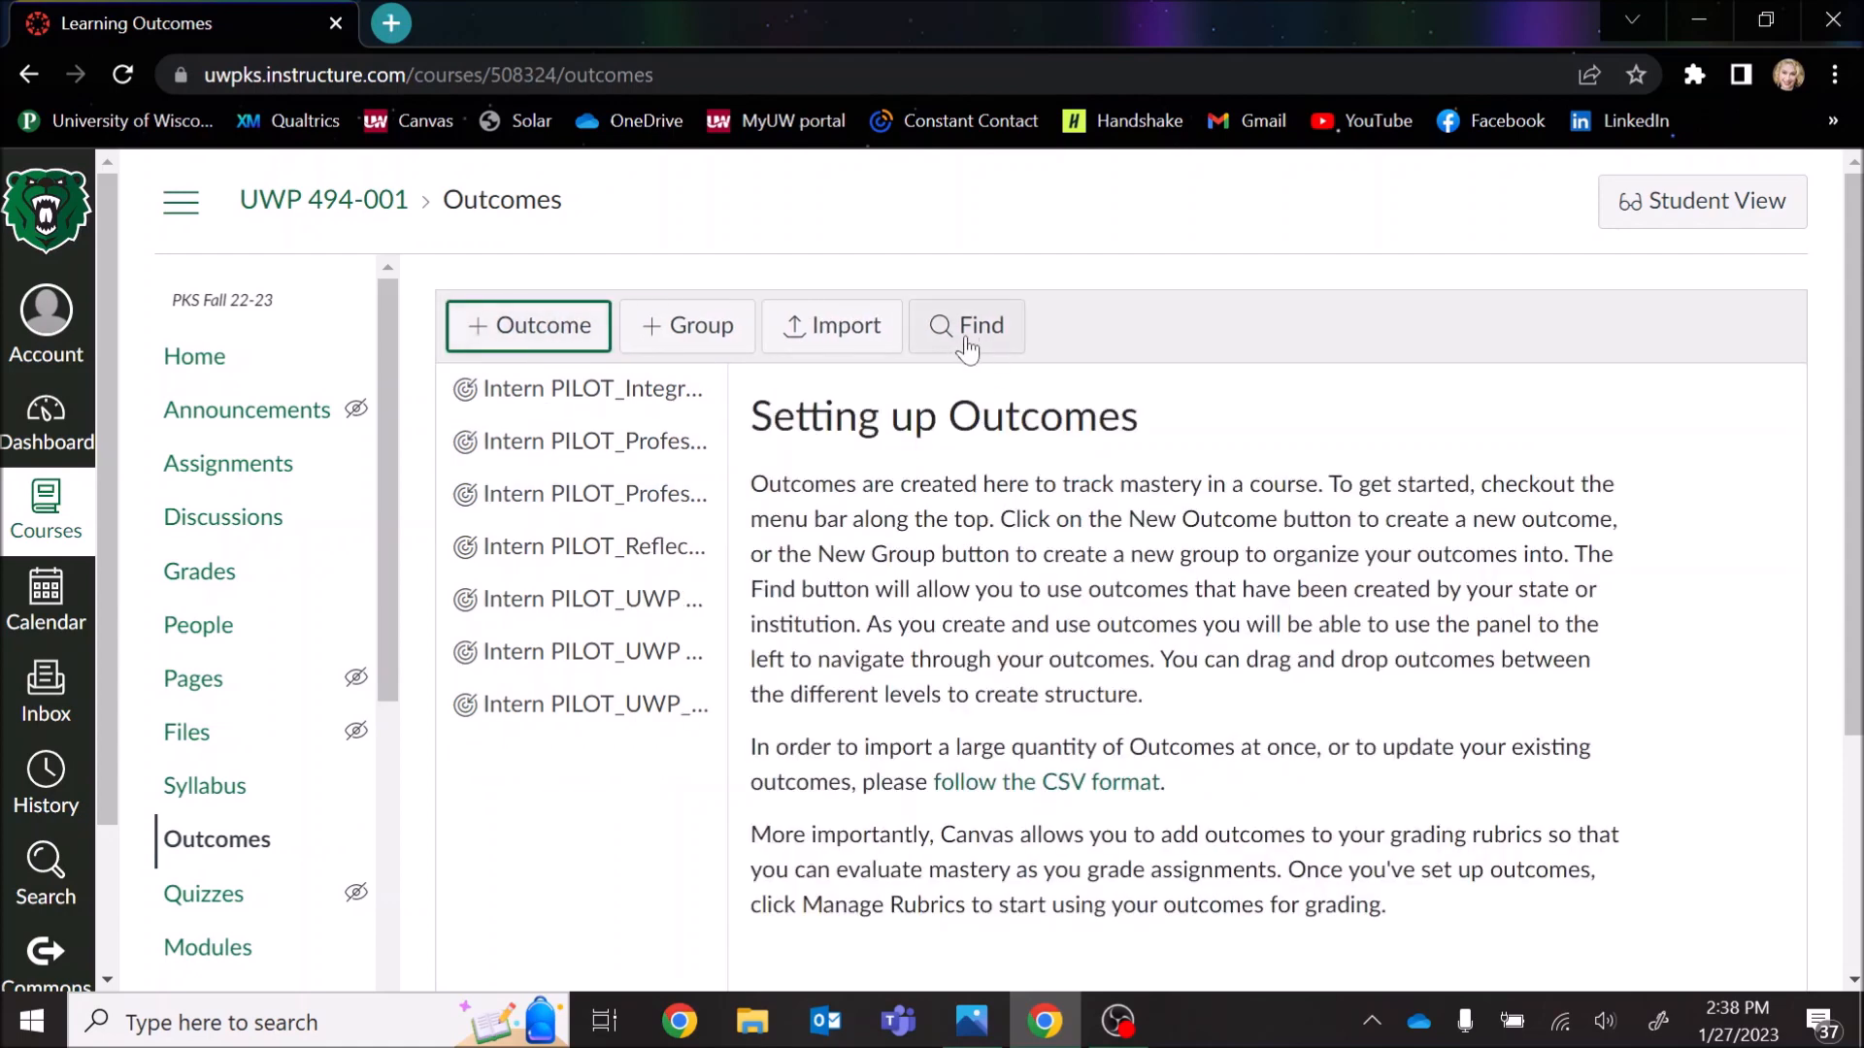
Step: Import the Intern PILOT_Integrative Learning outcome from the Internships folder under UW Parkside - Instructional Top Level in Account Standards
left_click(972, 339)
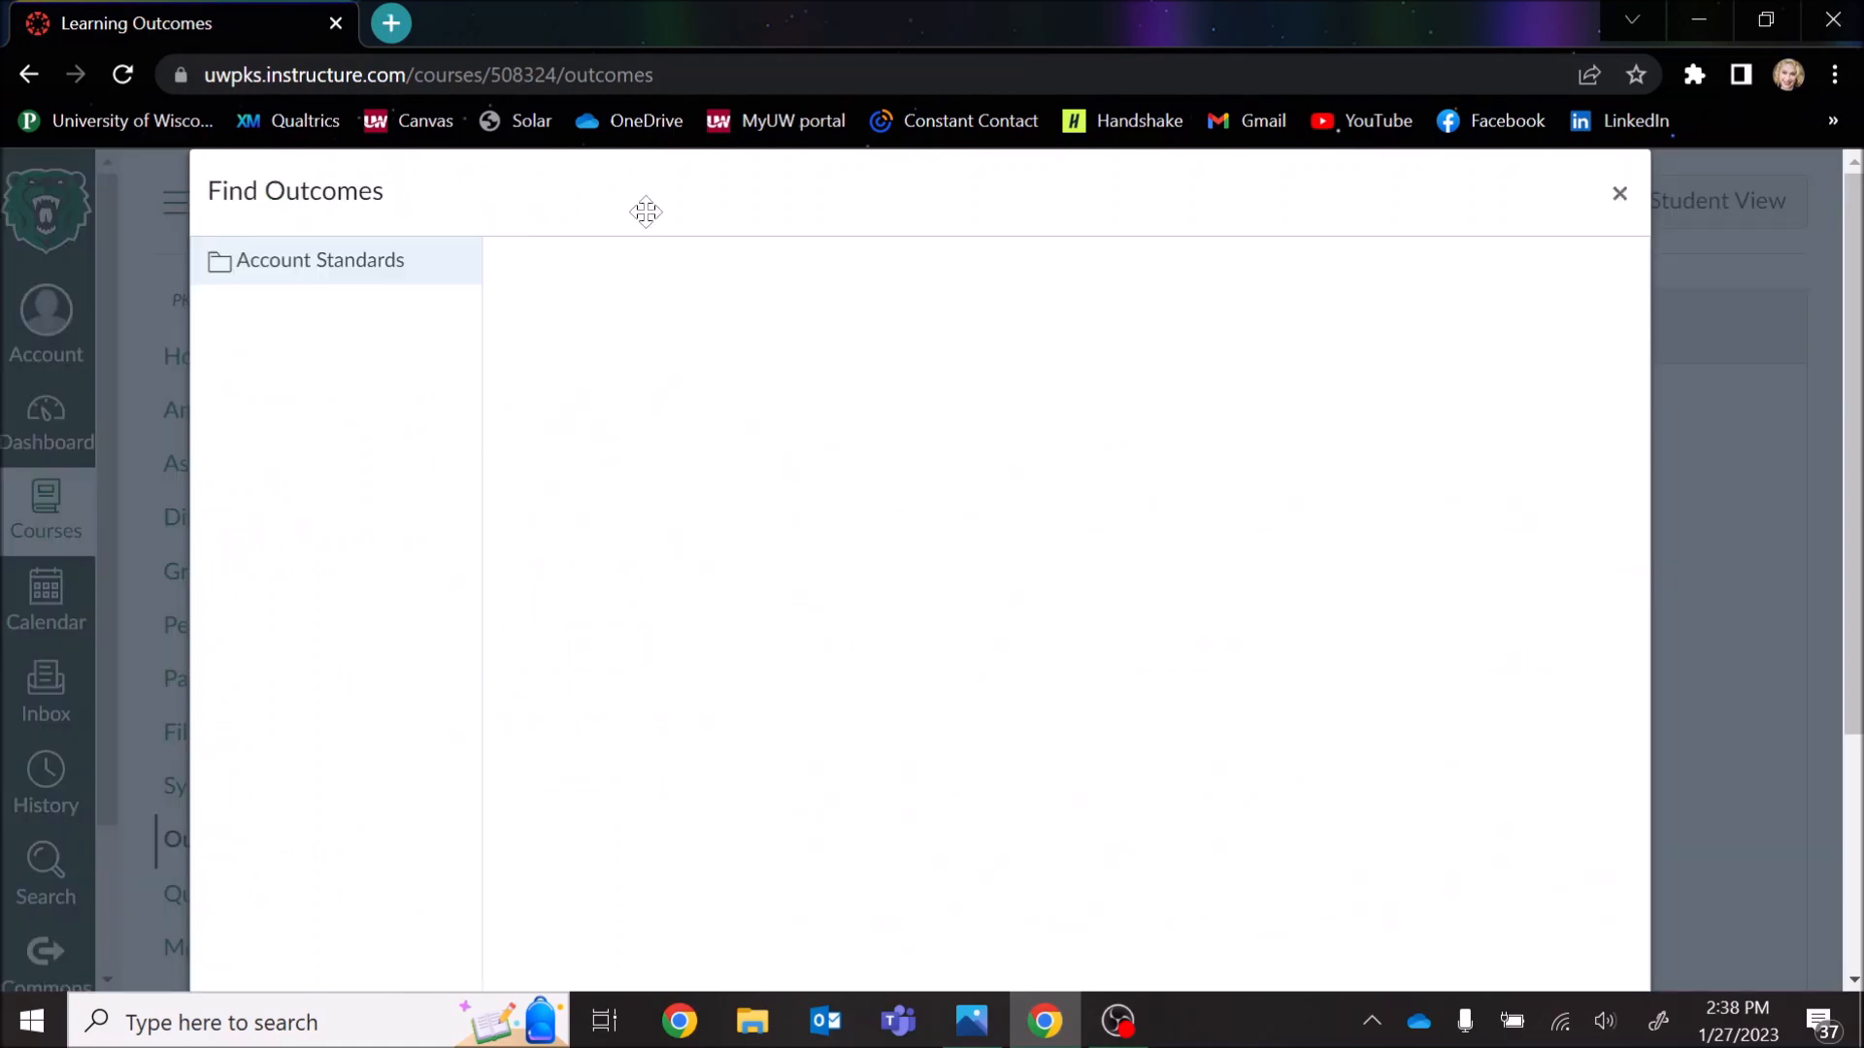
left_click(354, 277)
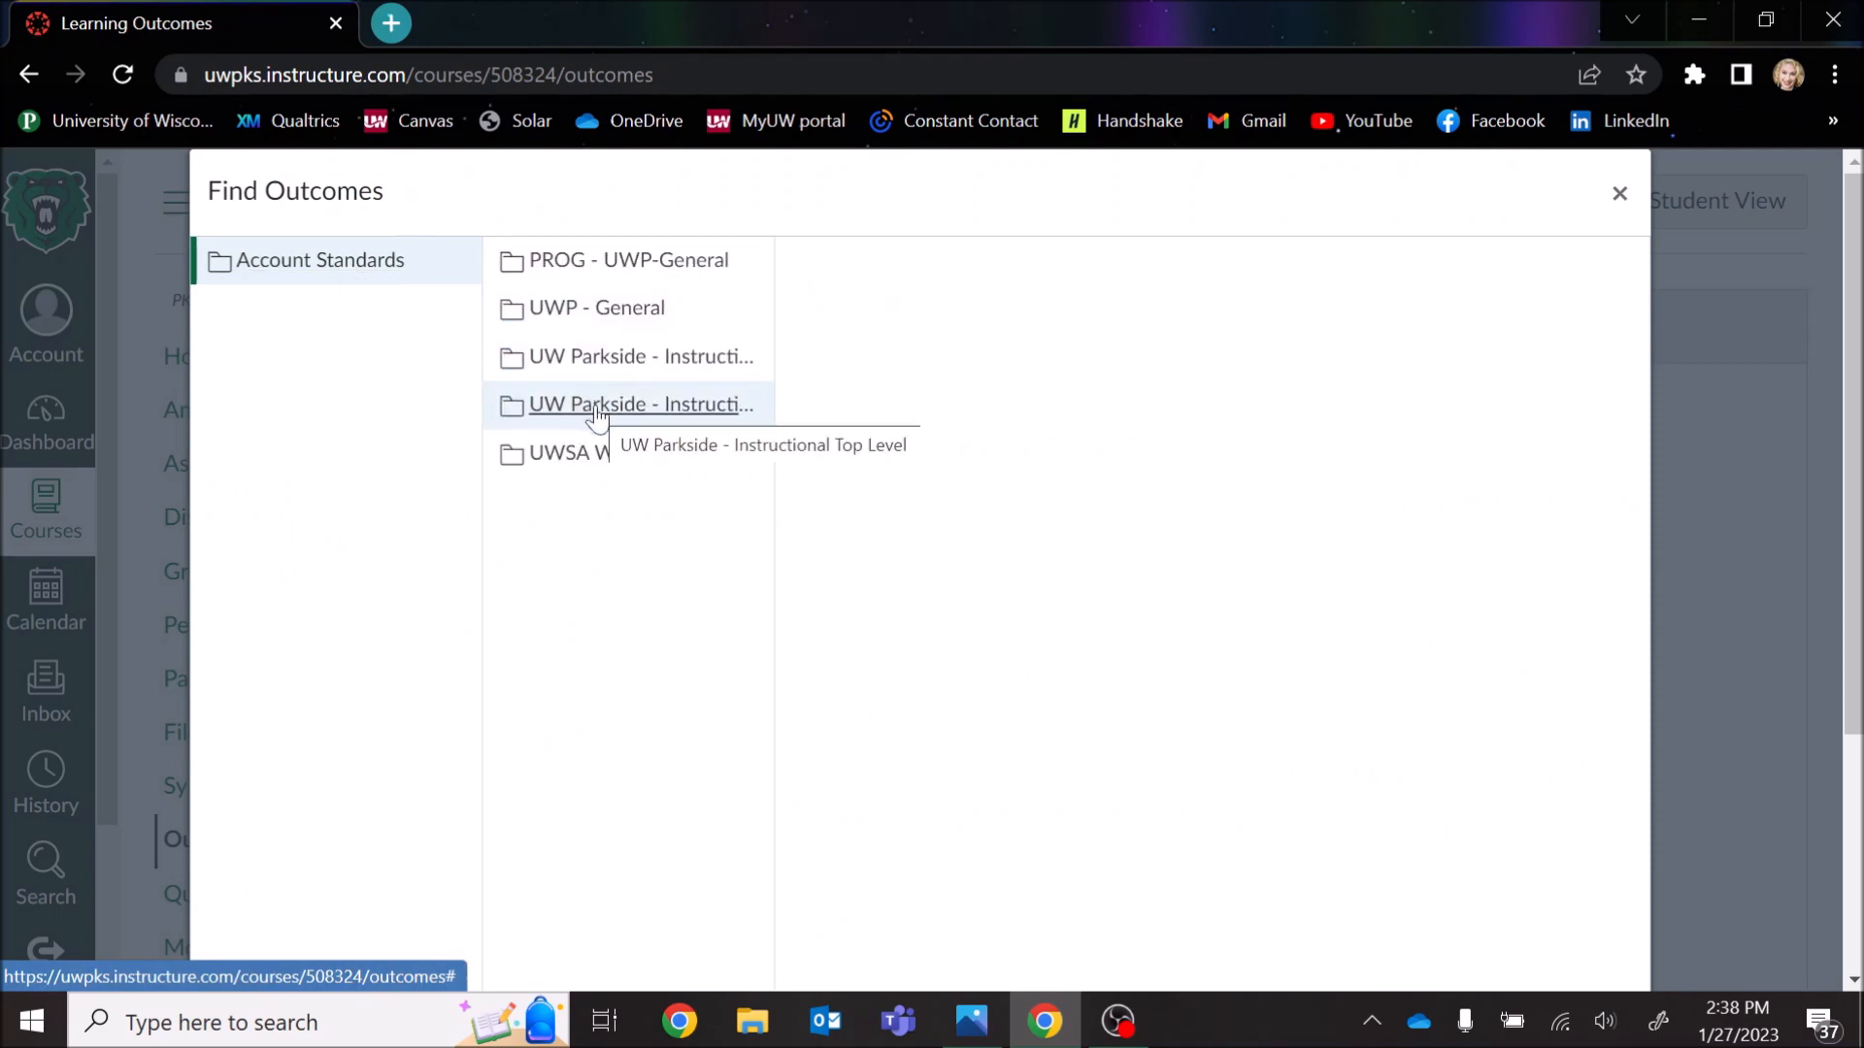
left_click(595, 416)
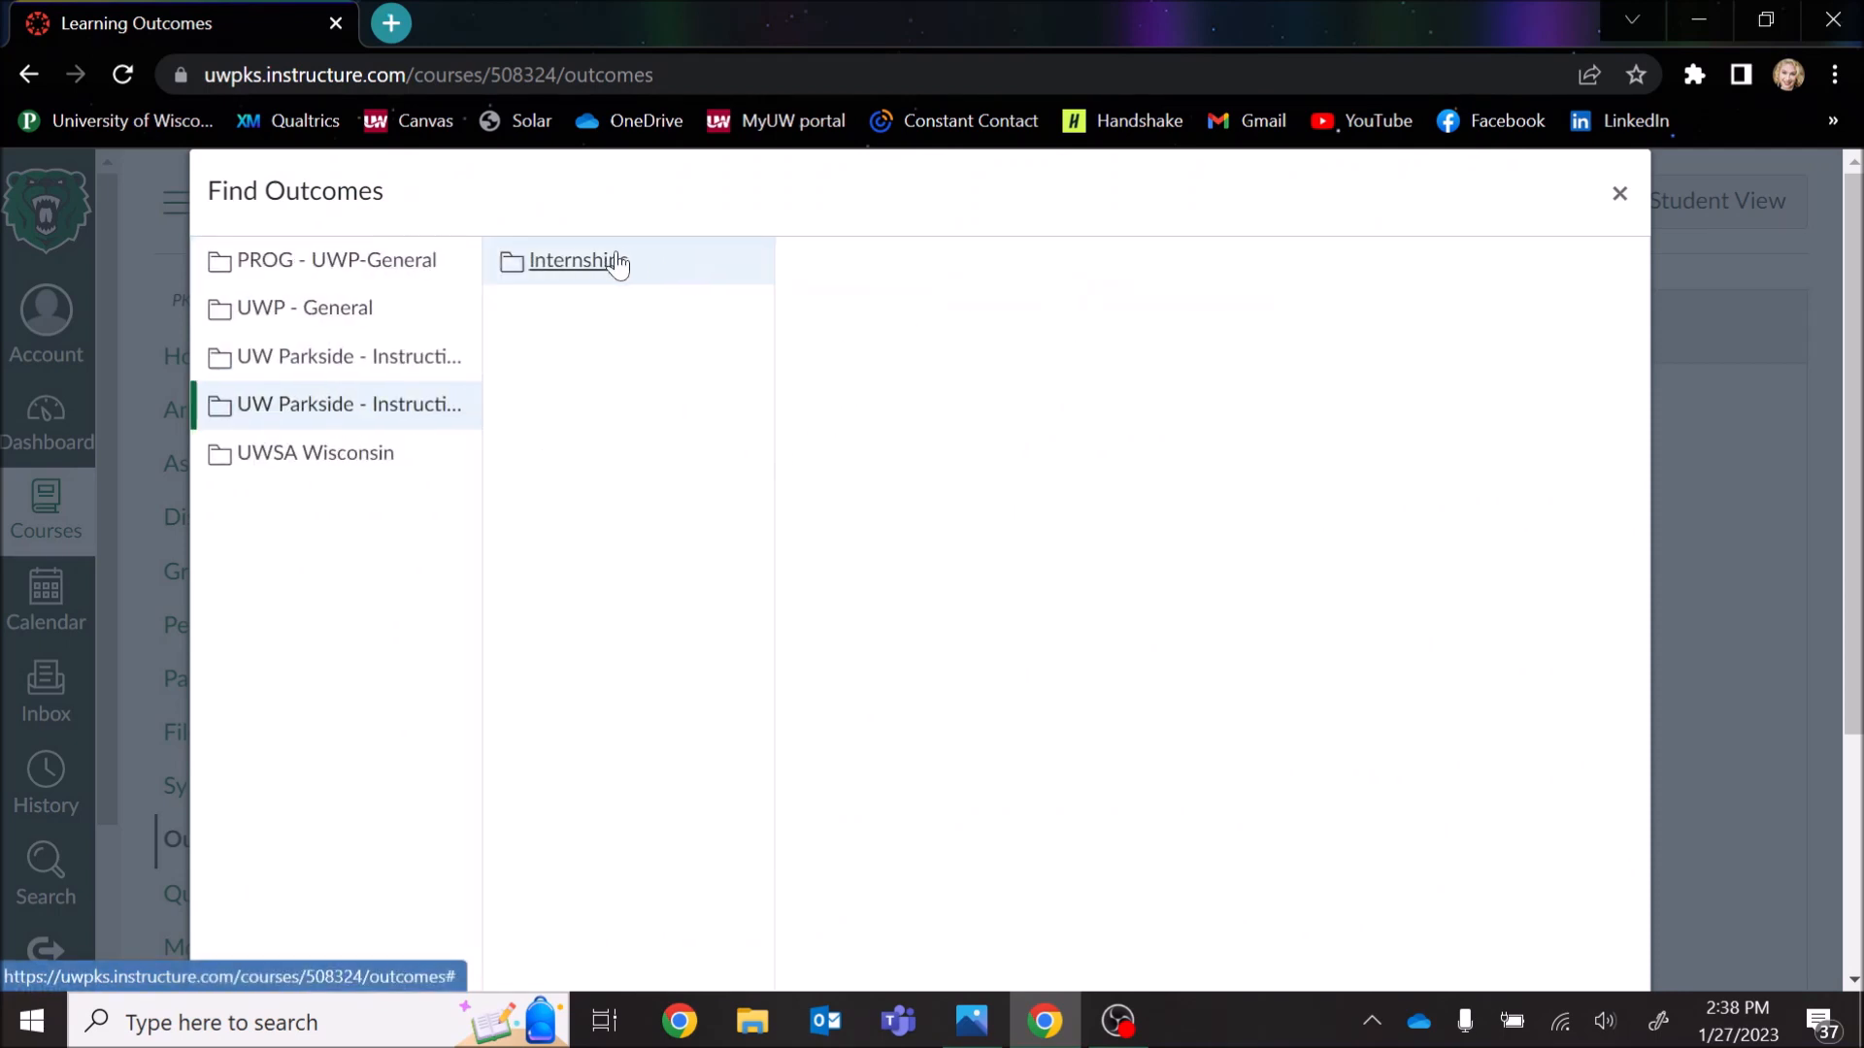
left_click(617, 264)
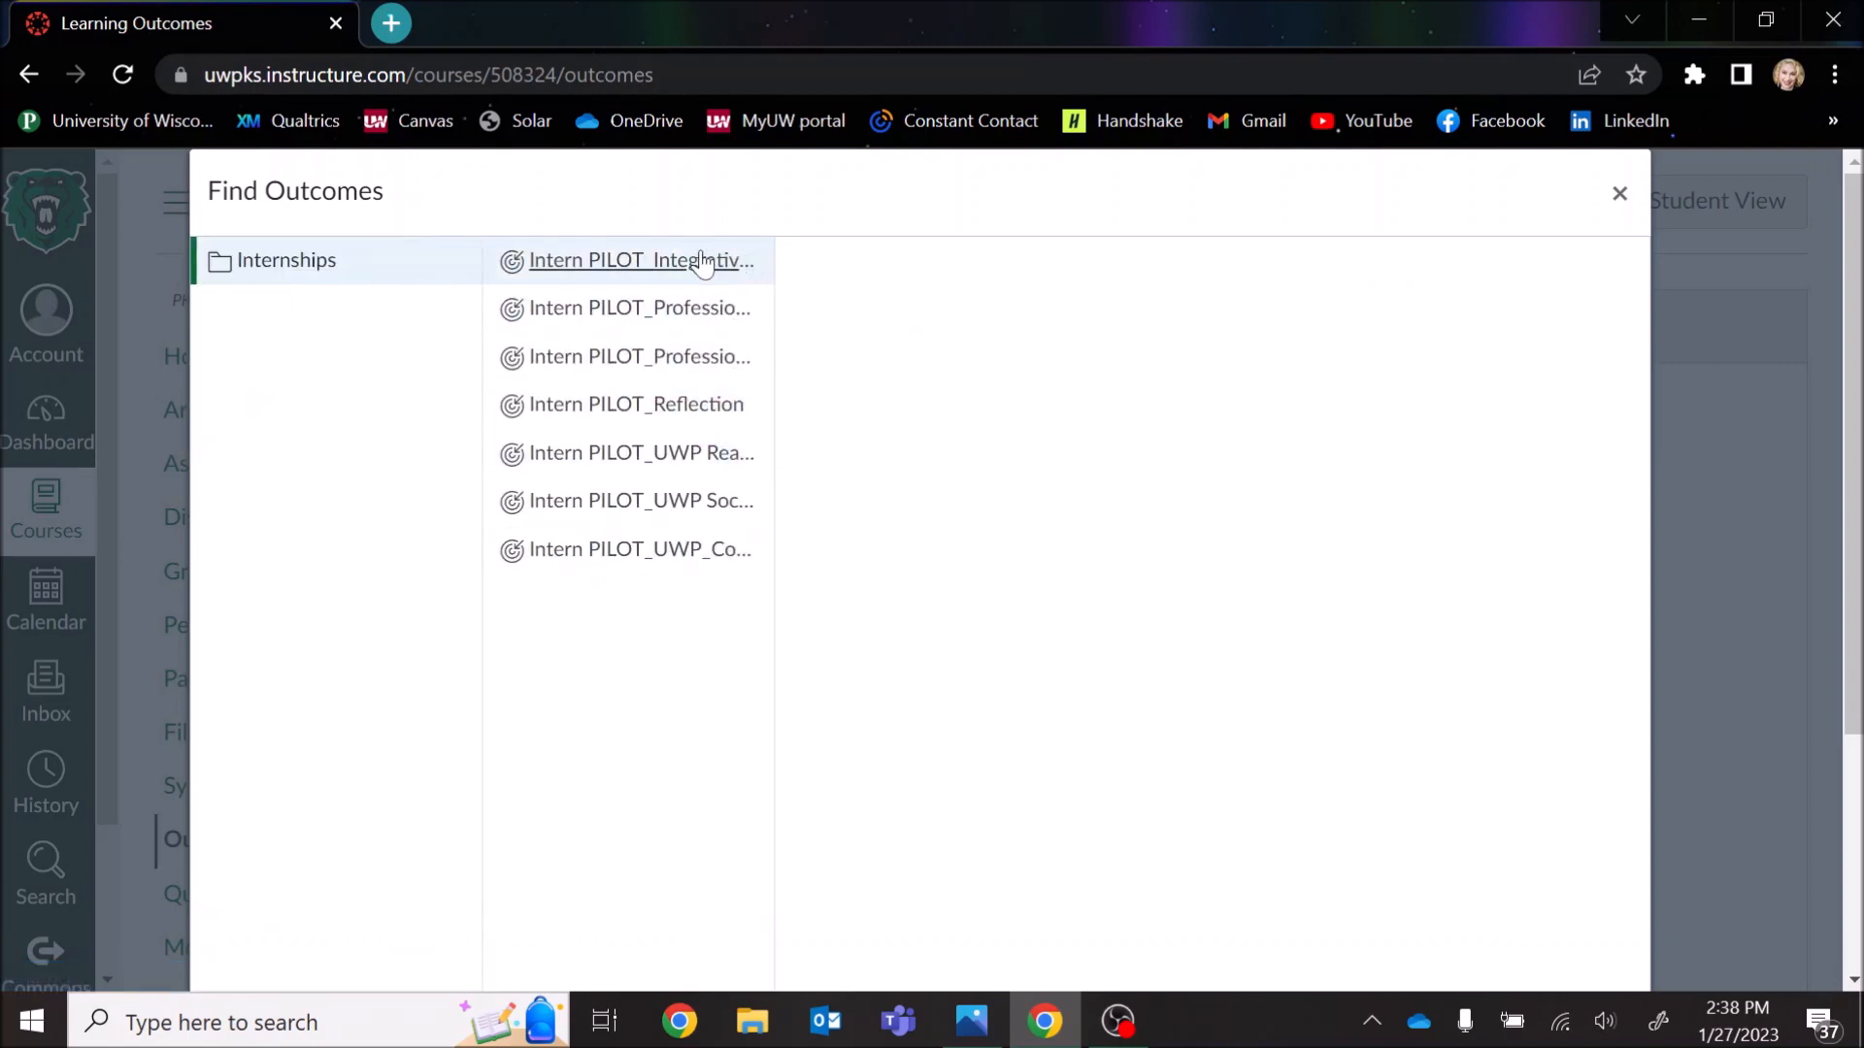
left_click(700, 261)
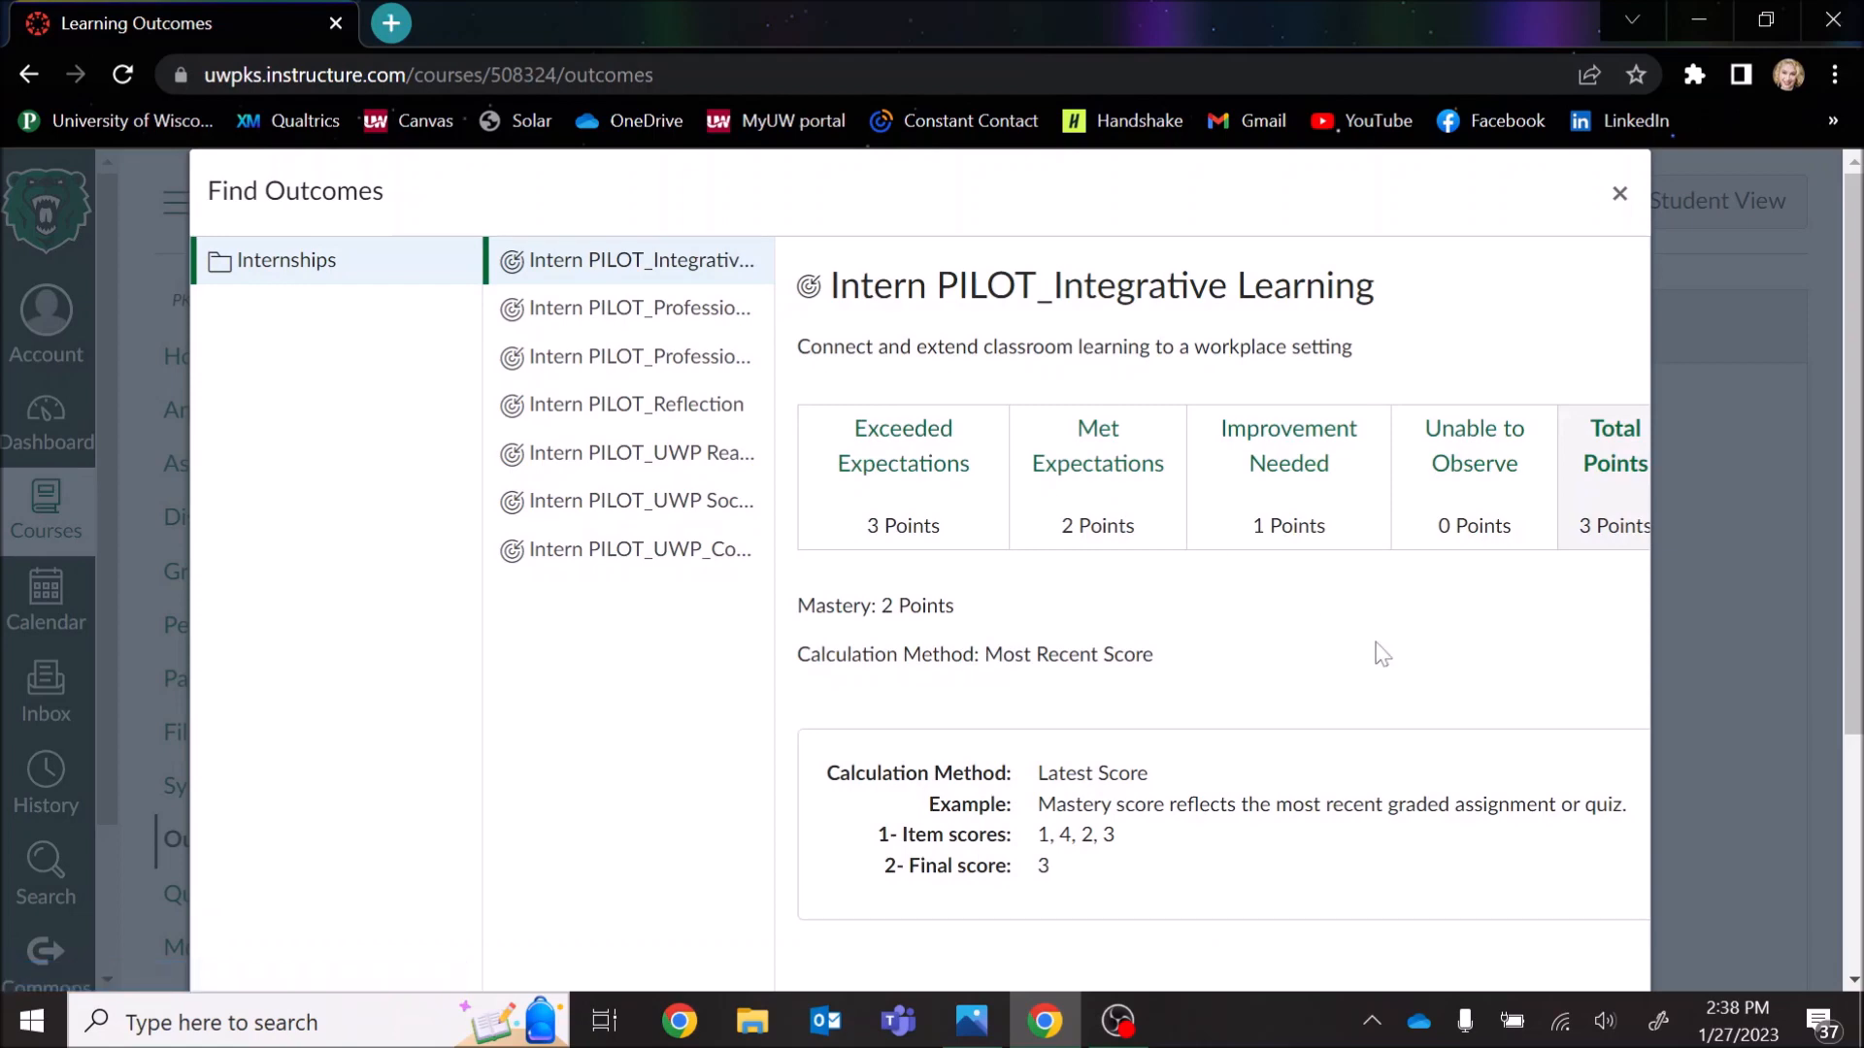
scroll(1372, 653, "down", 3)
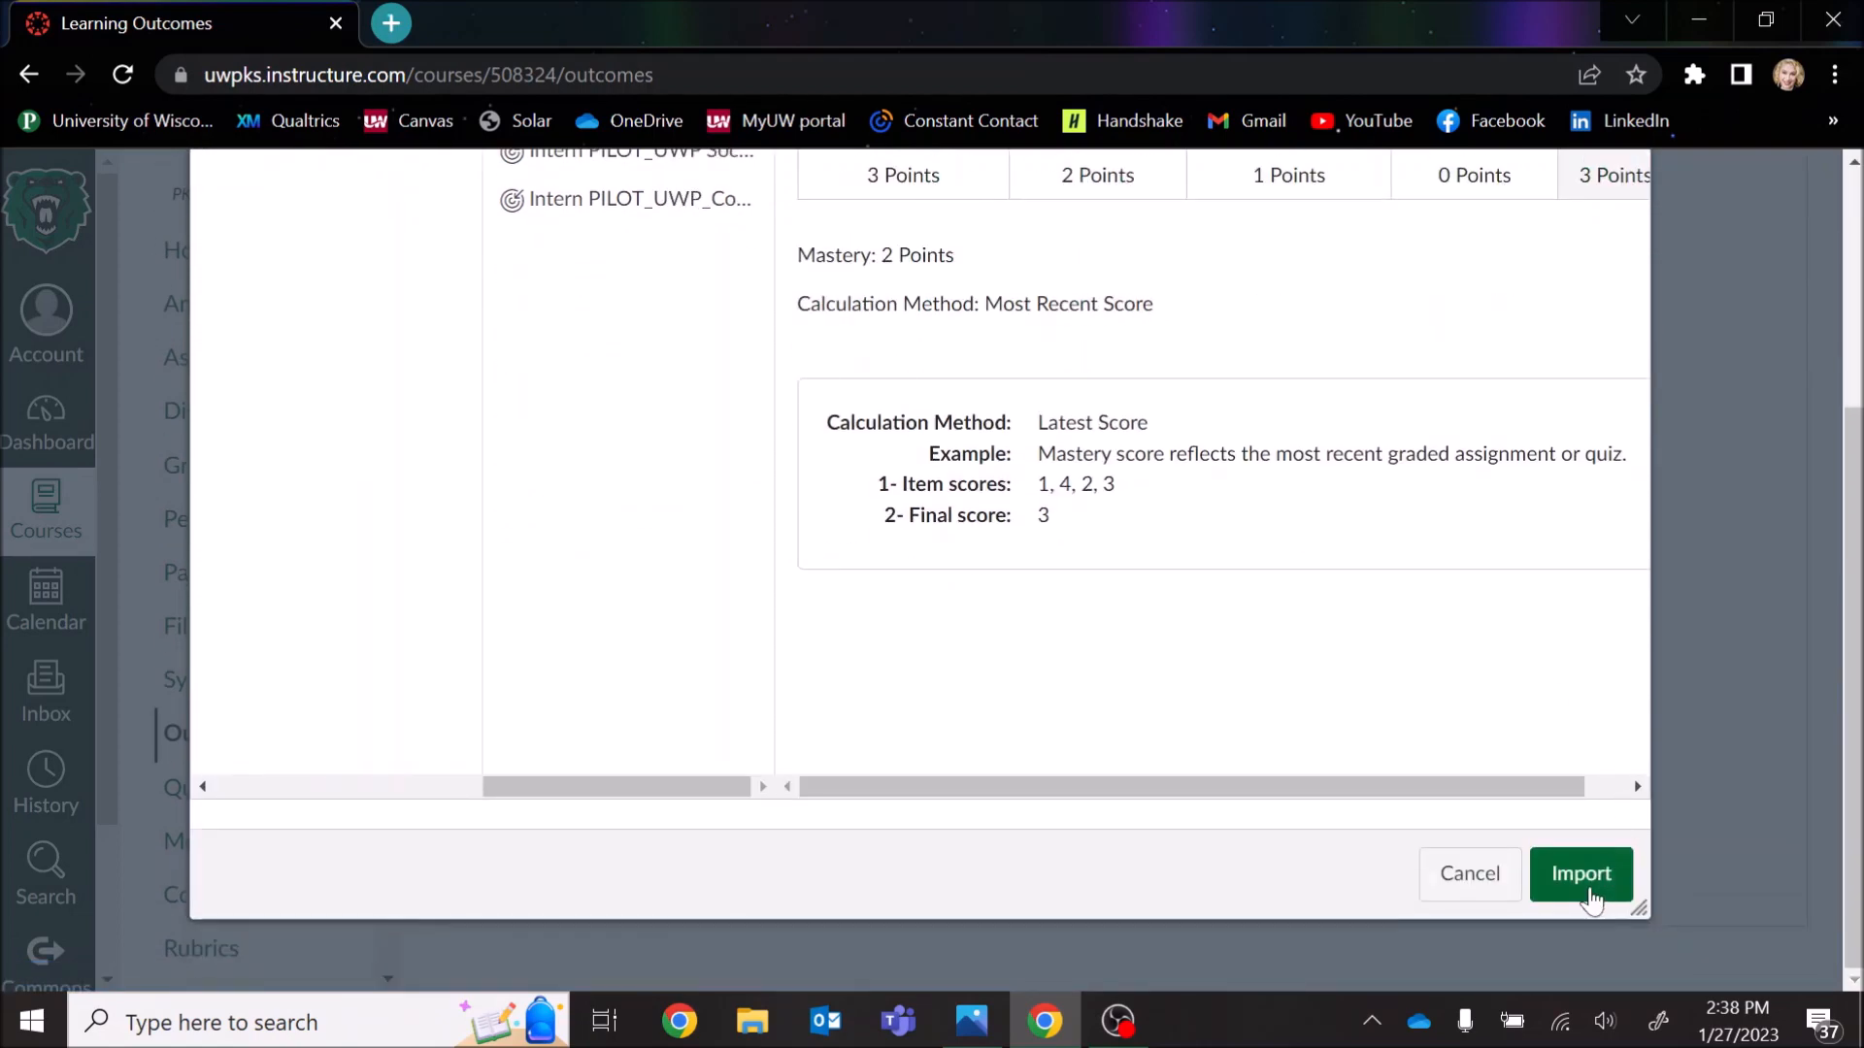
left_click(1591, 900)
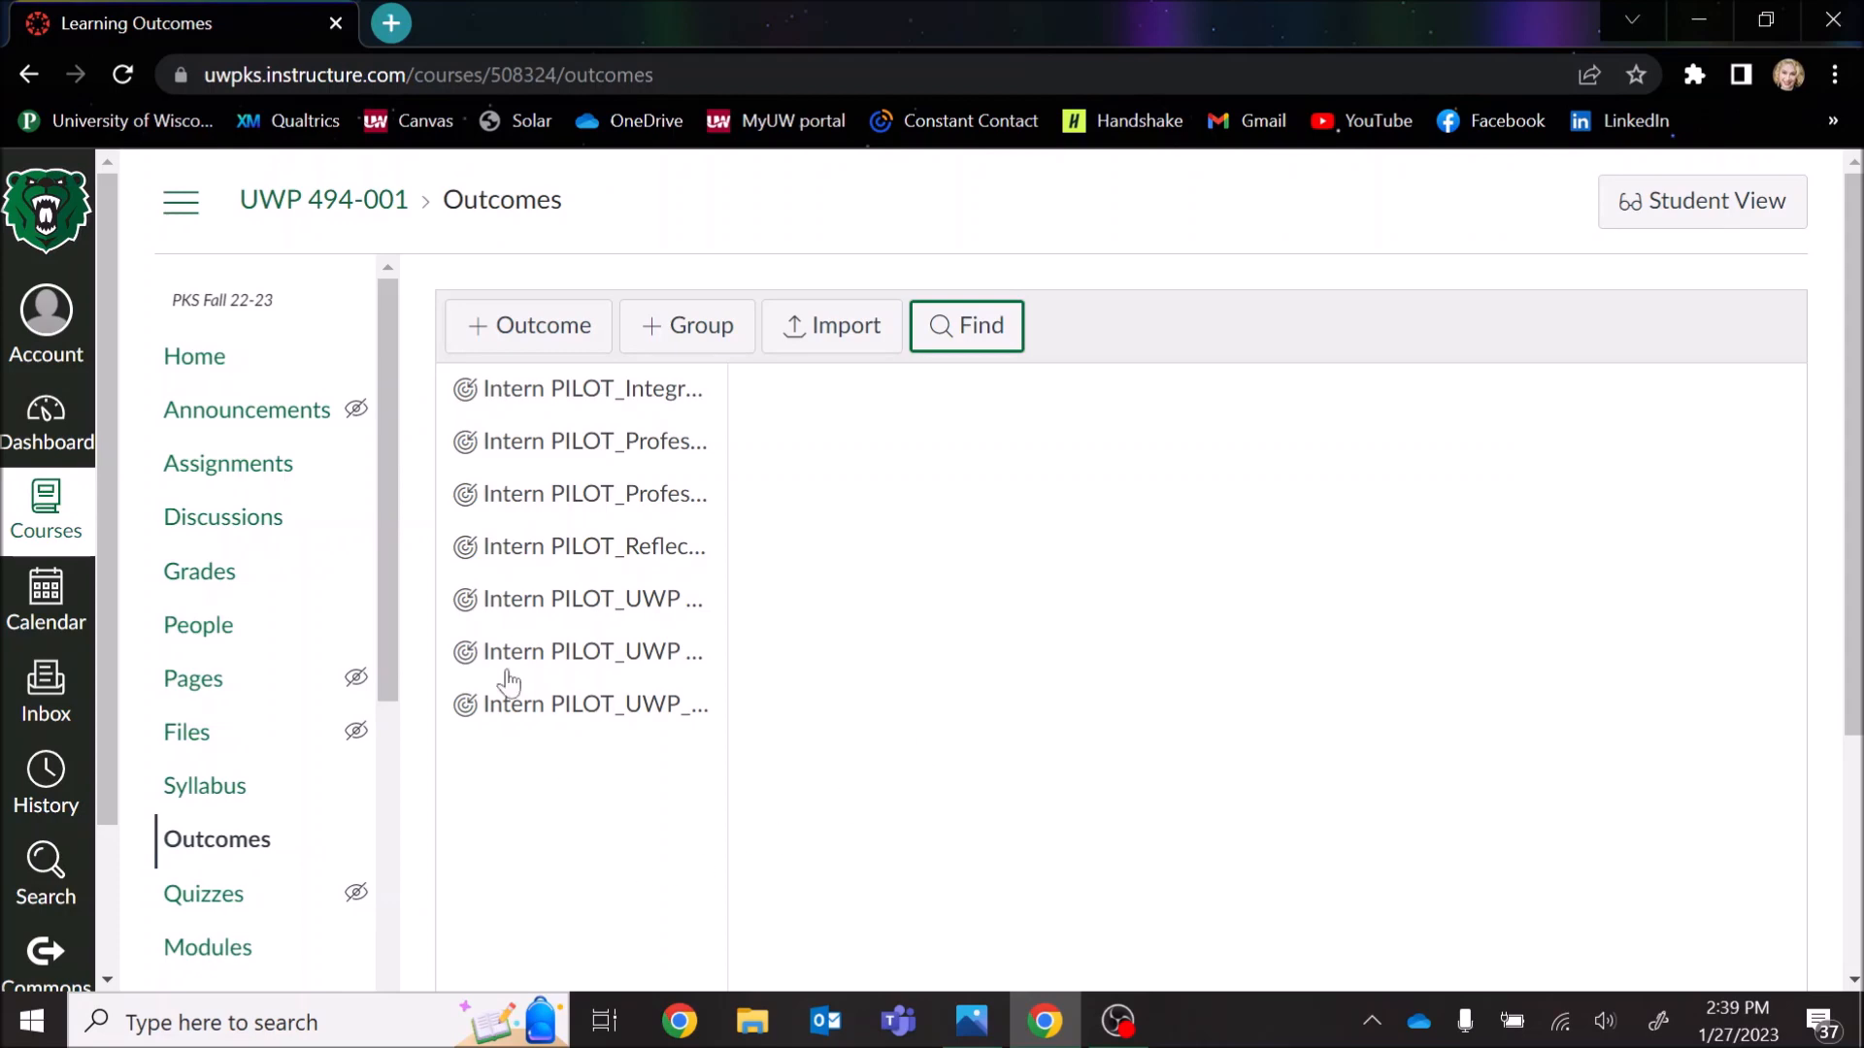
Step: Open the Final Reflection - Test #1 assignment from the course's assignment list
left_click(220, 472)
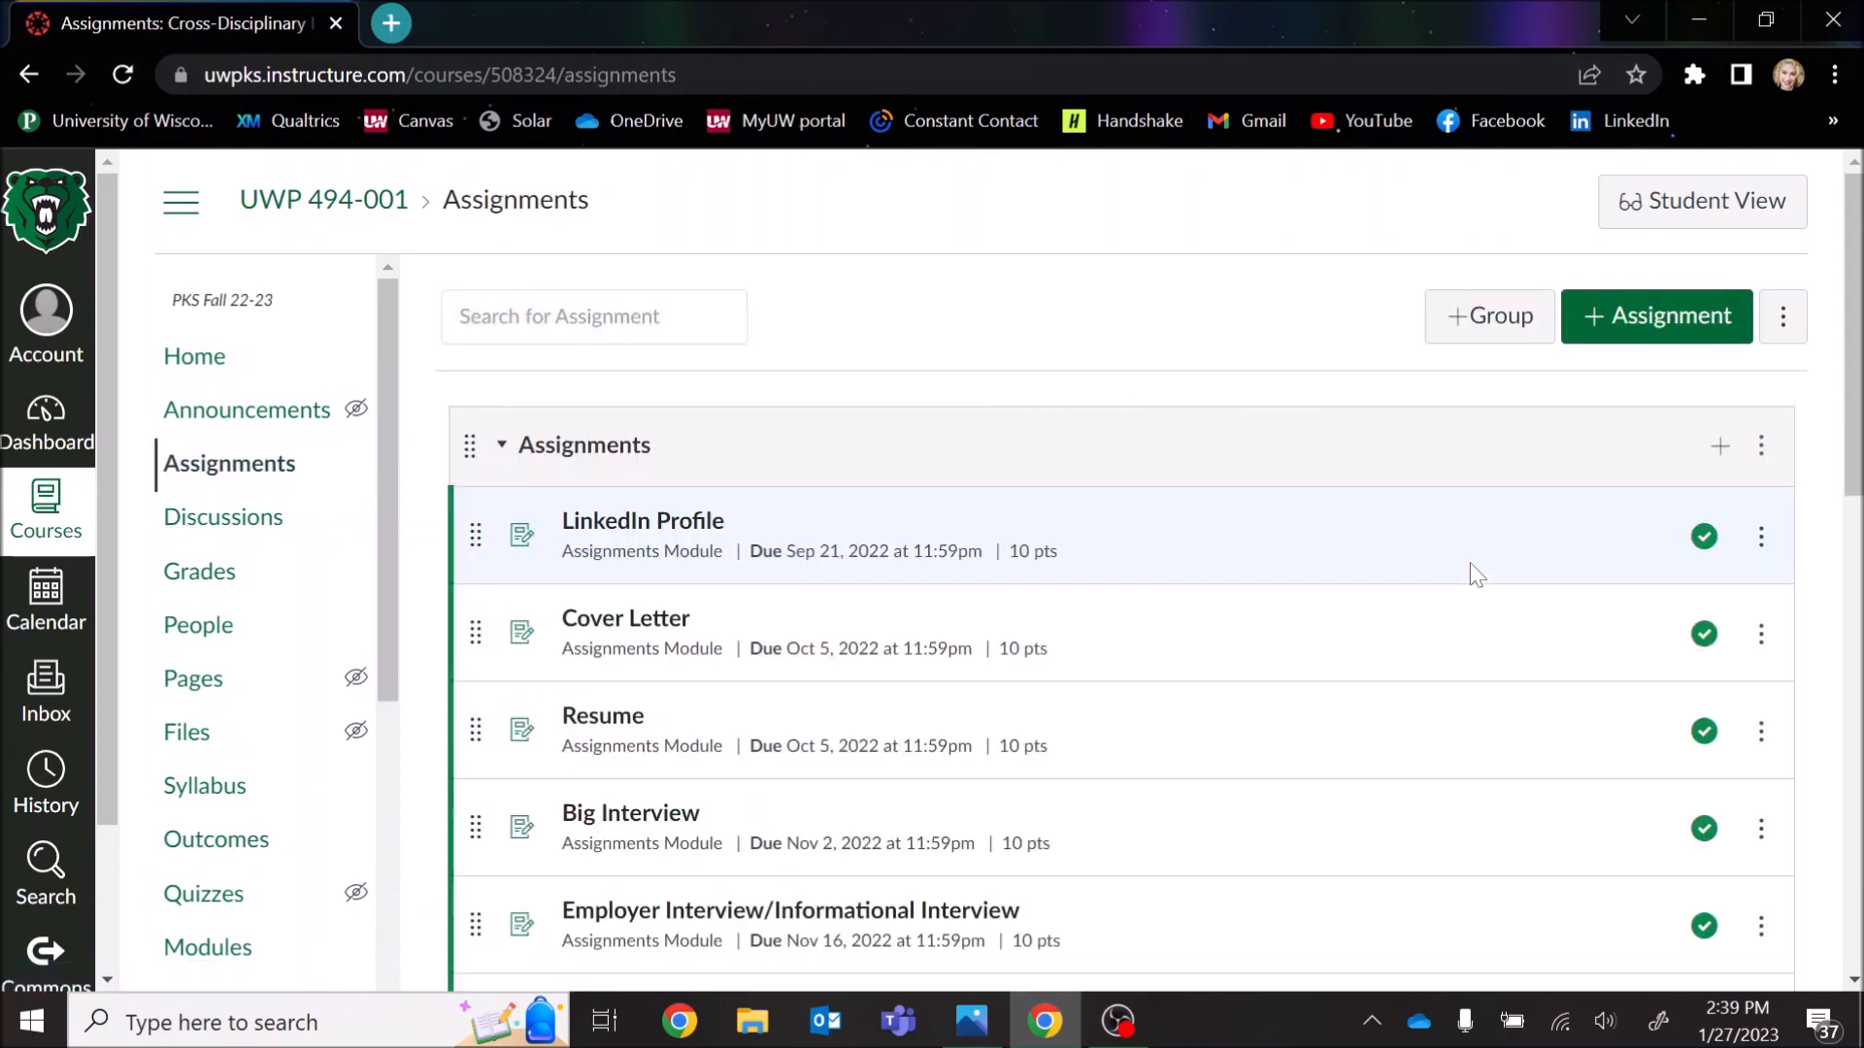
scroll(1795, 680, "down", 2)
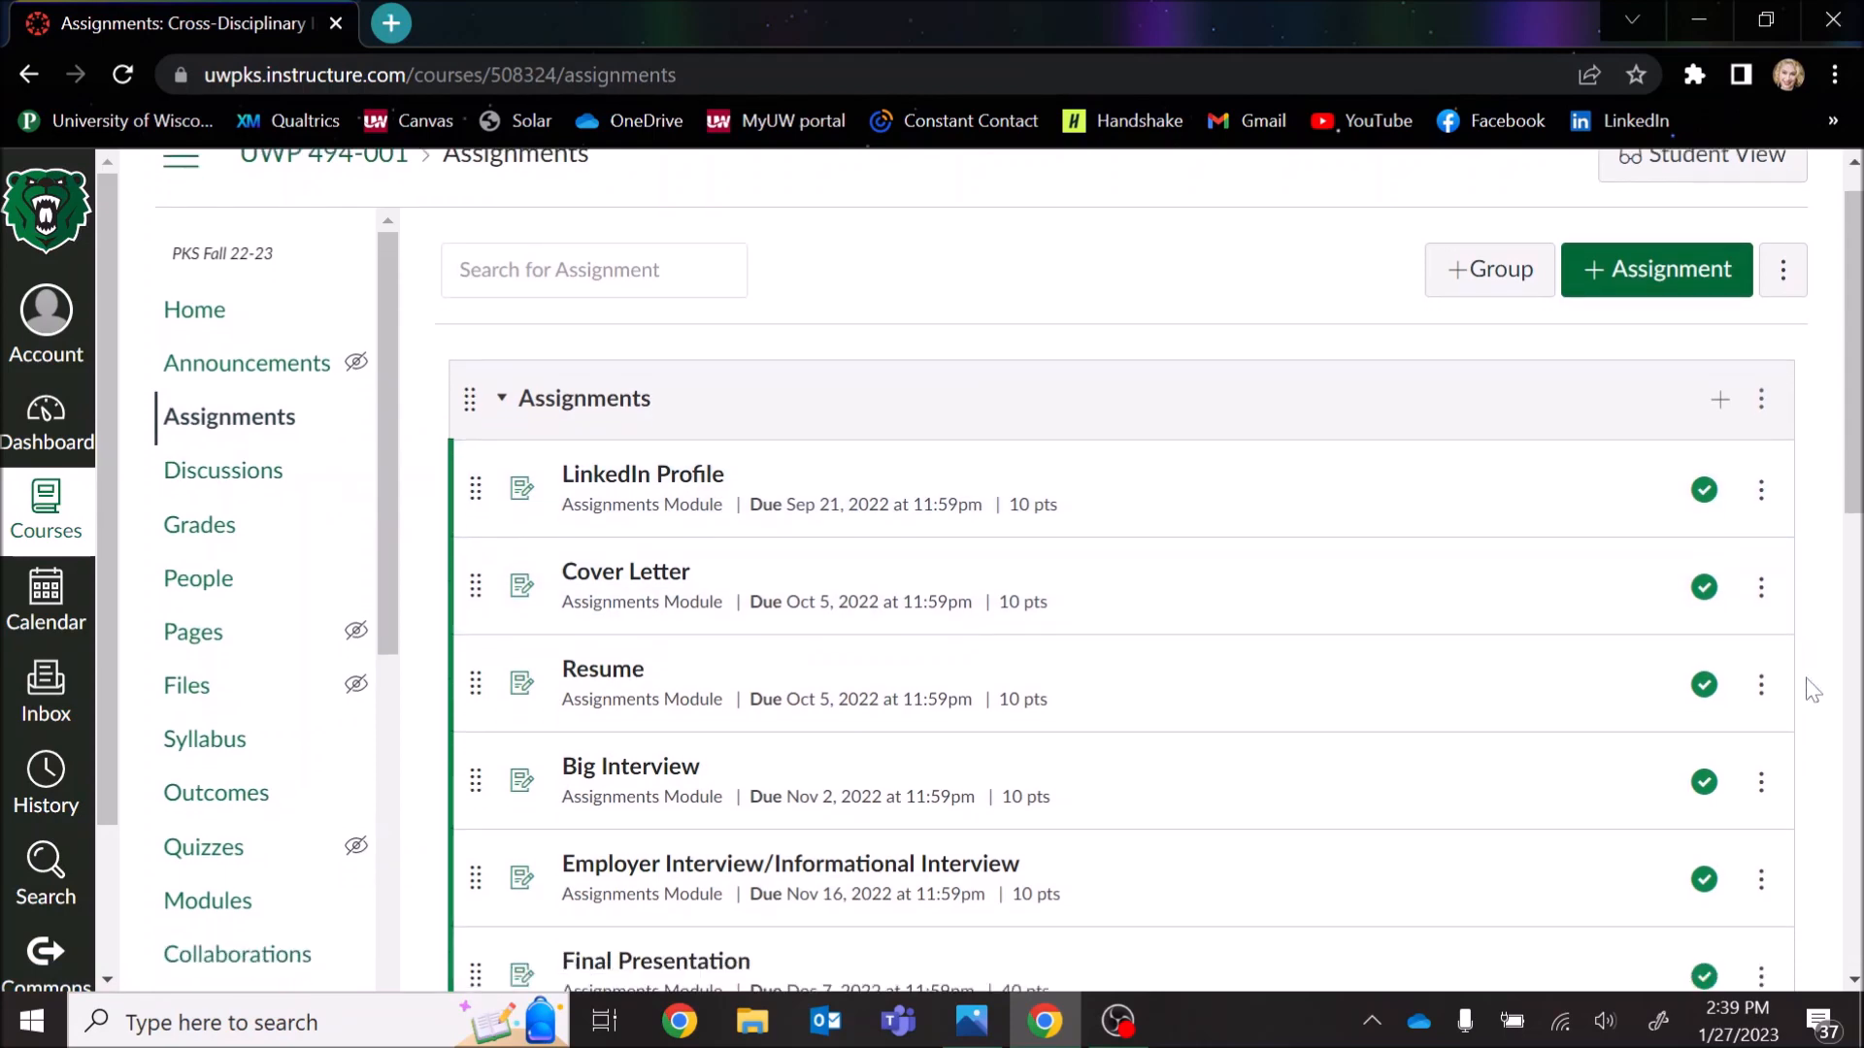
scroll(1811, 690, "down", 3)
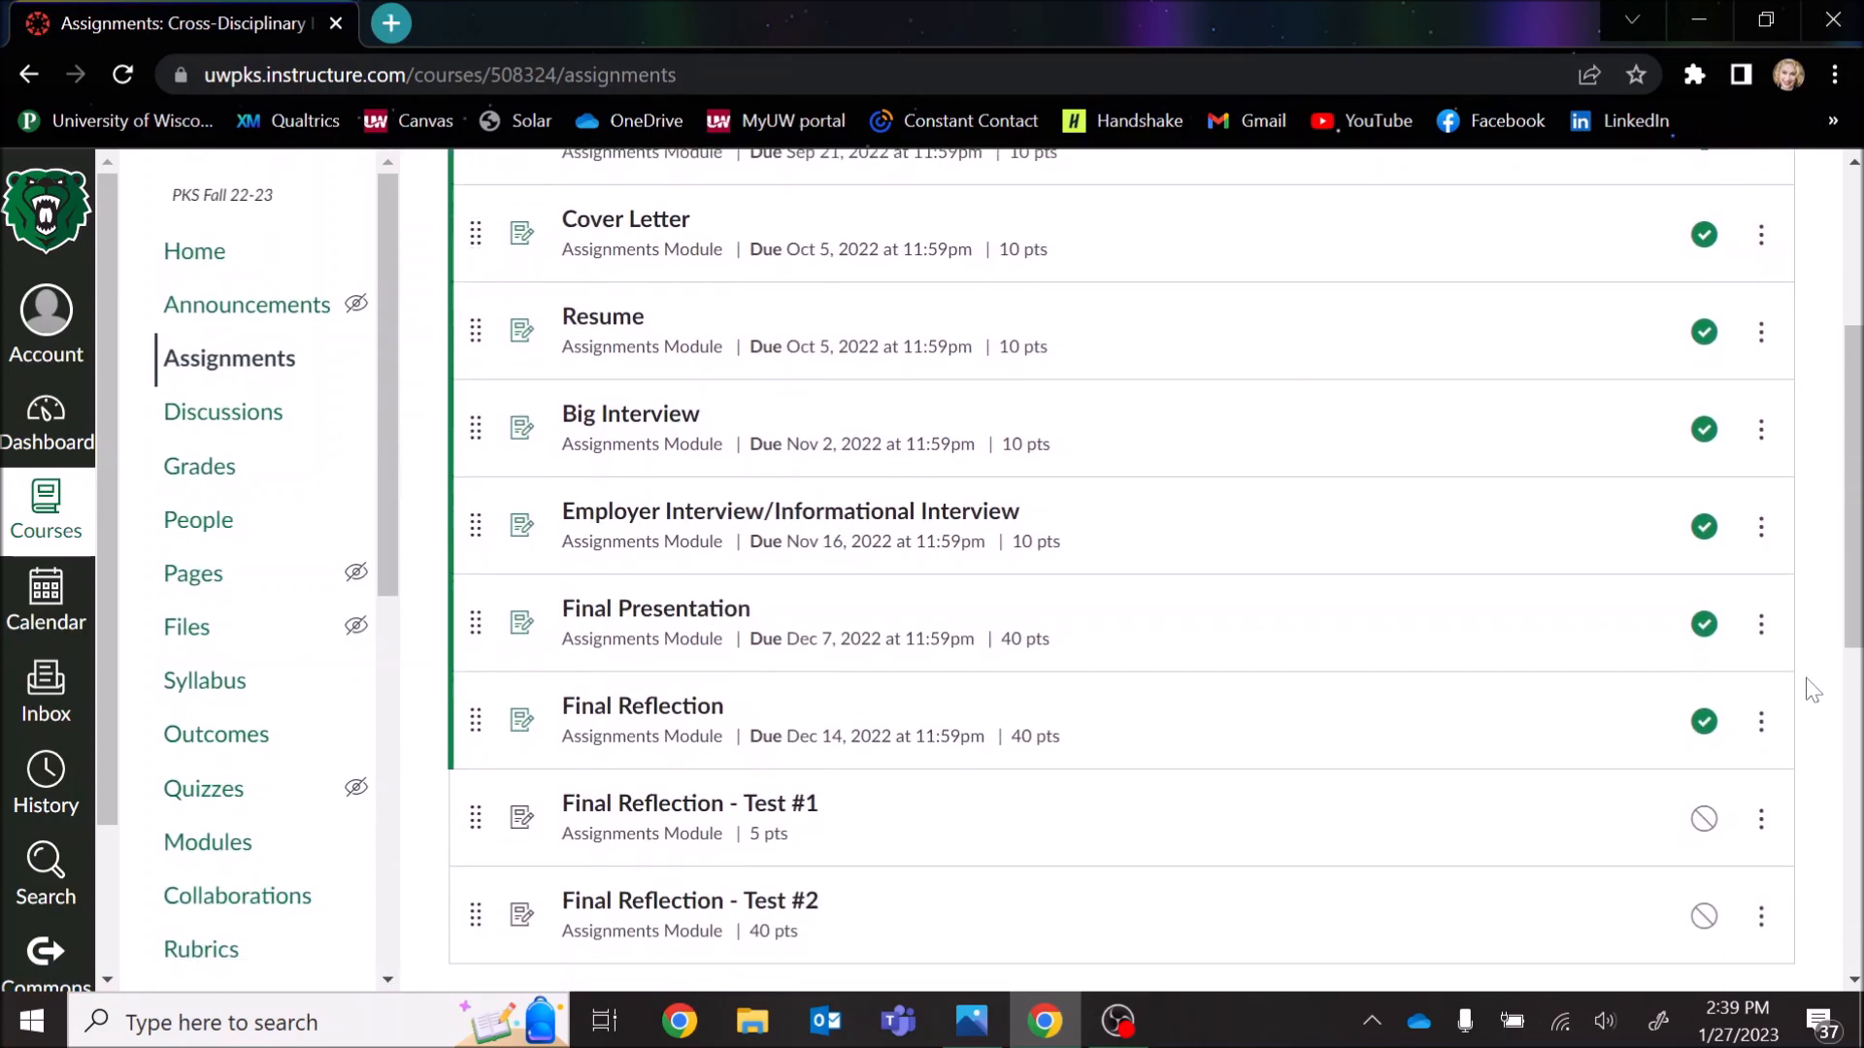
scroll(1807, 687, "down", 1)
scroll(1806, 686, "down", 2)
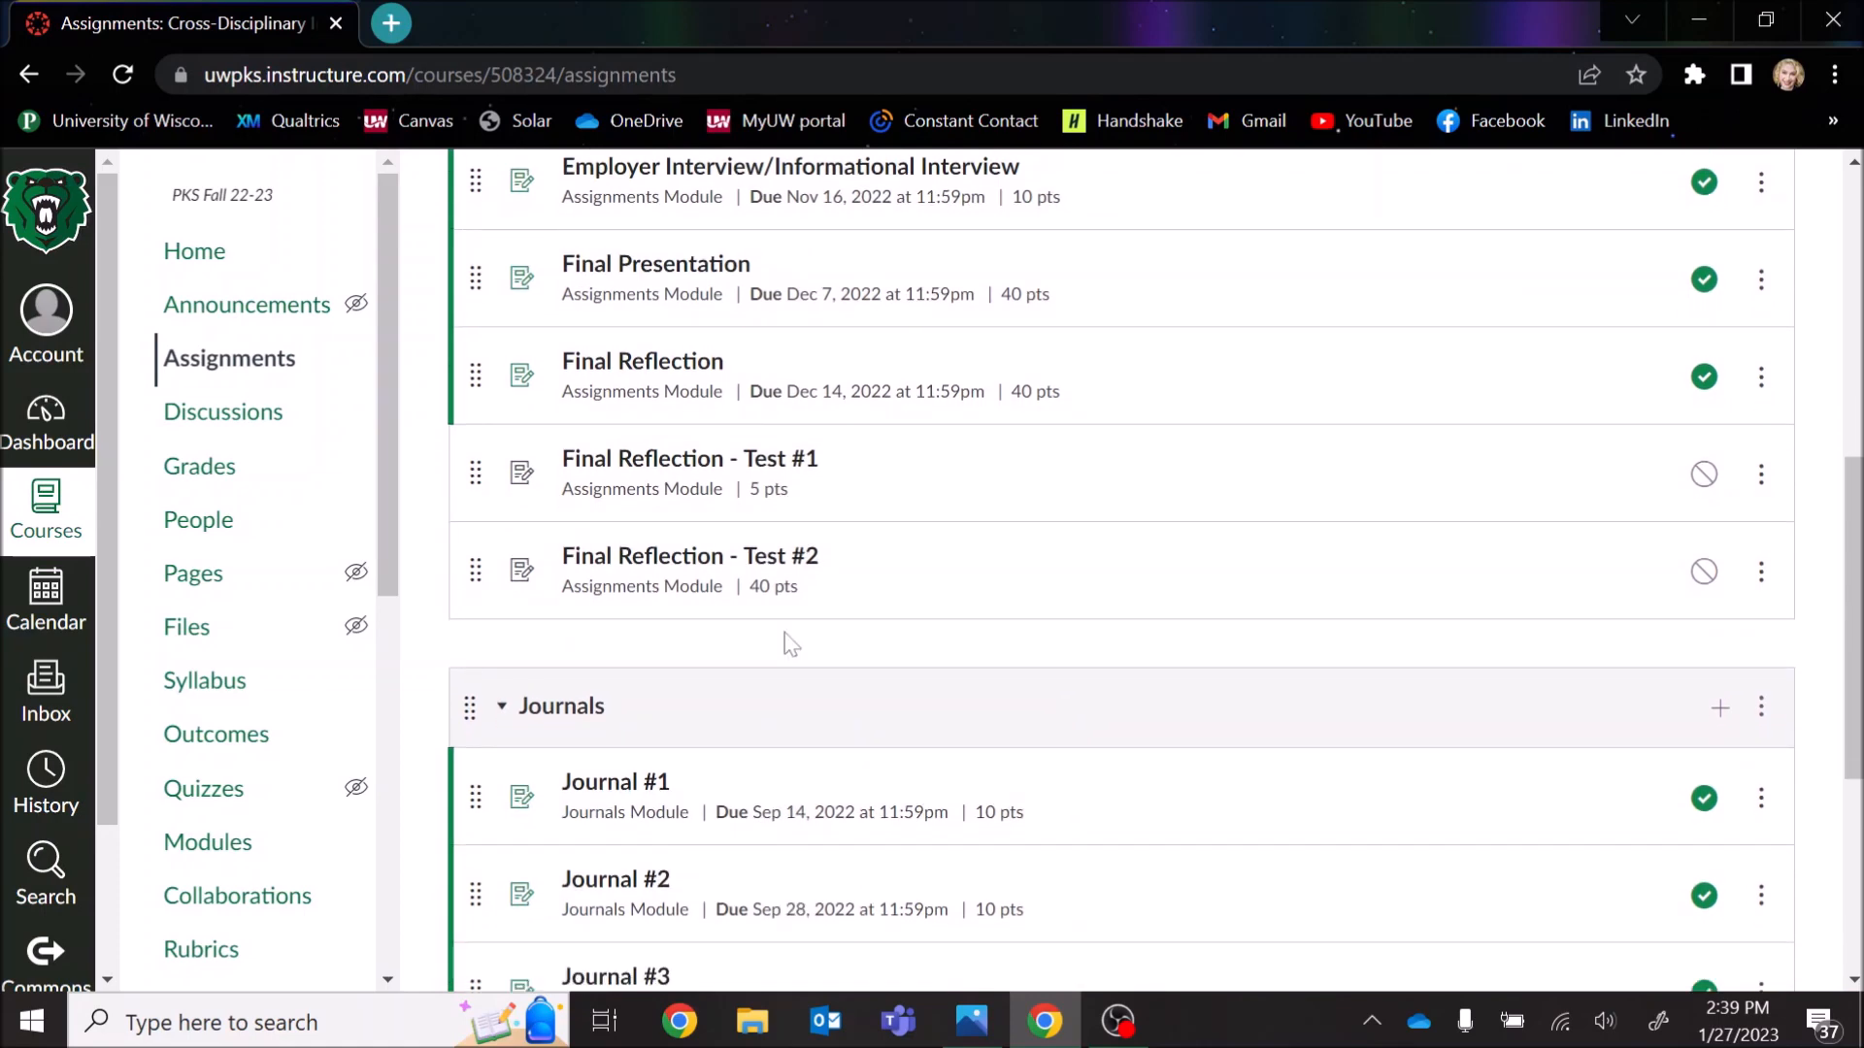
left_click(791, 469)
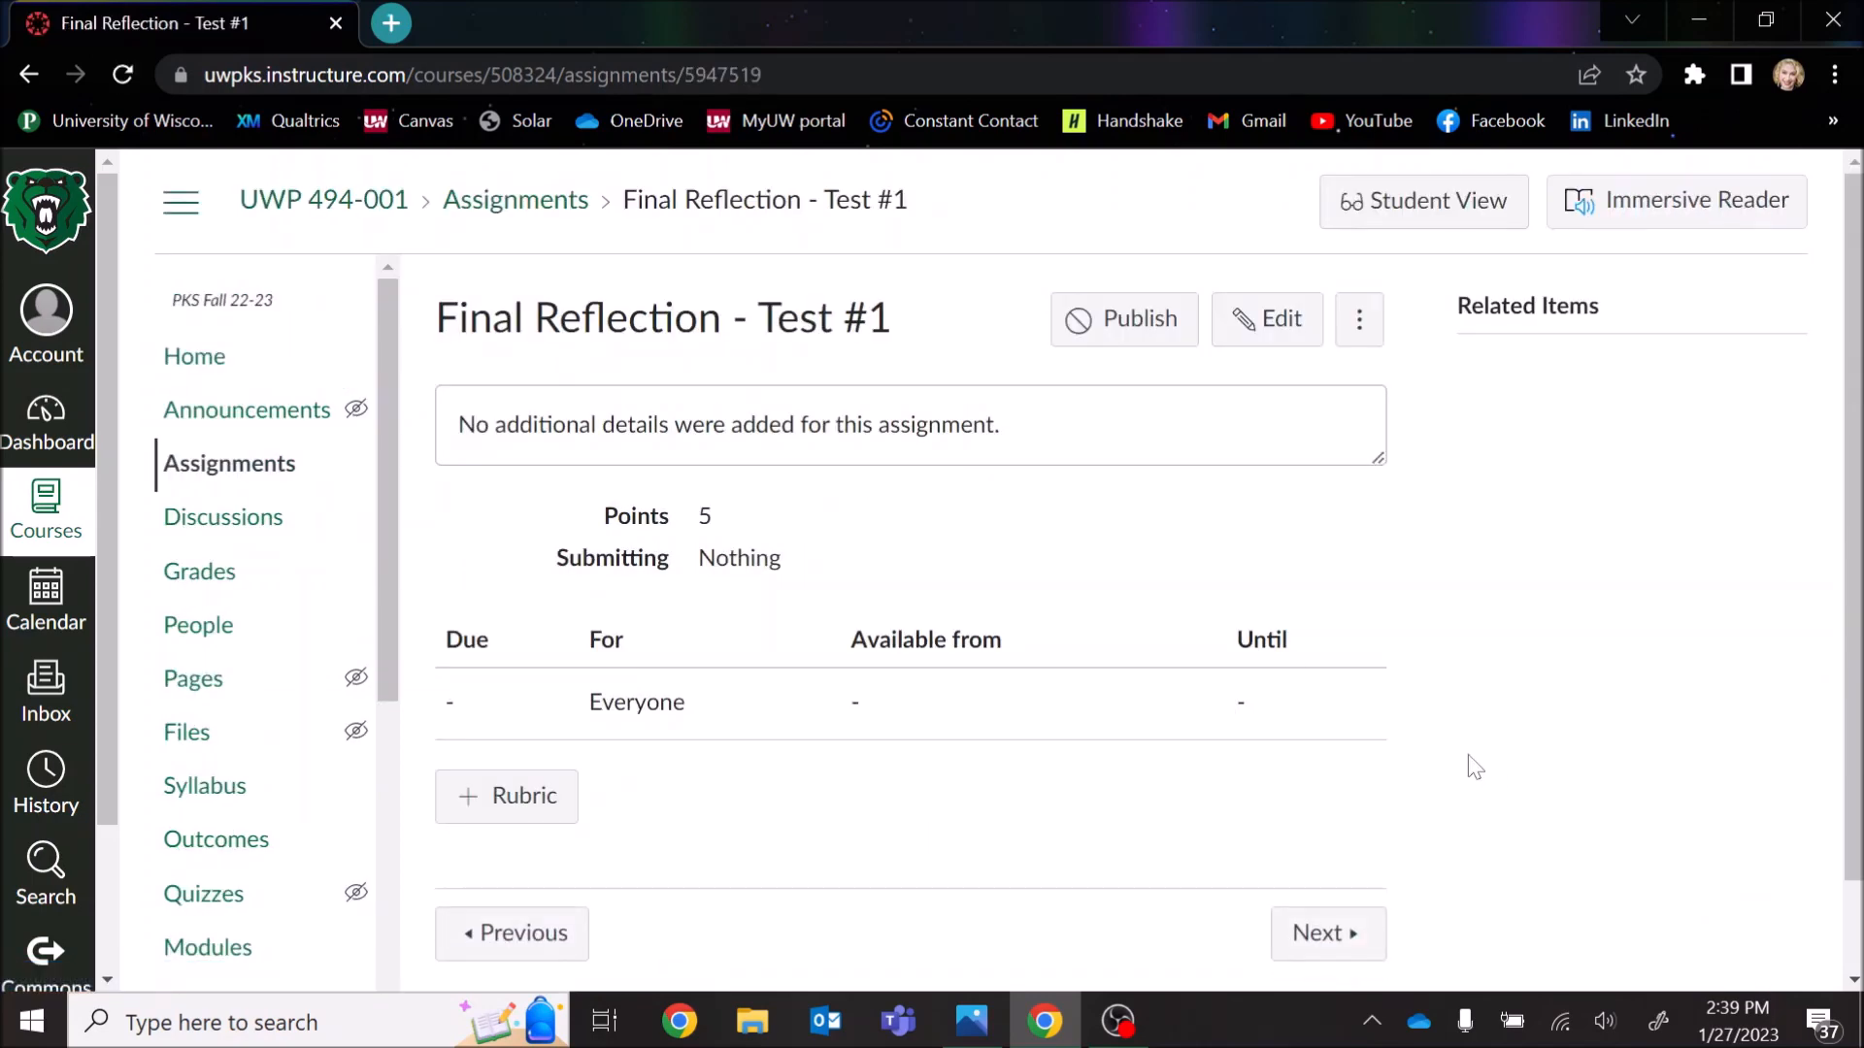
Step: Start a rubric for the assignment titled Test #1 and set it to be used for assignment grading
left_click(491, 813)
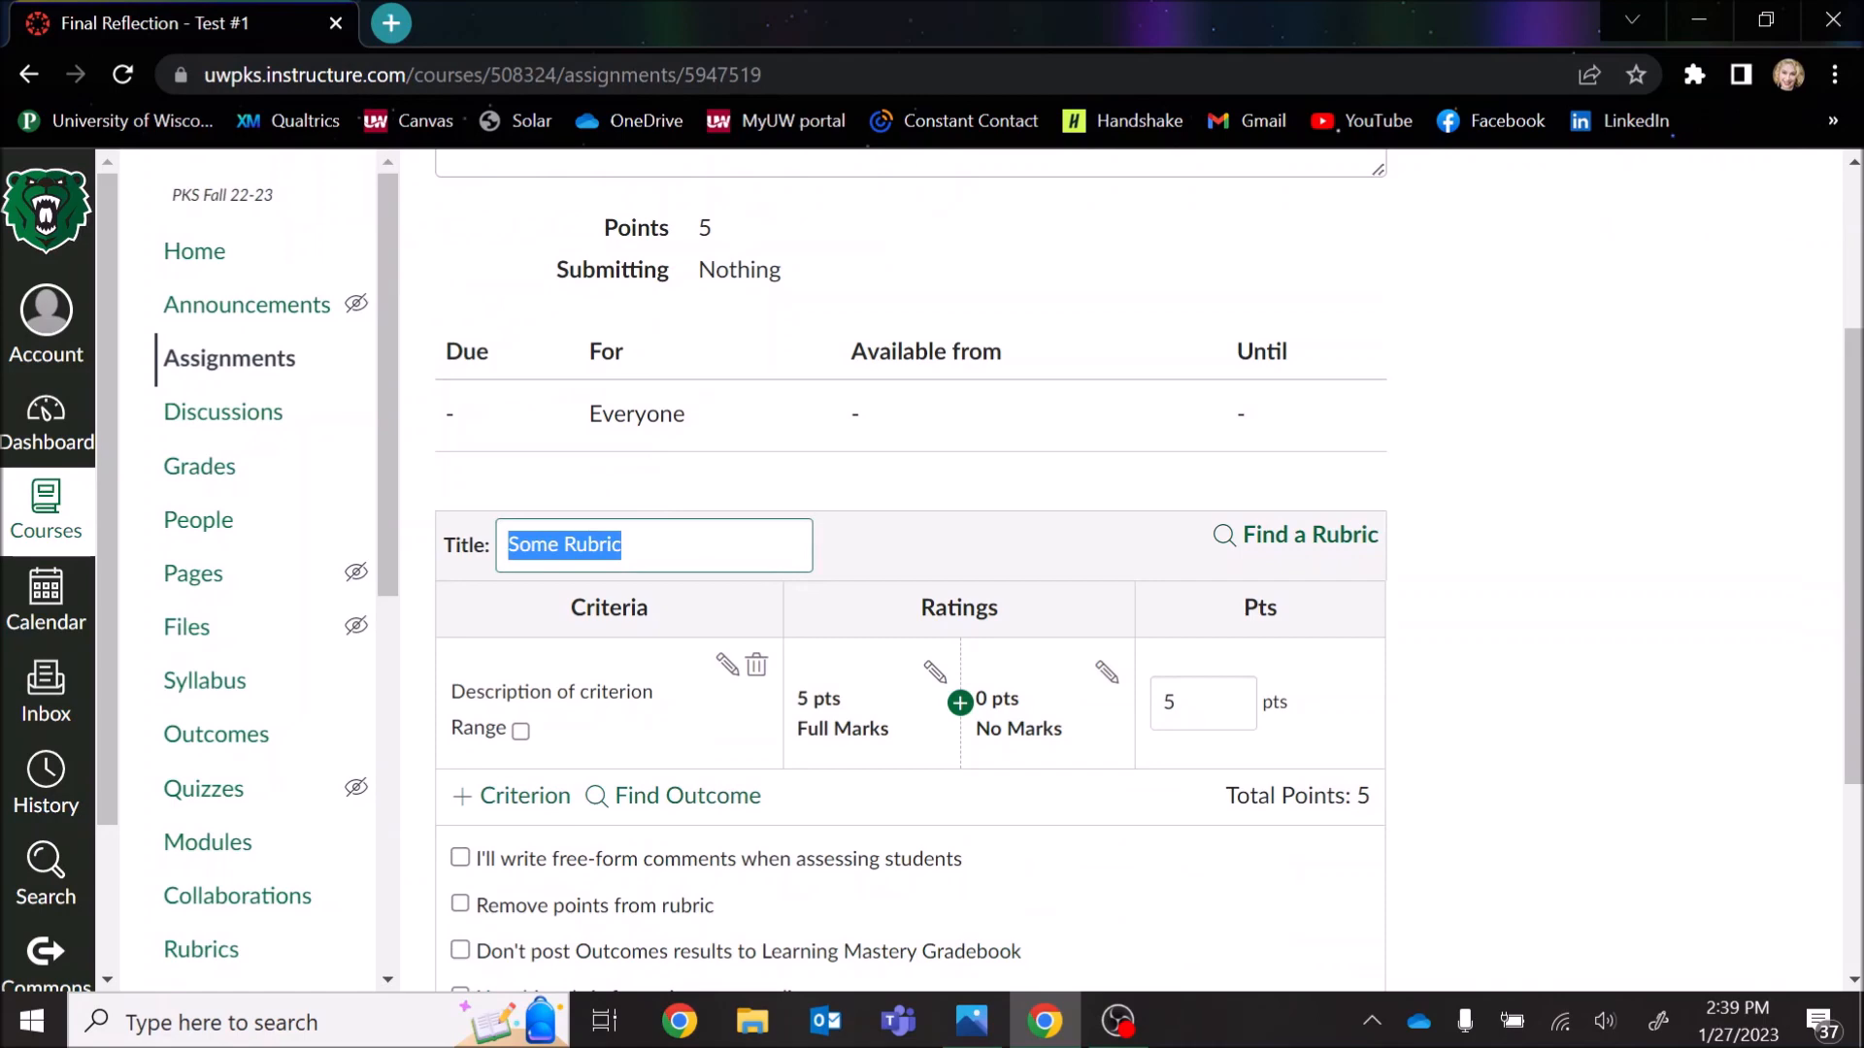
type("Test #1")
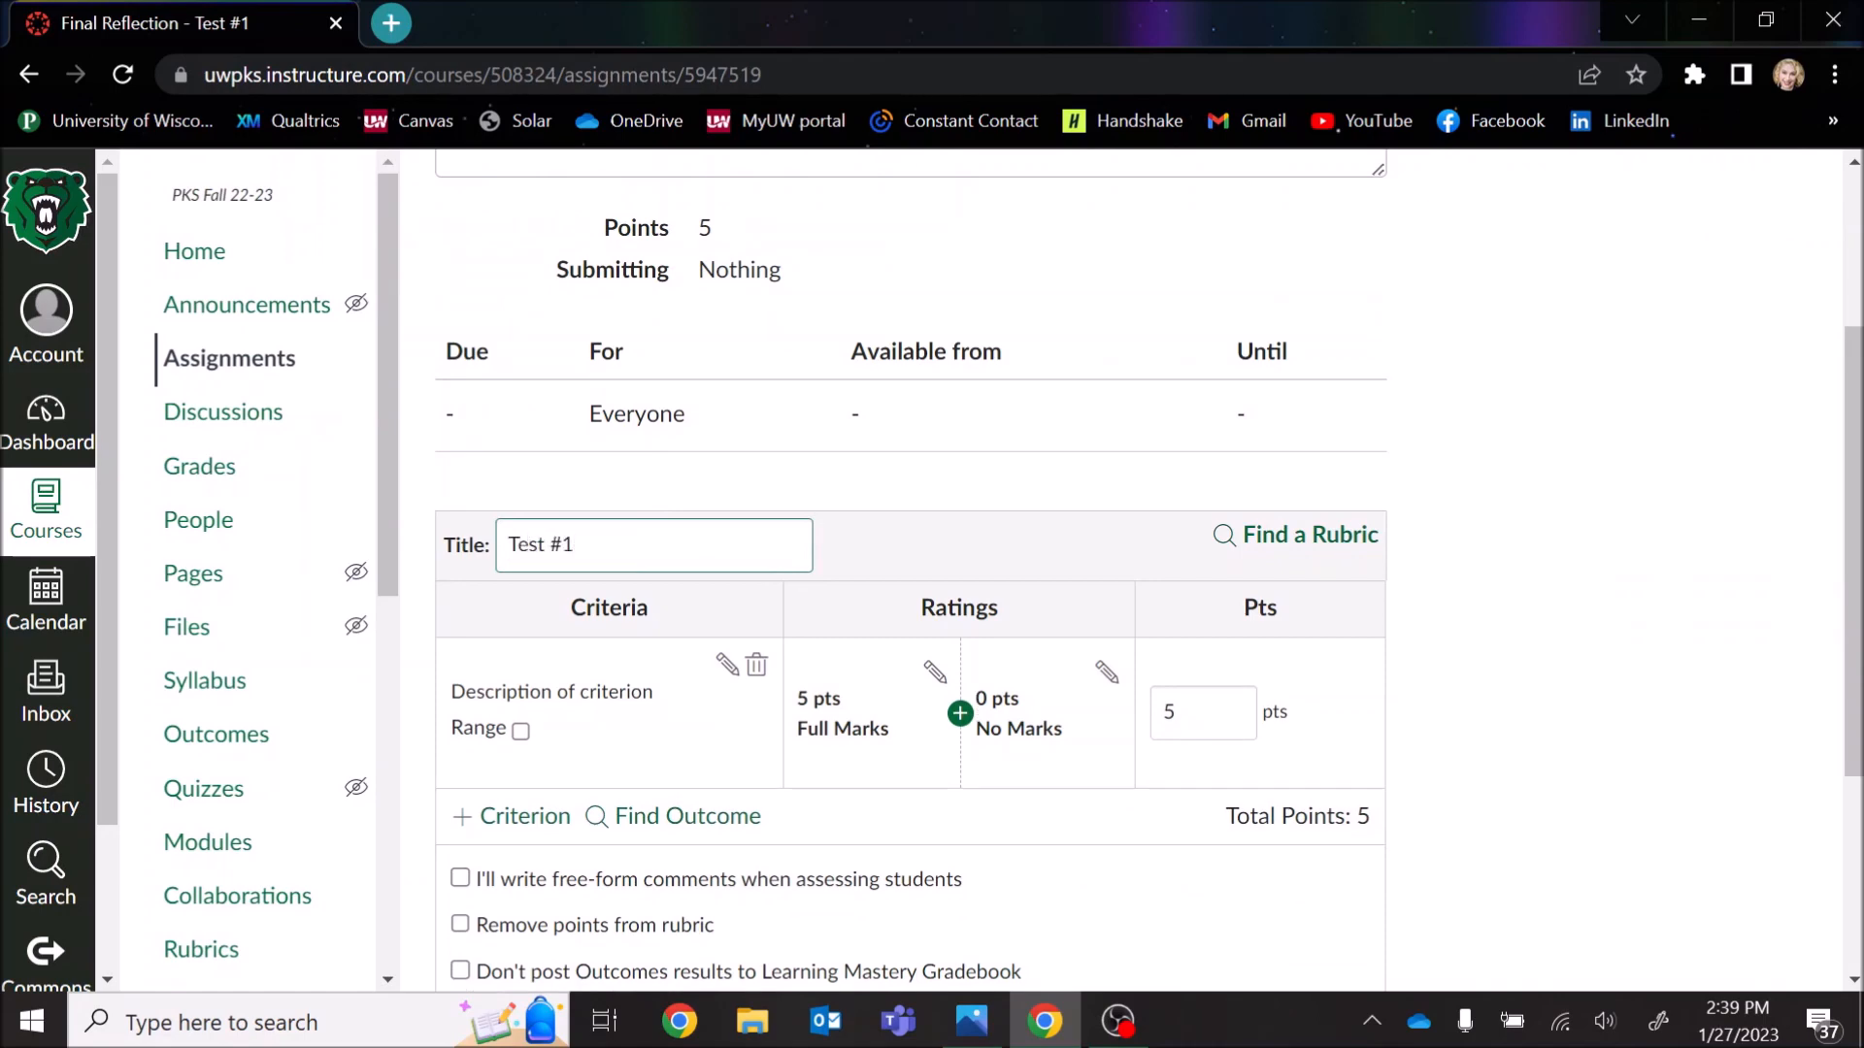
scroll(890, 533, "down", 2)
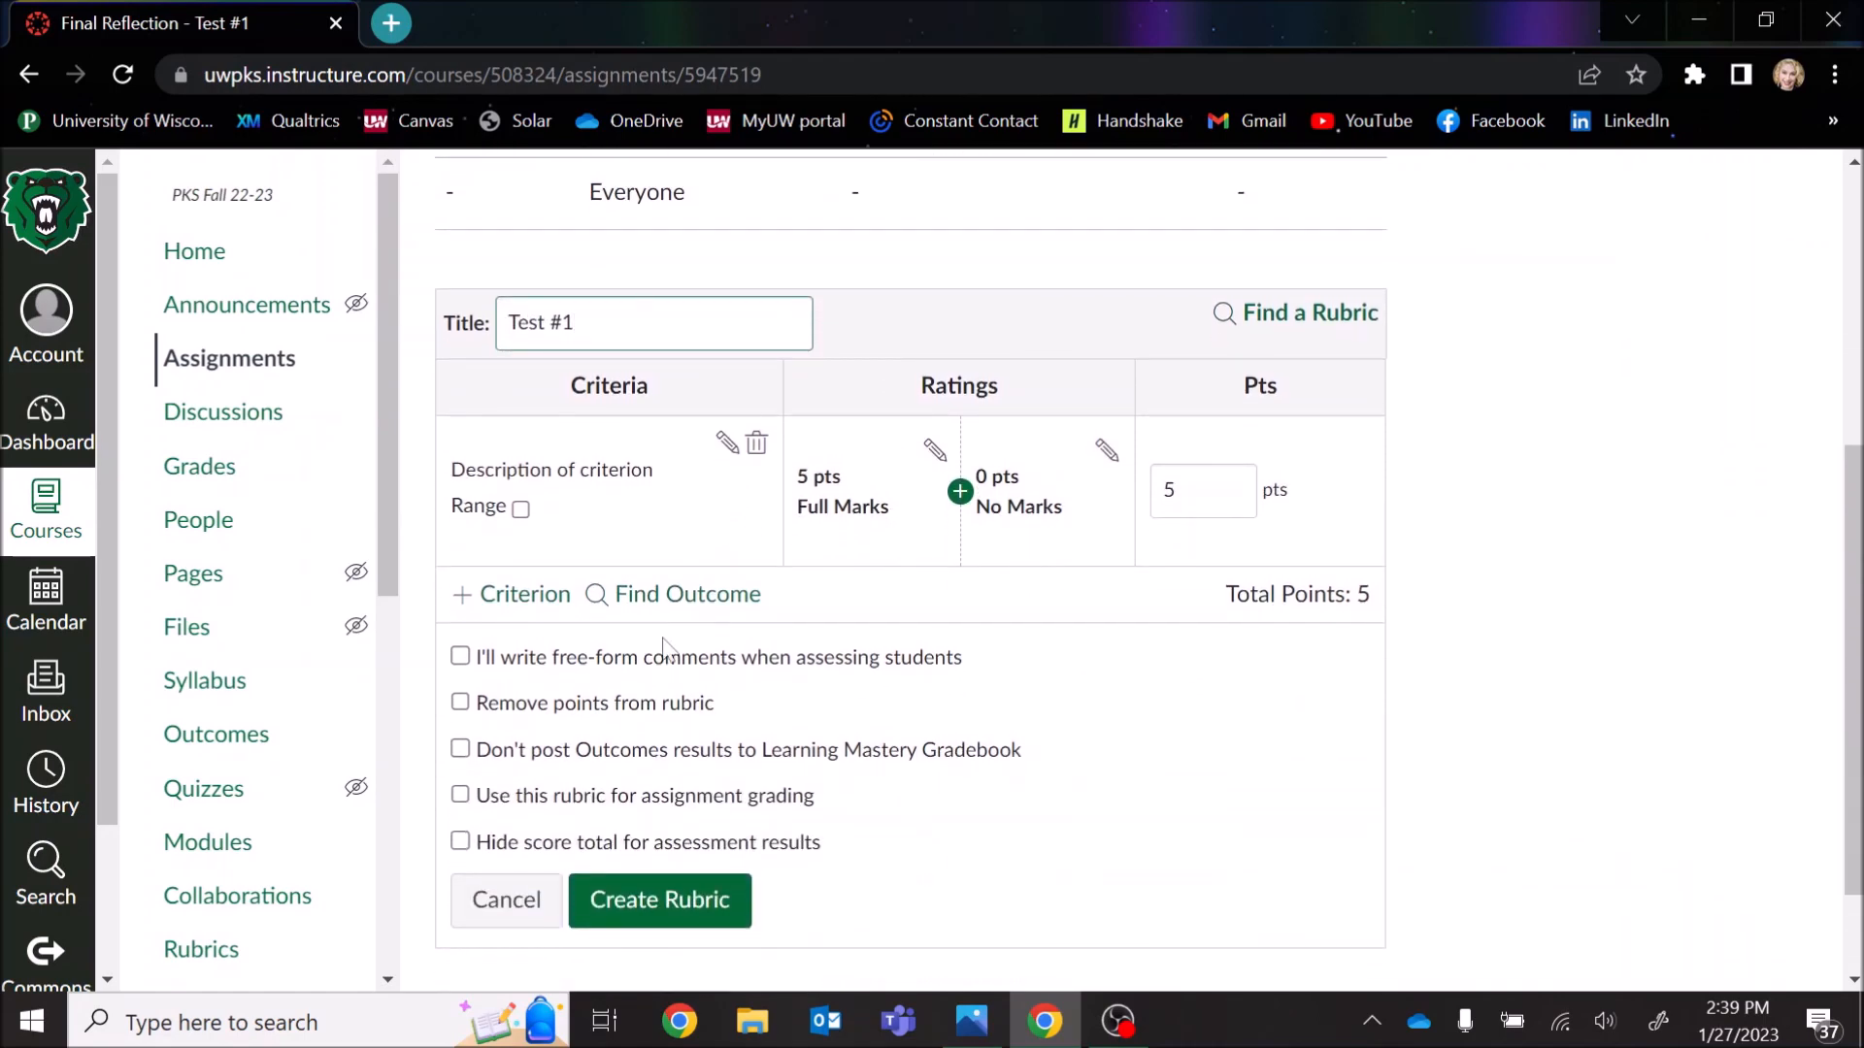
left_click(461, 798)
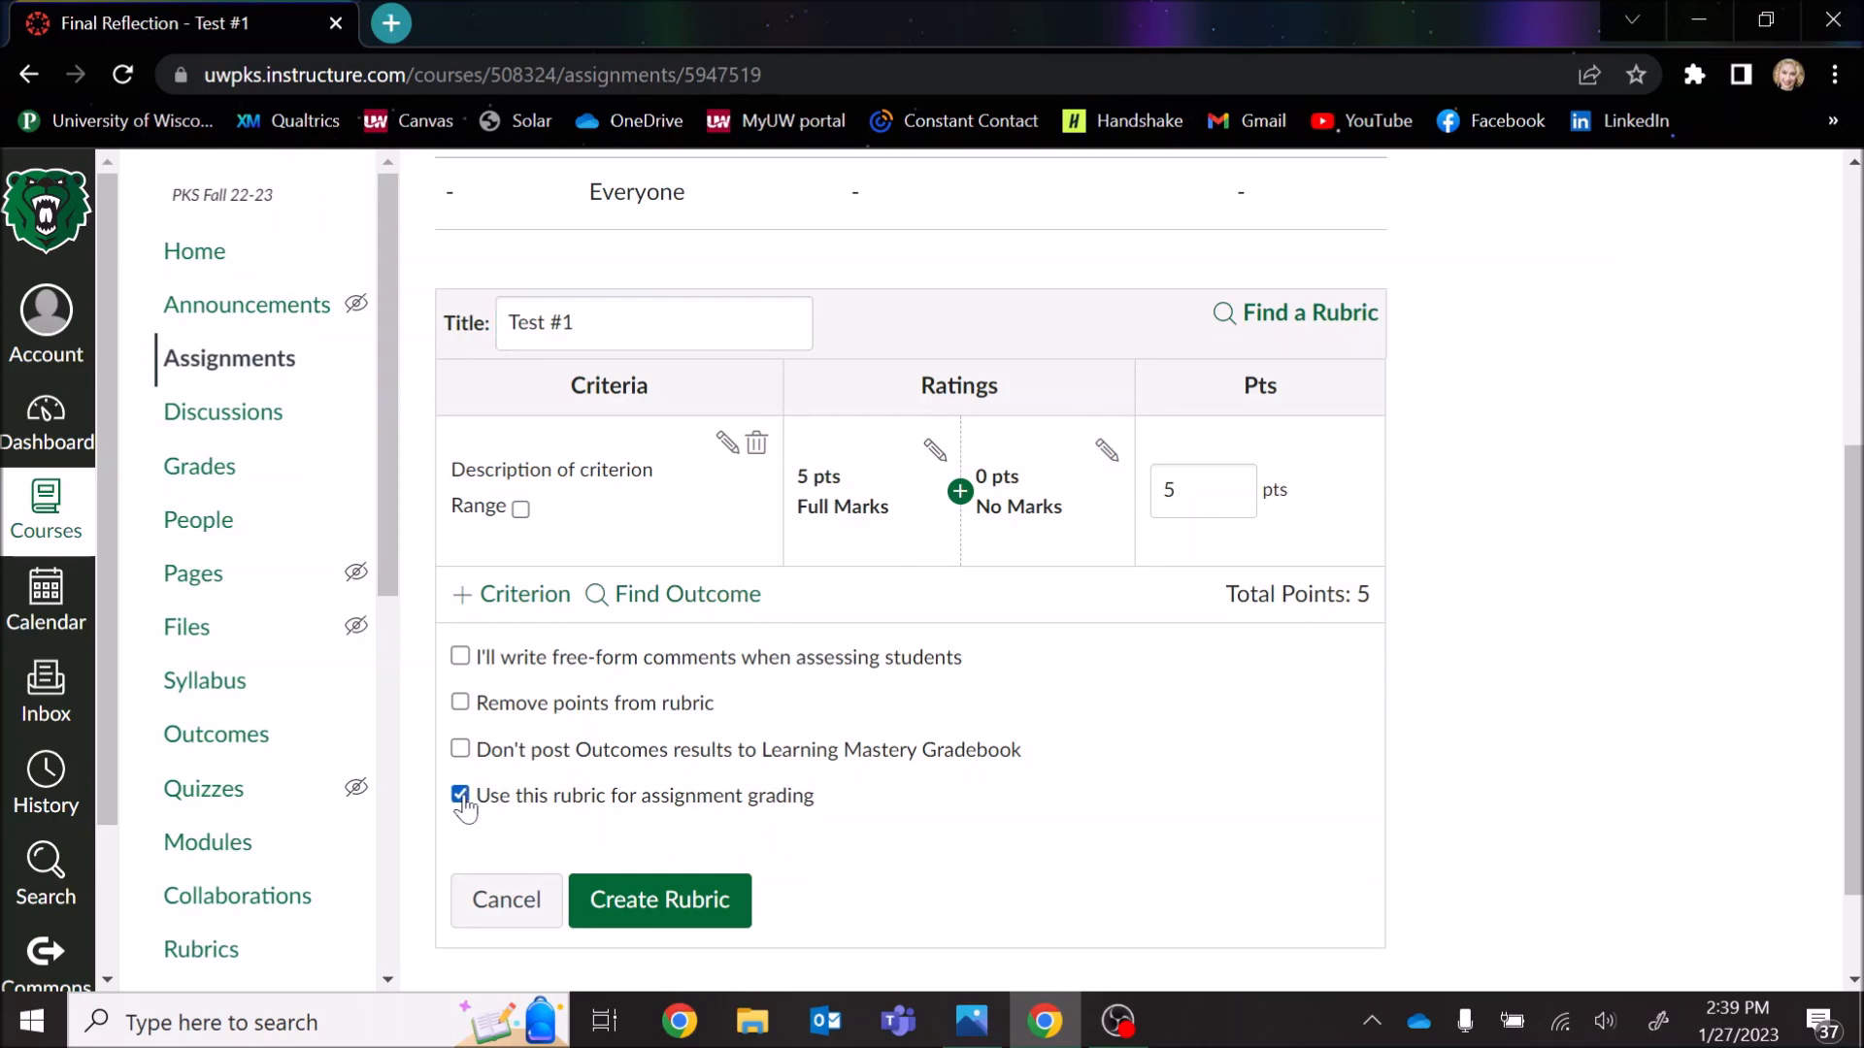
Step: Import the Intern PILOT_Integrative Learning outcome into the rubric with its use for scoring turned off
left_click(695, 596)
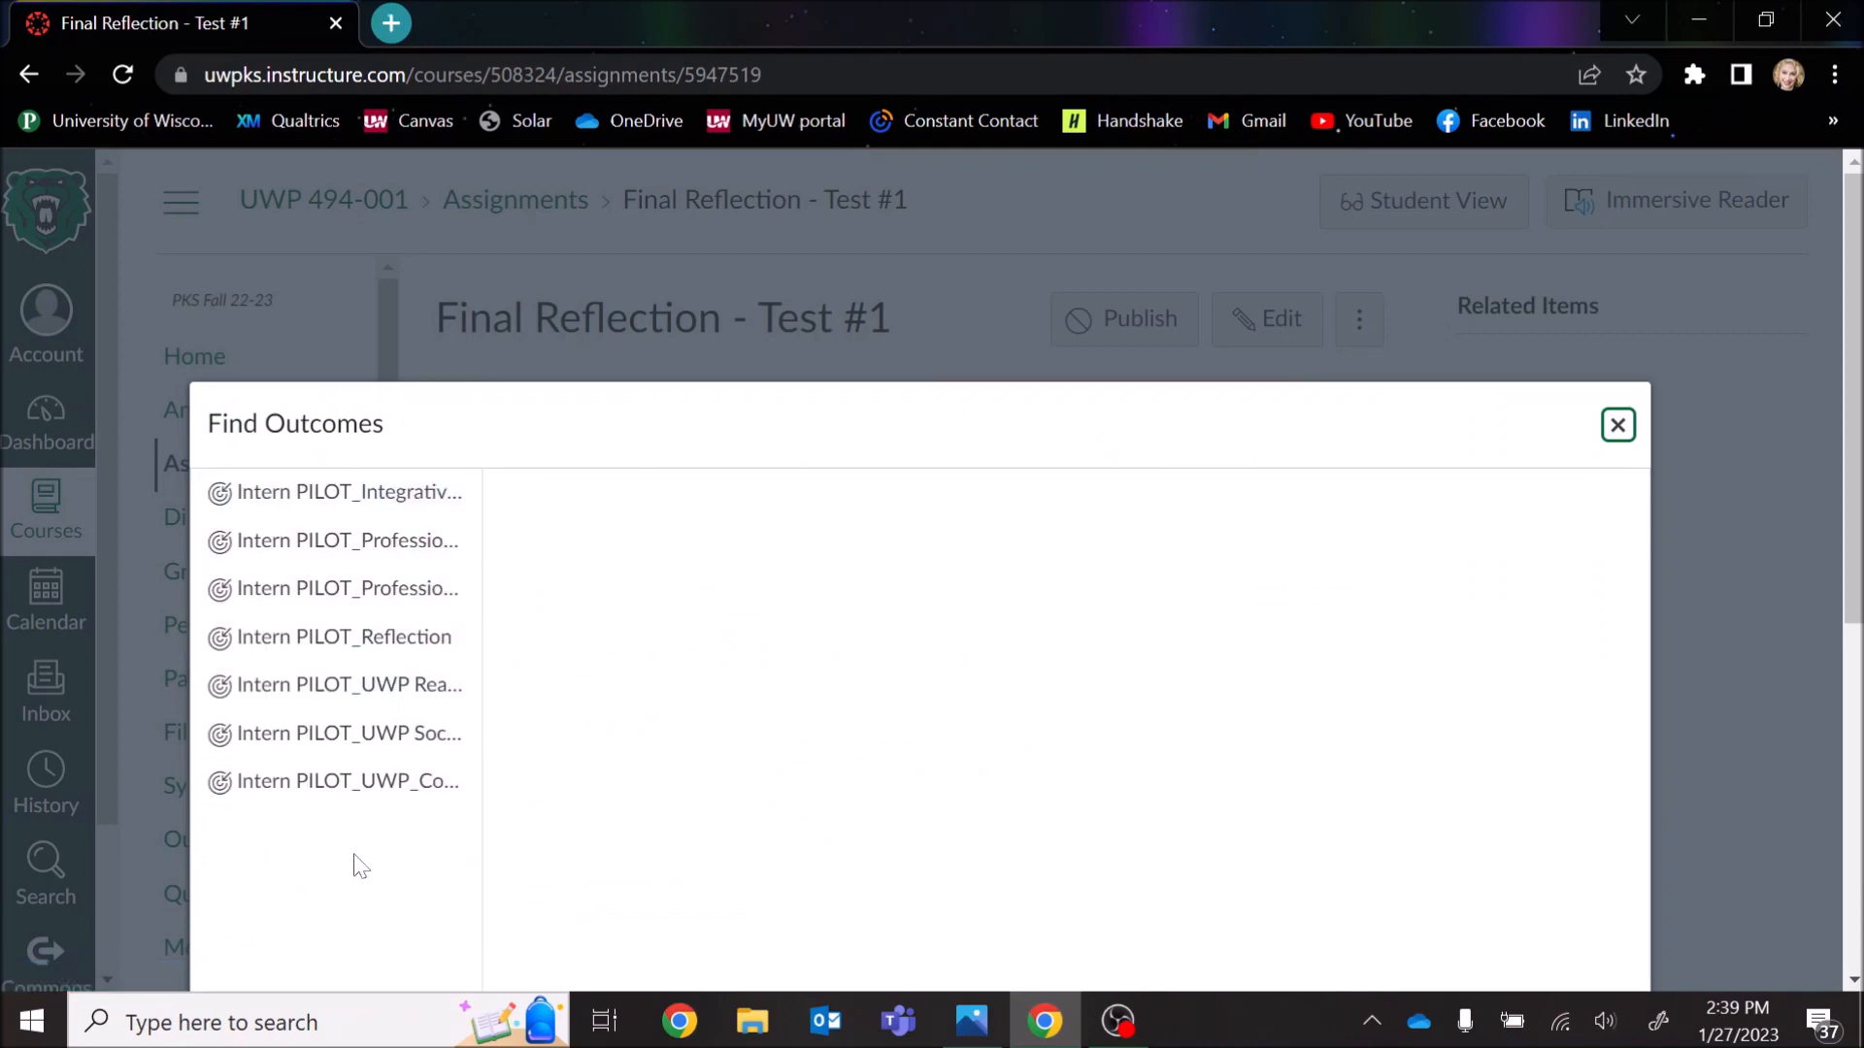
left_click(388, 497)
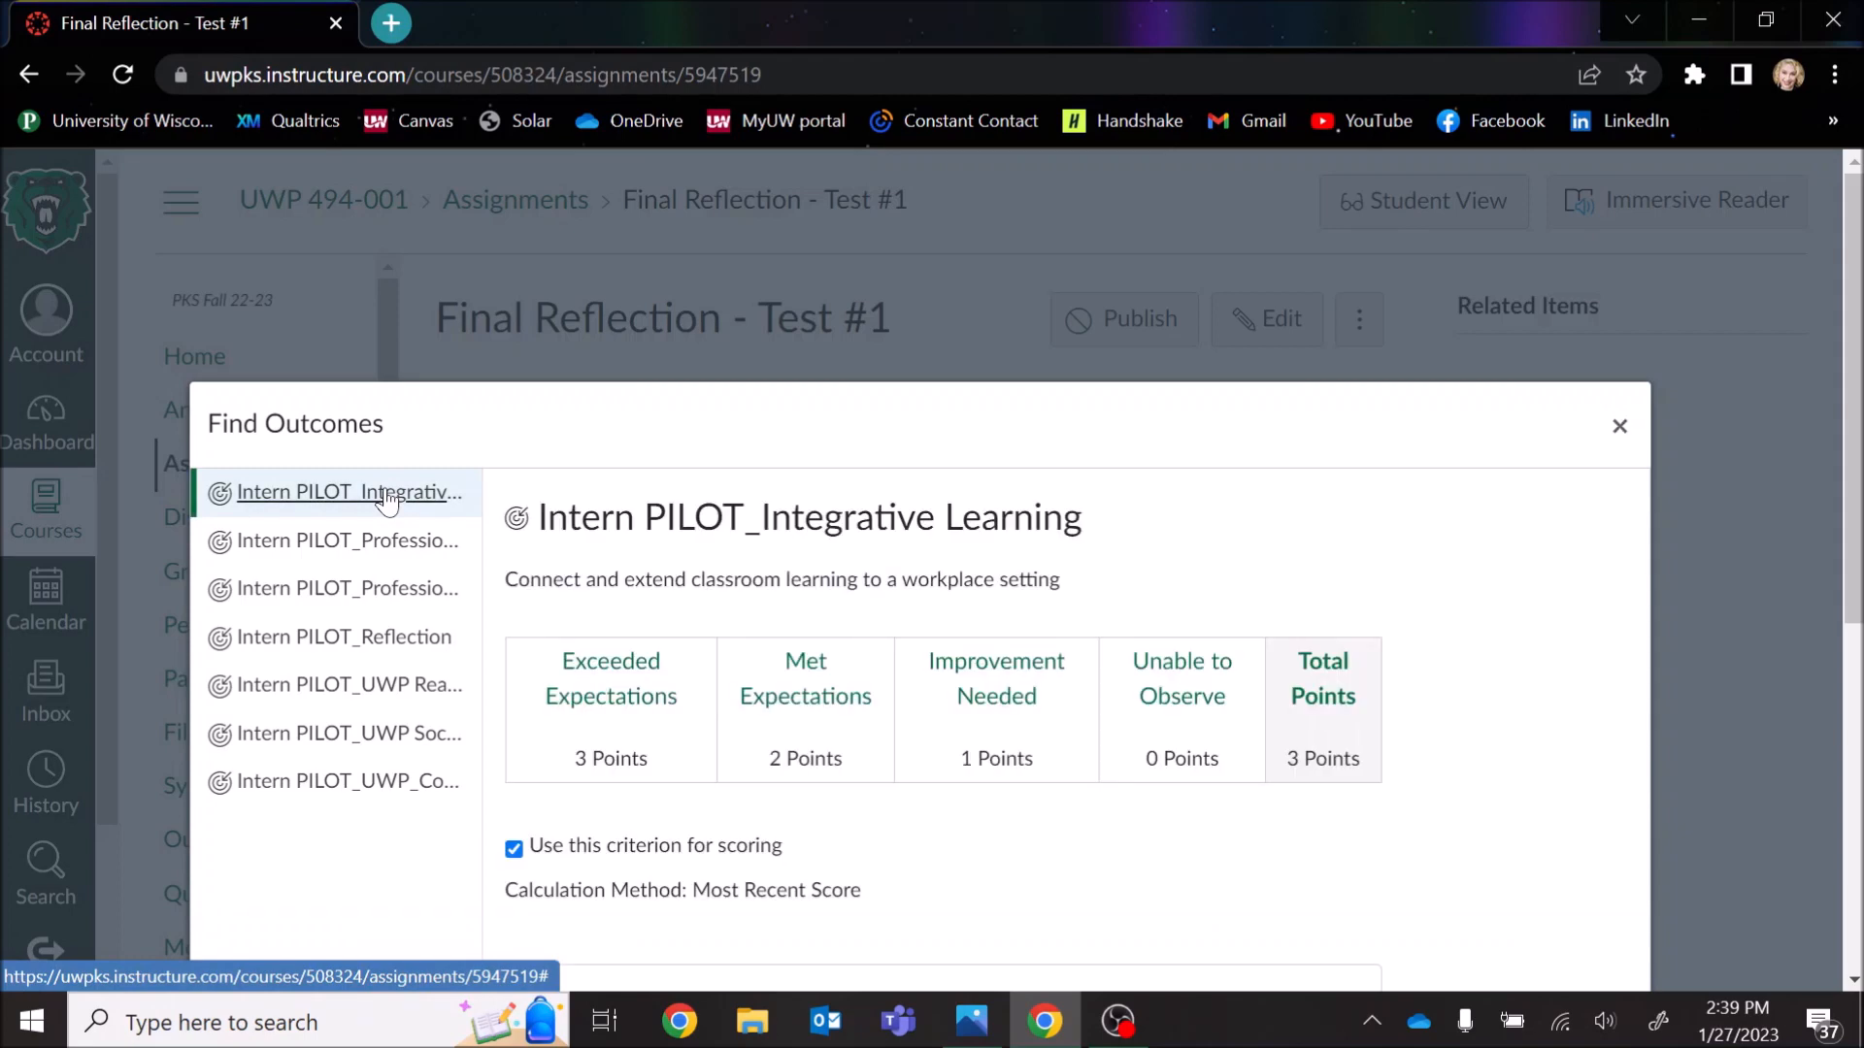
scroll(1208, 749, "down", 3)
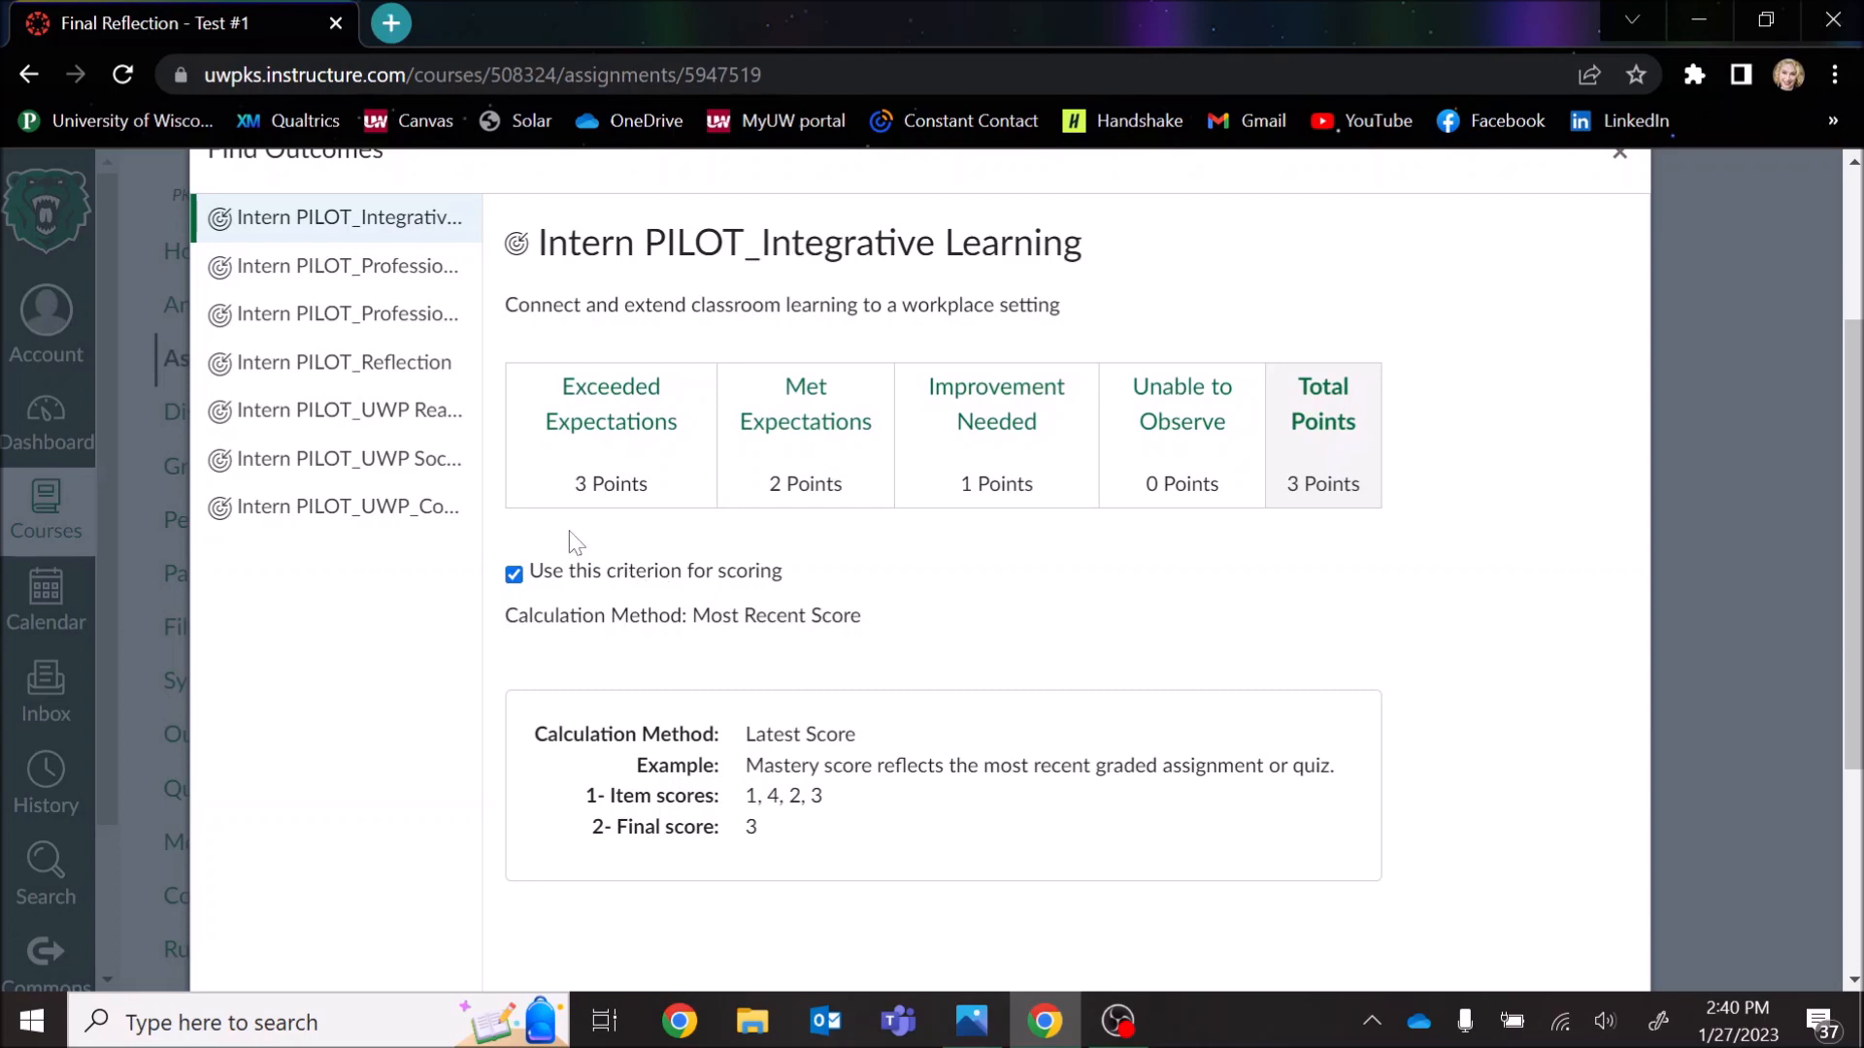
left_click(513, 576)
scroll(994, 597, "down", 3)
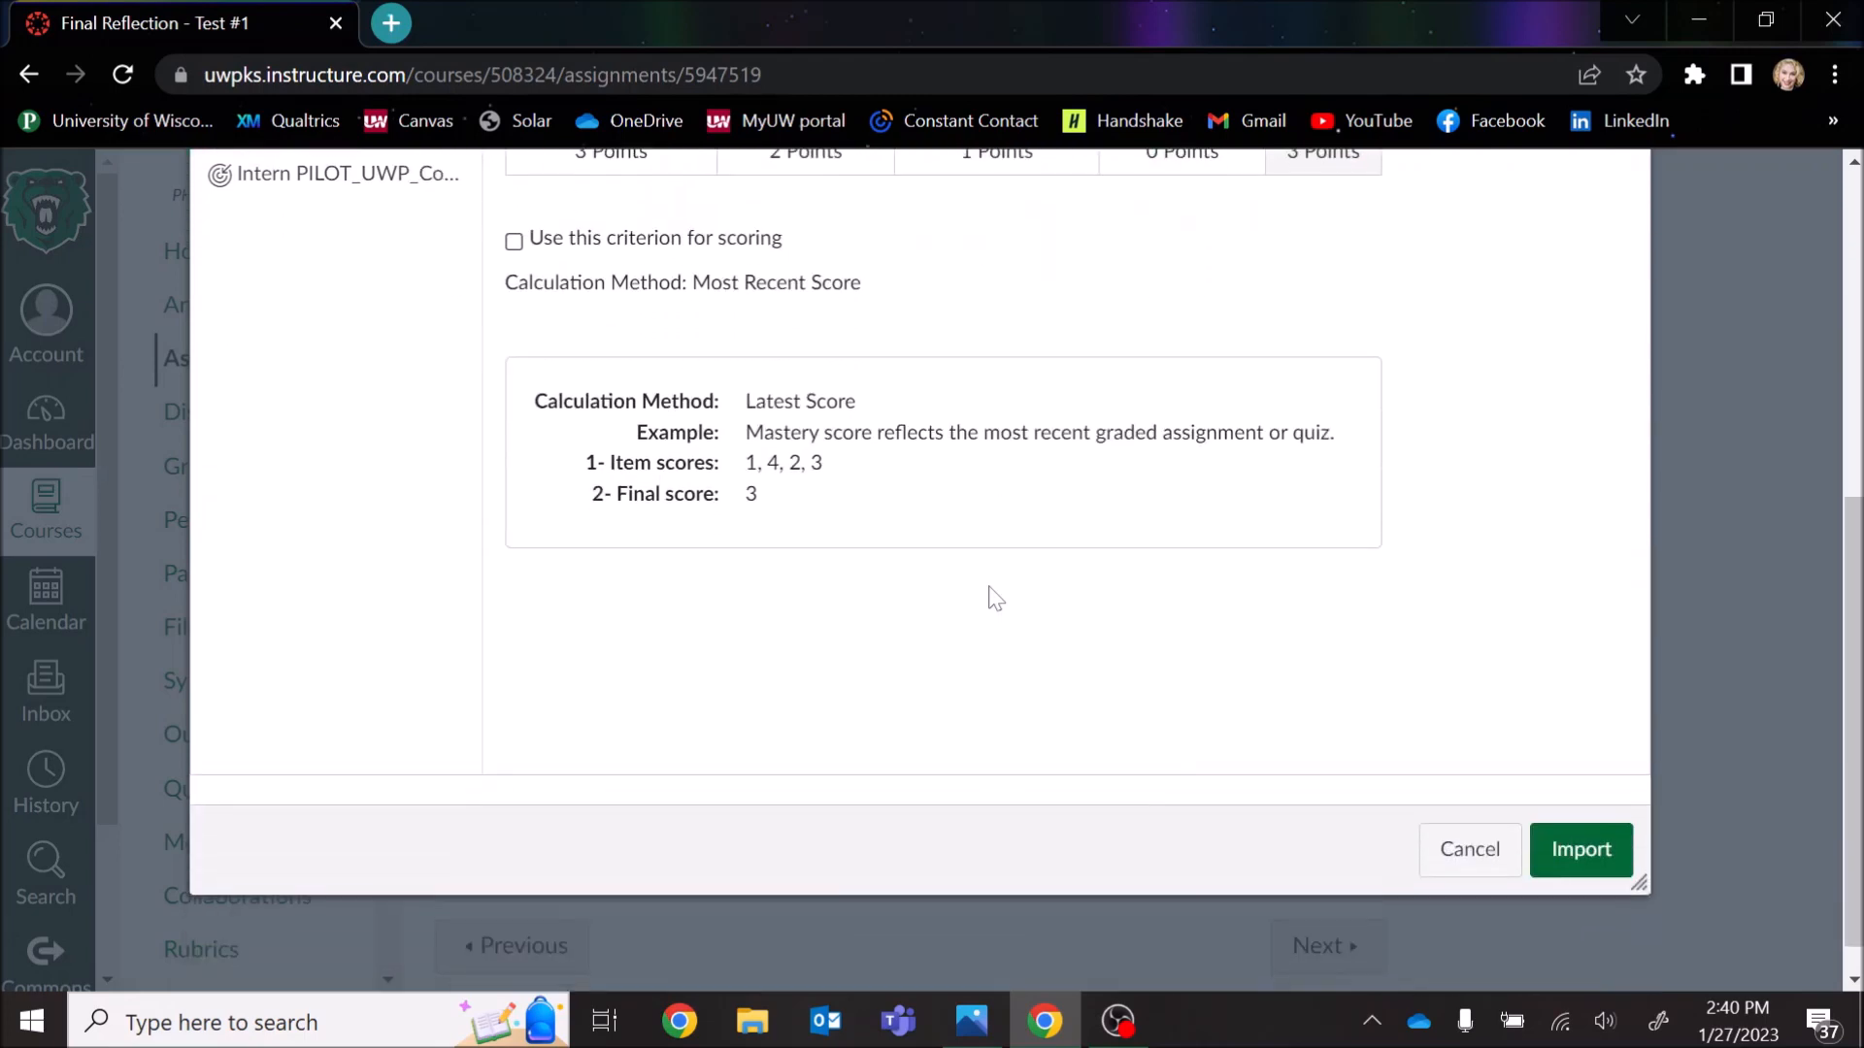
left_click(1583, 847)
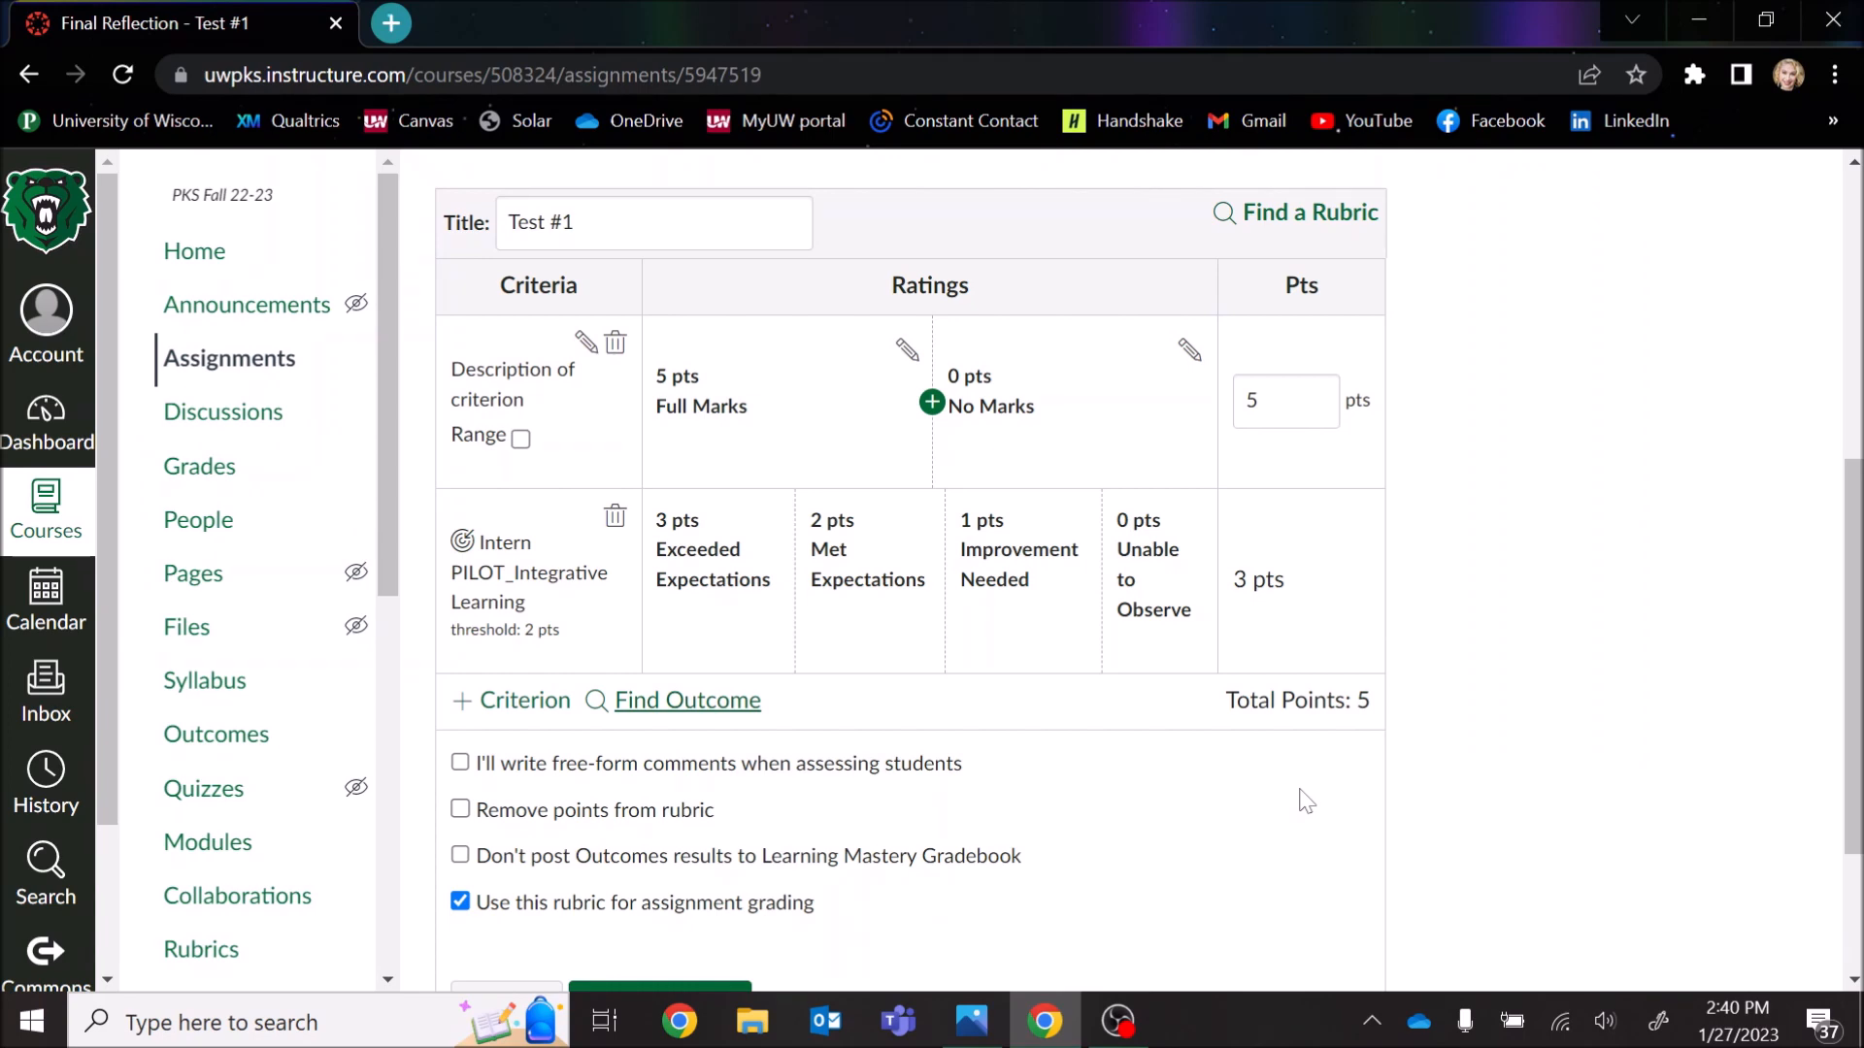
Step: Import the Intern PILOT_Professional Development-Accountability outcome into the rubric as a non-scoring criterion
left_click(686, 701)
scroll(860, 762, "down", 3)
left_click(513, 394)
left_click(1581, 951)
Step: Import the Intern PILOT_Professional Development-Growth outcome into the rubric as a non-scoring criterion
left_click(686, 637)
left_click(372, 359)
left_click(514, 617)
scroll(776, 680, "down", 3)
left_click(1581, 947)
Step: Import the Intern PILOT_Reflection outcome into the rubric as a non-scoring criterion
left_click(685, 575)
left_click(430, 421)
left_click(513, 647)
scroll(883, 679, "down", 3)
left_click(1582, 948)
Step: Import the Intern PILOT_UWP Social and Personal Responsibility outcome into the rubric as a non-scoring criterion
left_click(712, 481)
left_click(372, 879)
scroll(539, 762, "down", 4)
left_click(514, 760)
scroll(1067, 825, "down", 3)
left_click(1550, 915)
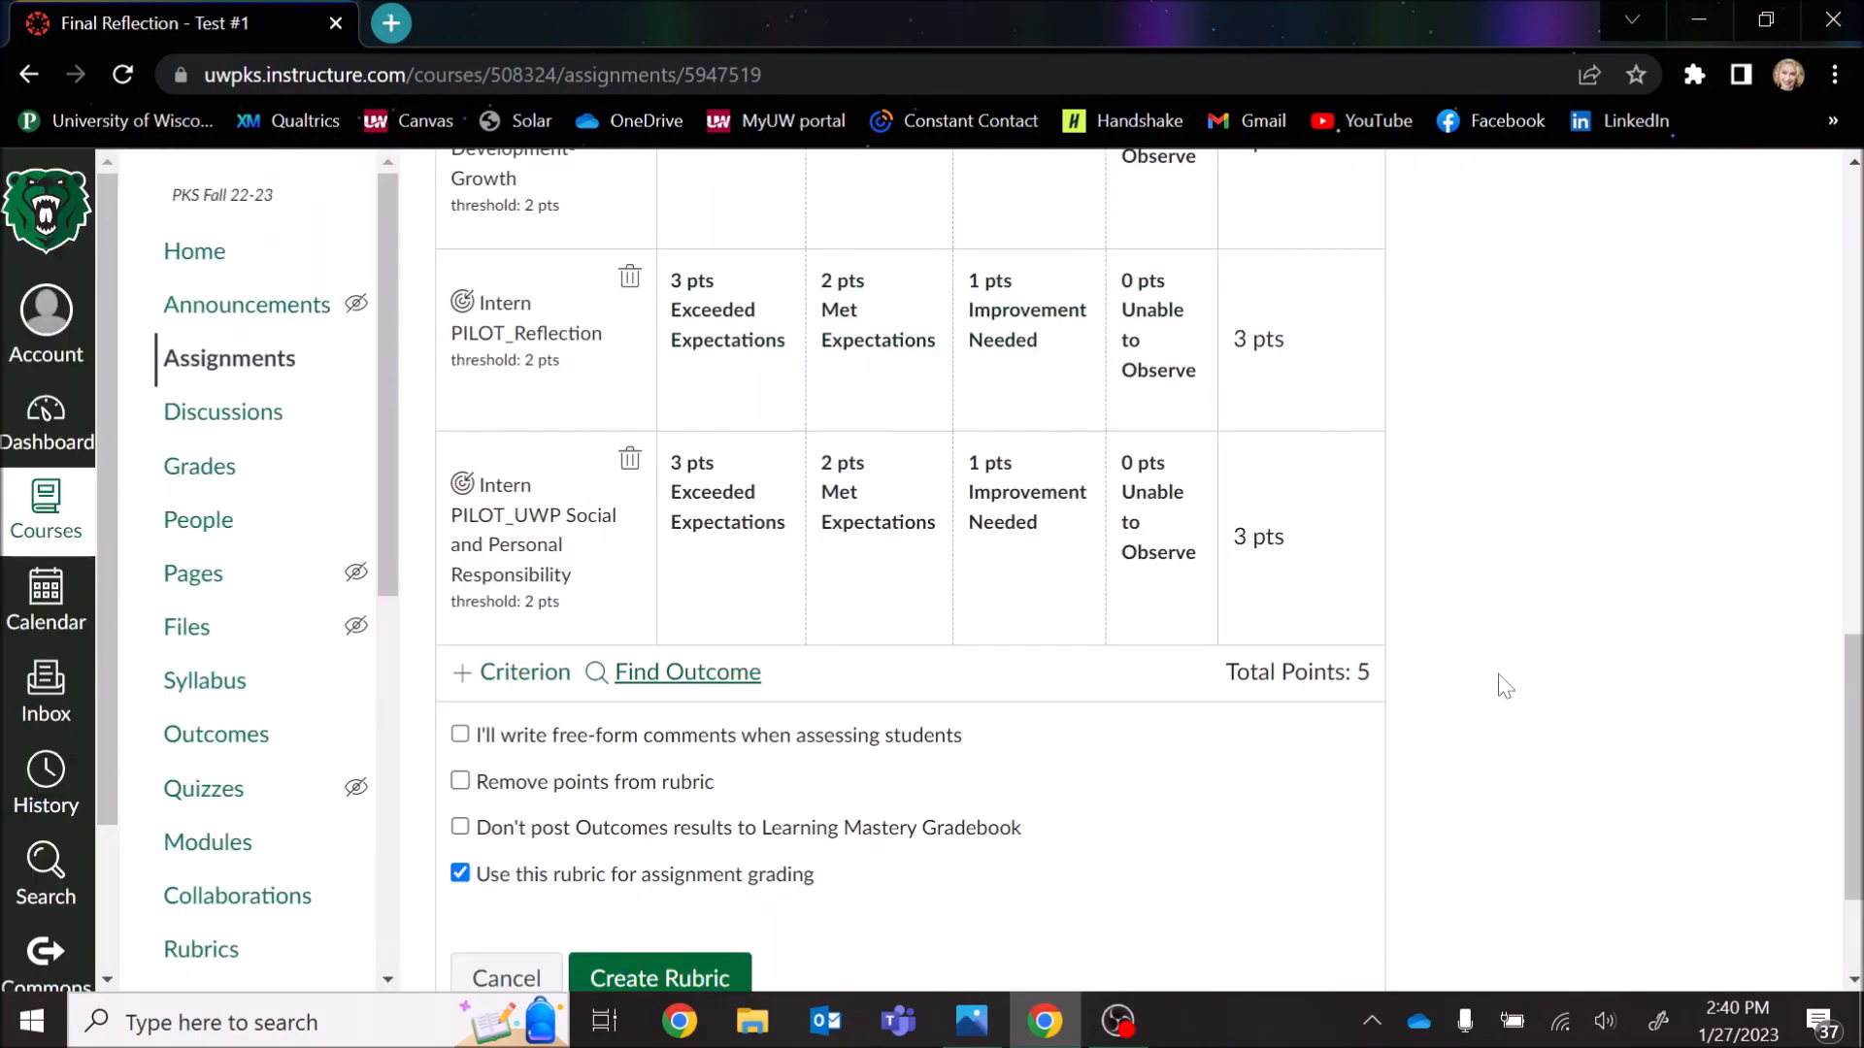
Step: Review the rubric's default criterion and imported outcomes, and create the rubric
scroll(1504, 686, "up", 5)
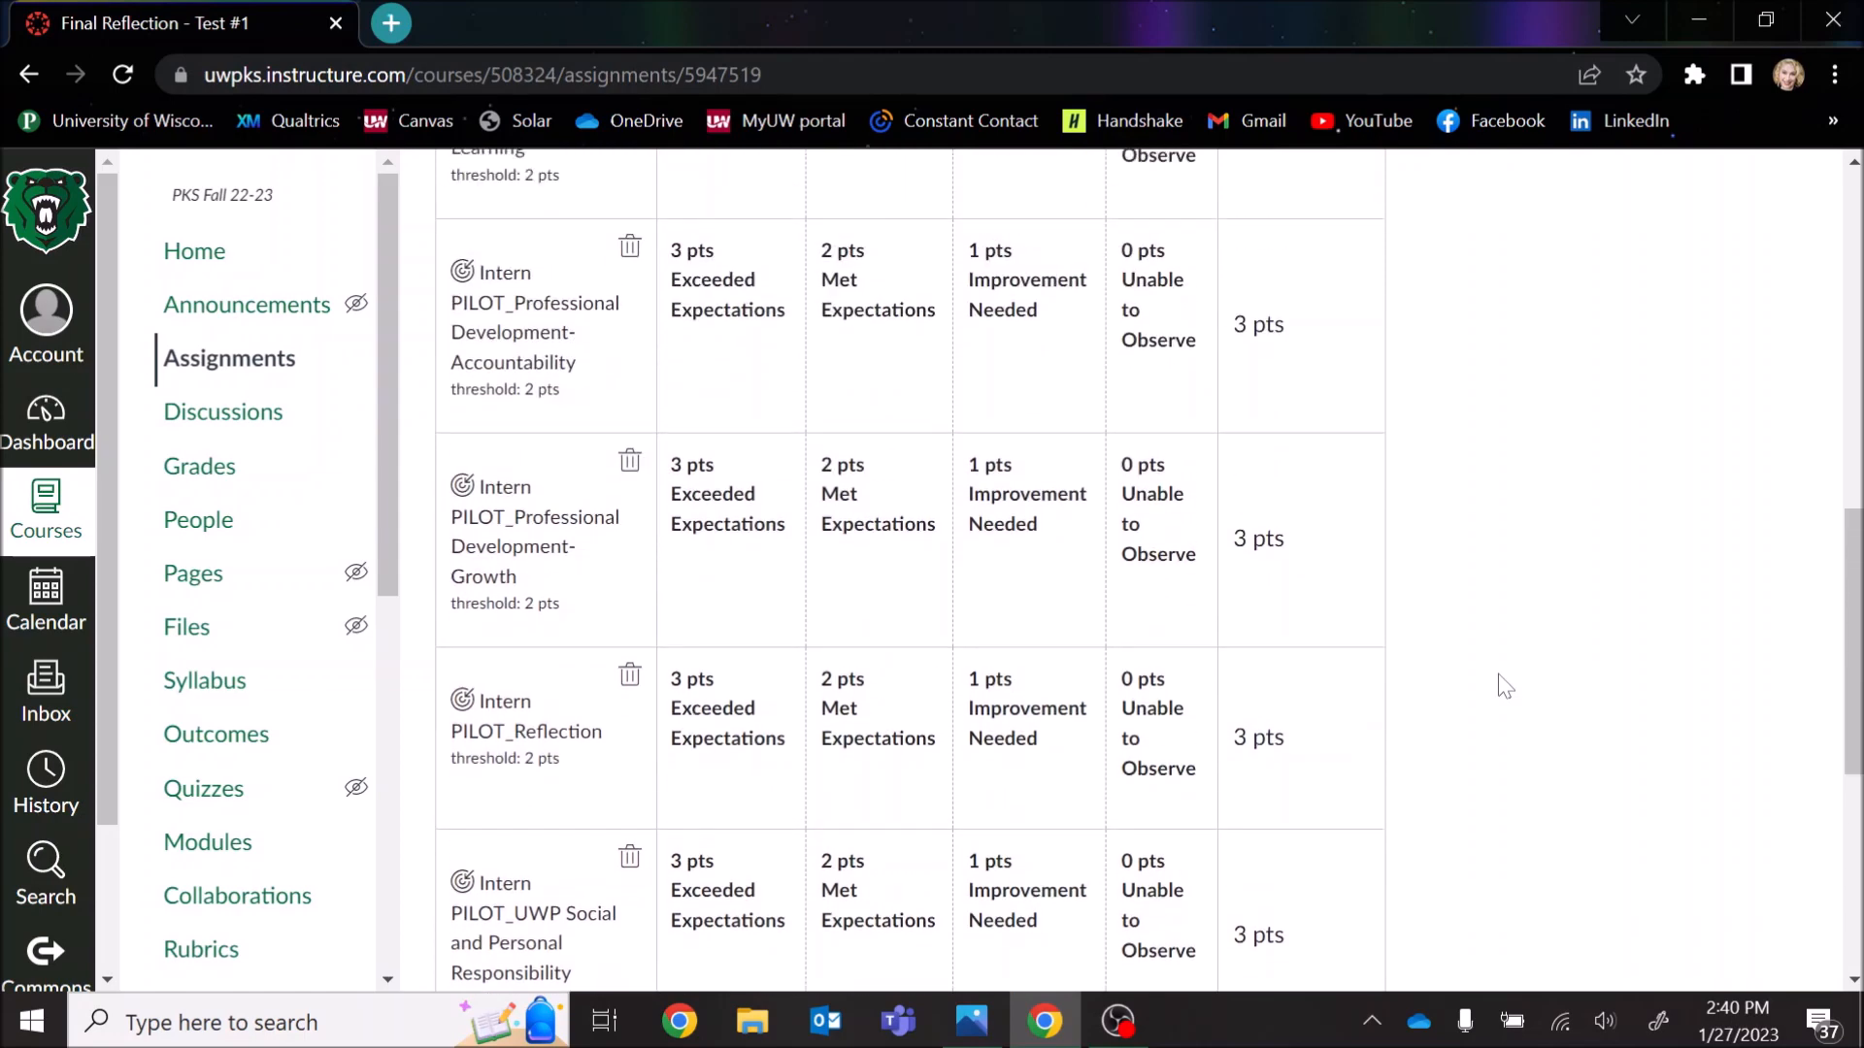
scroll(1503, 685, "up", 4)
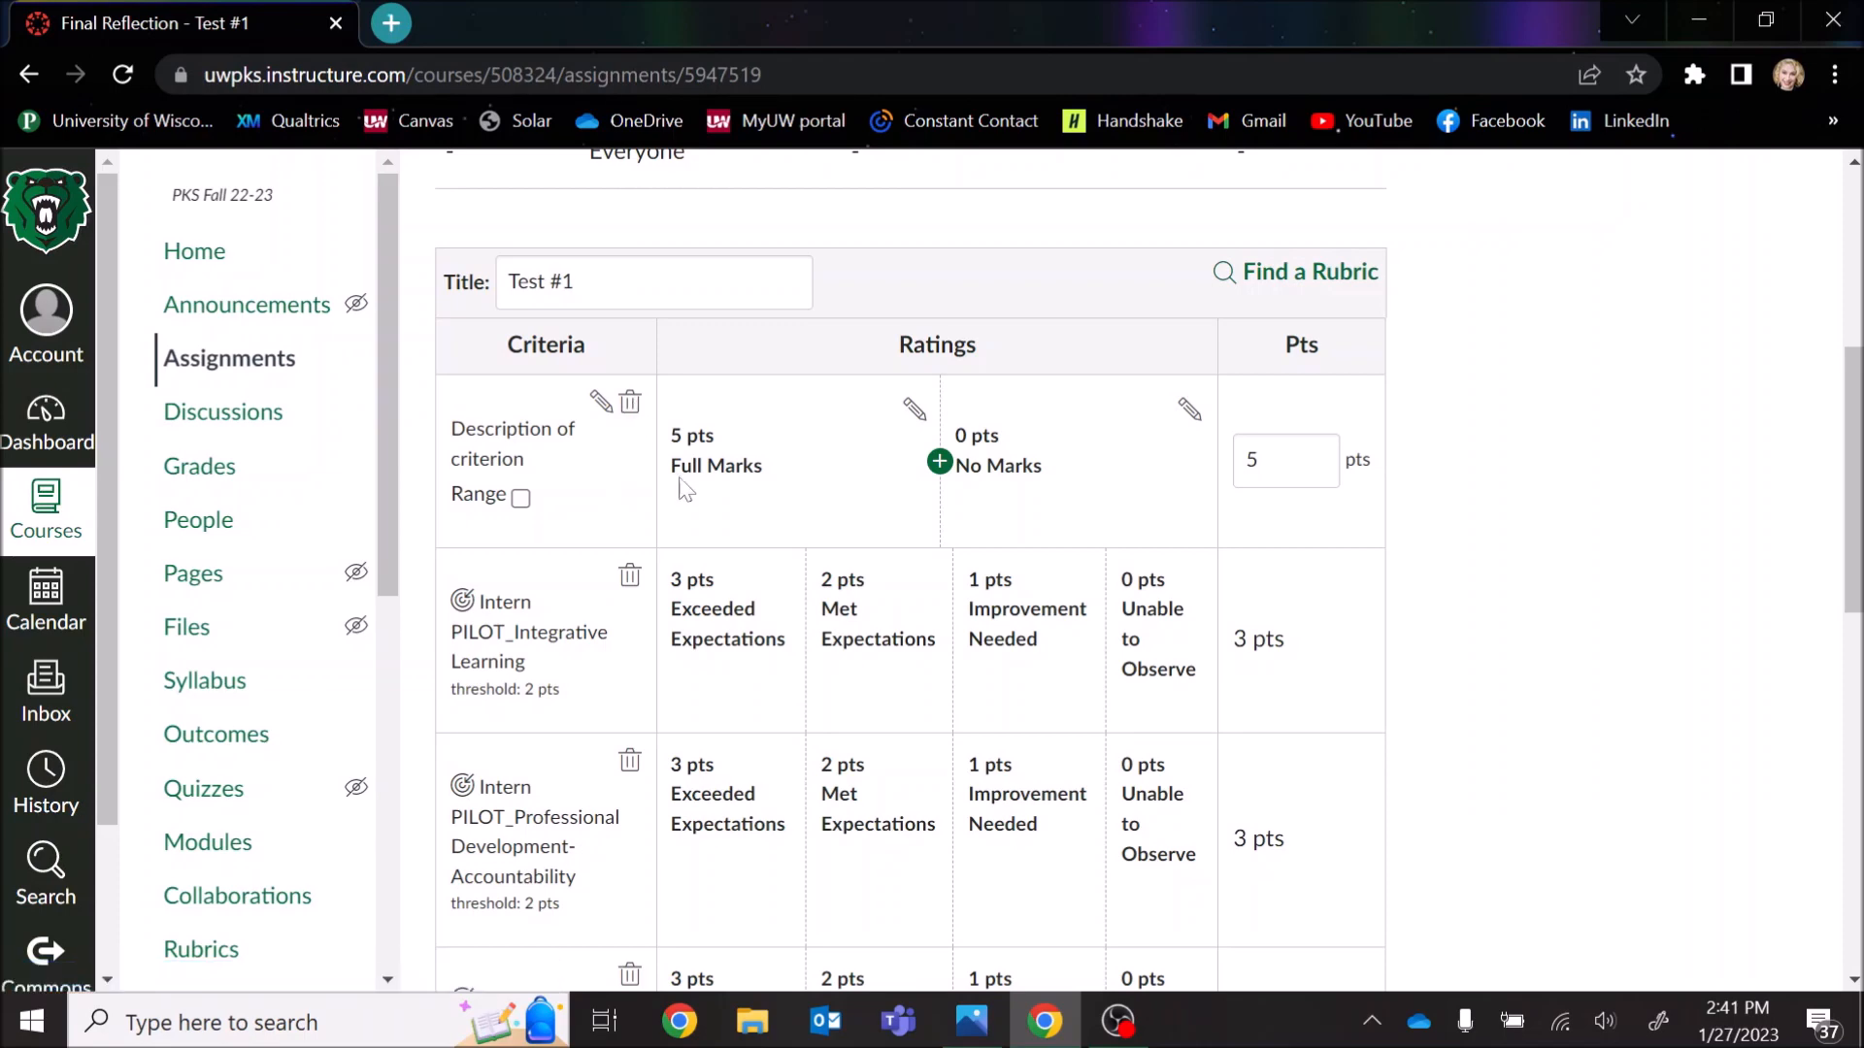
scroll(1149, 512, "down", 10)
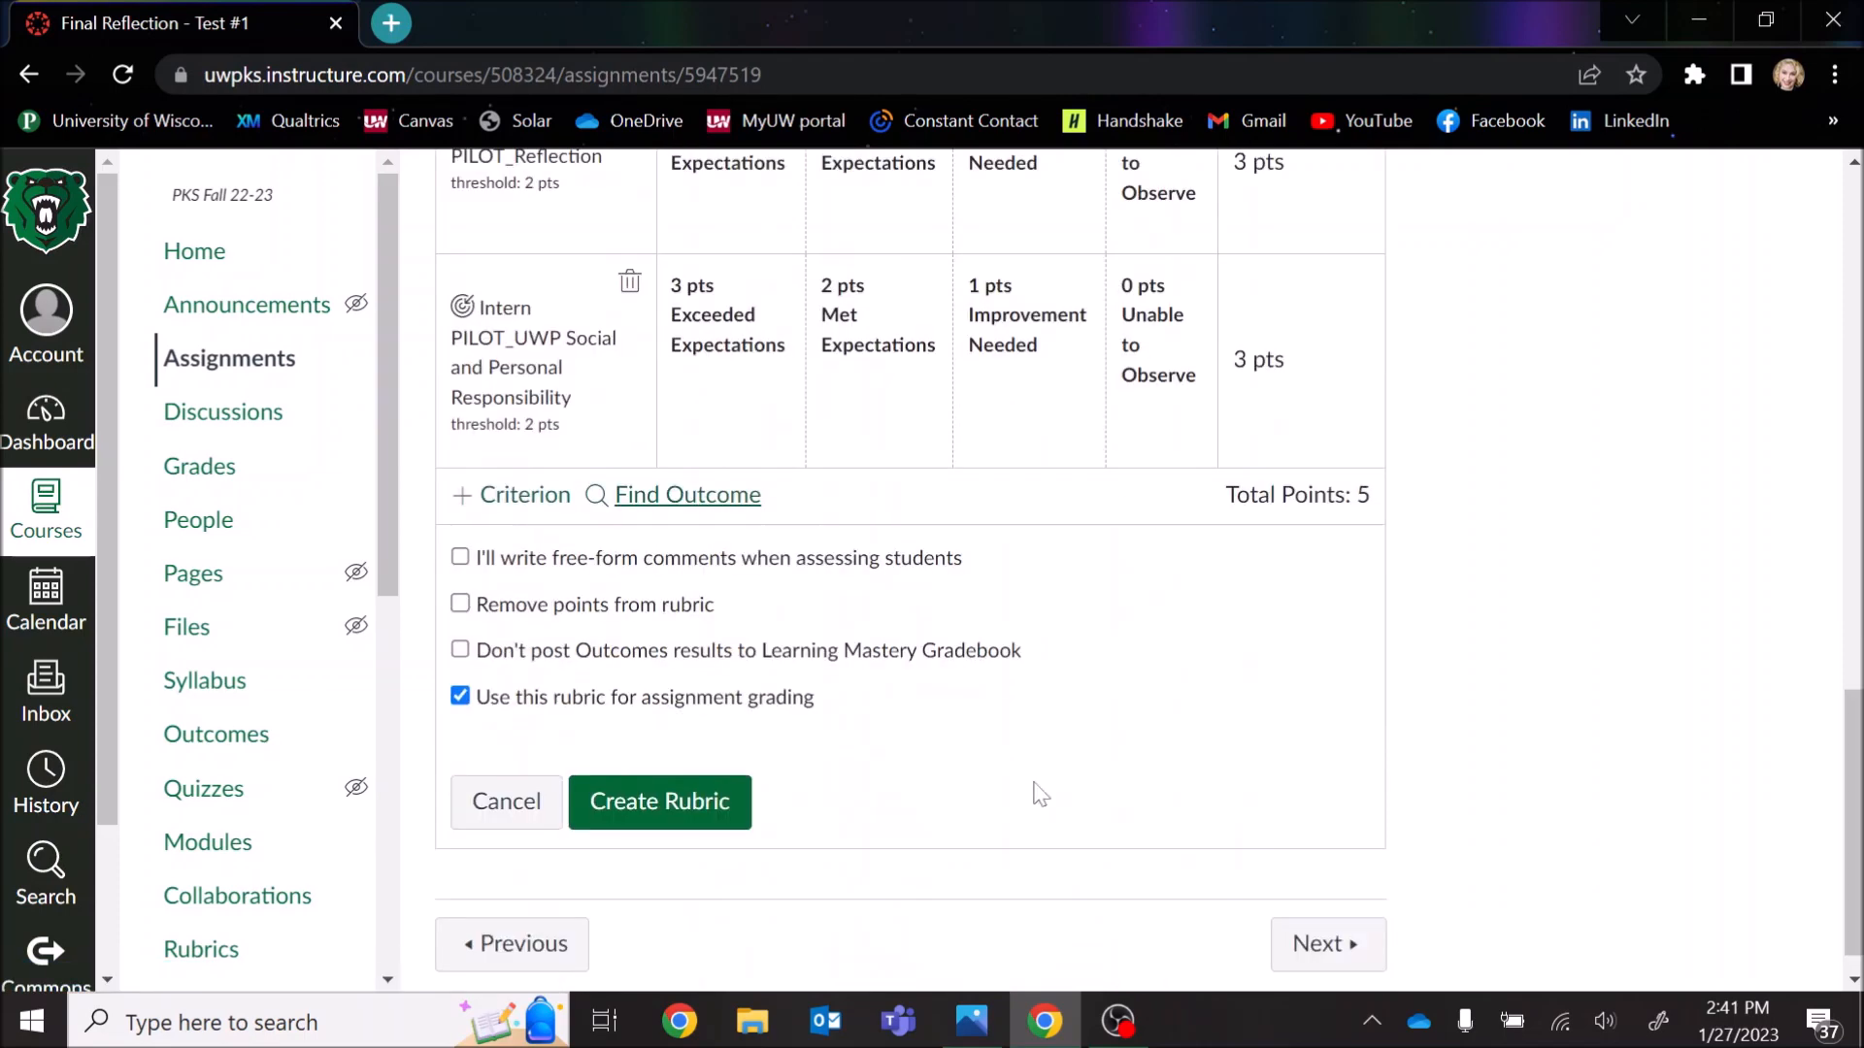
left_click(690, 823)
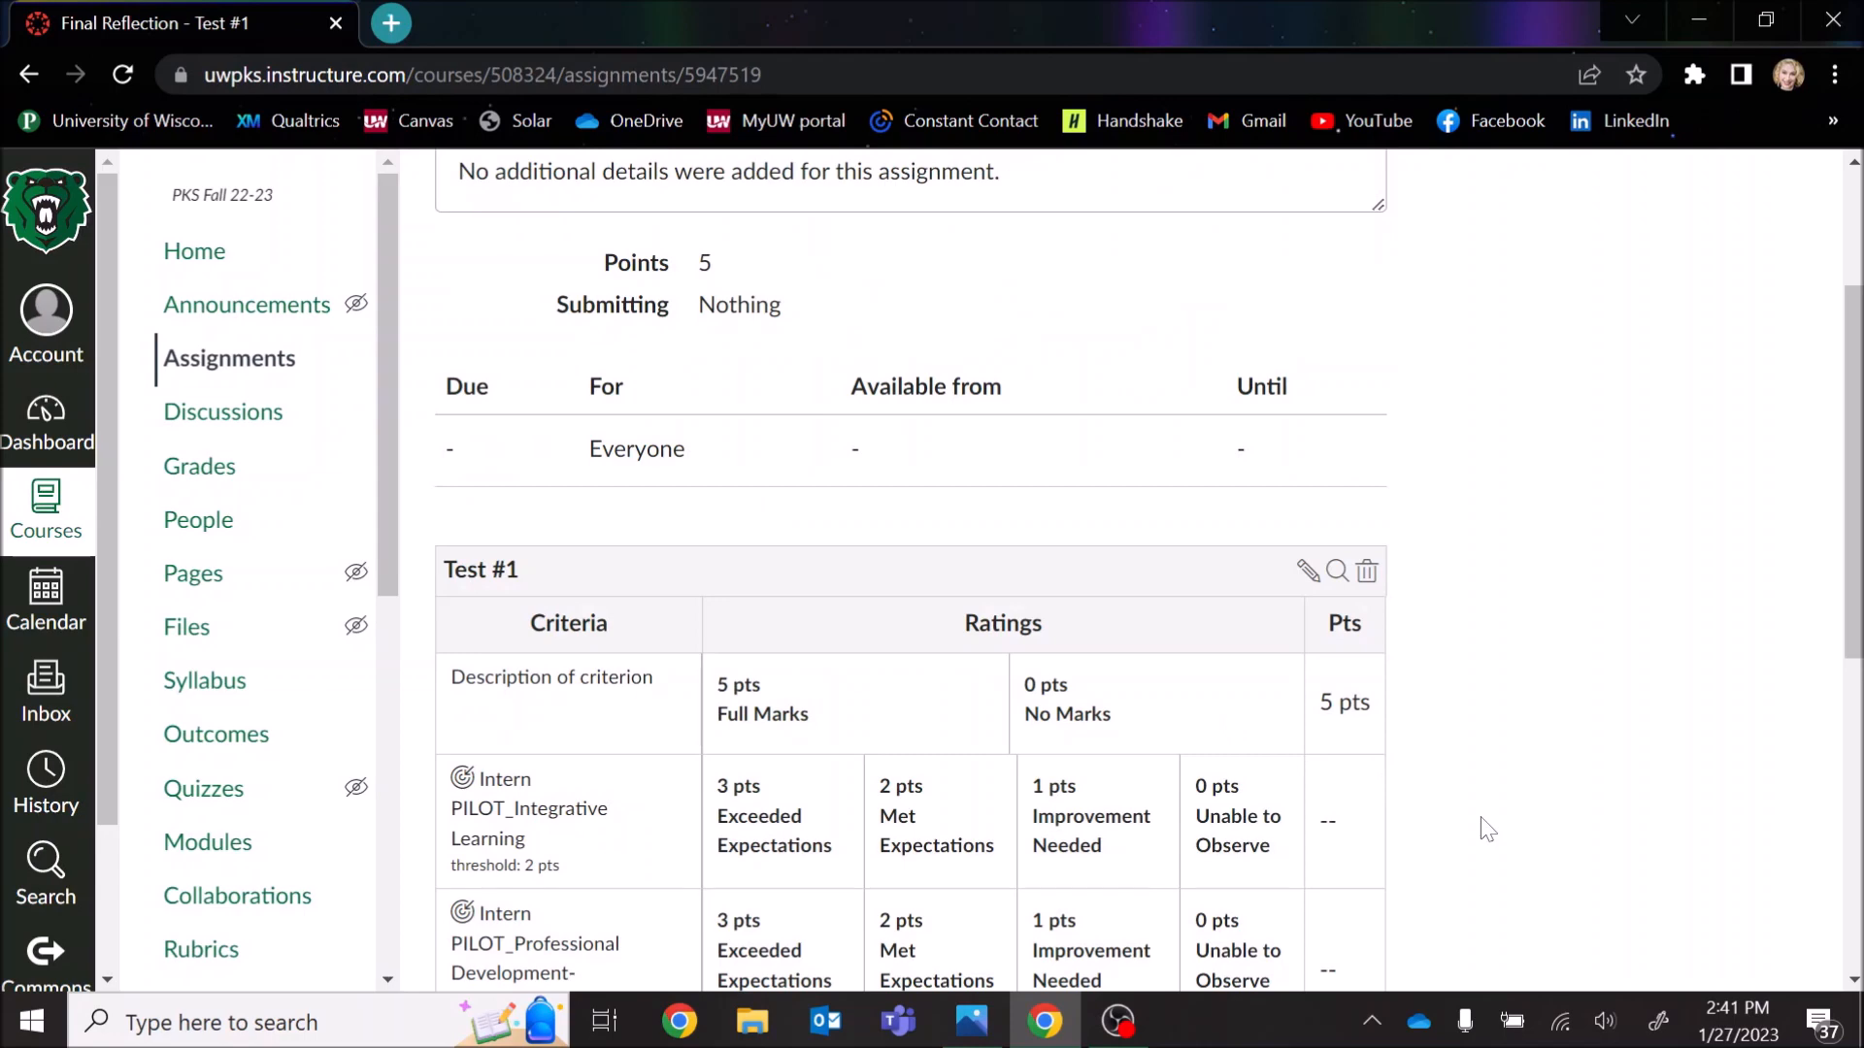
Step: Check the points column of each criterion in the saved Test #1 rubric and open the rubric for editing
scroll(1485, 830, "down", 2)
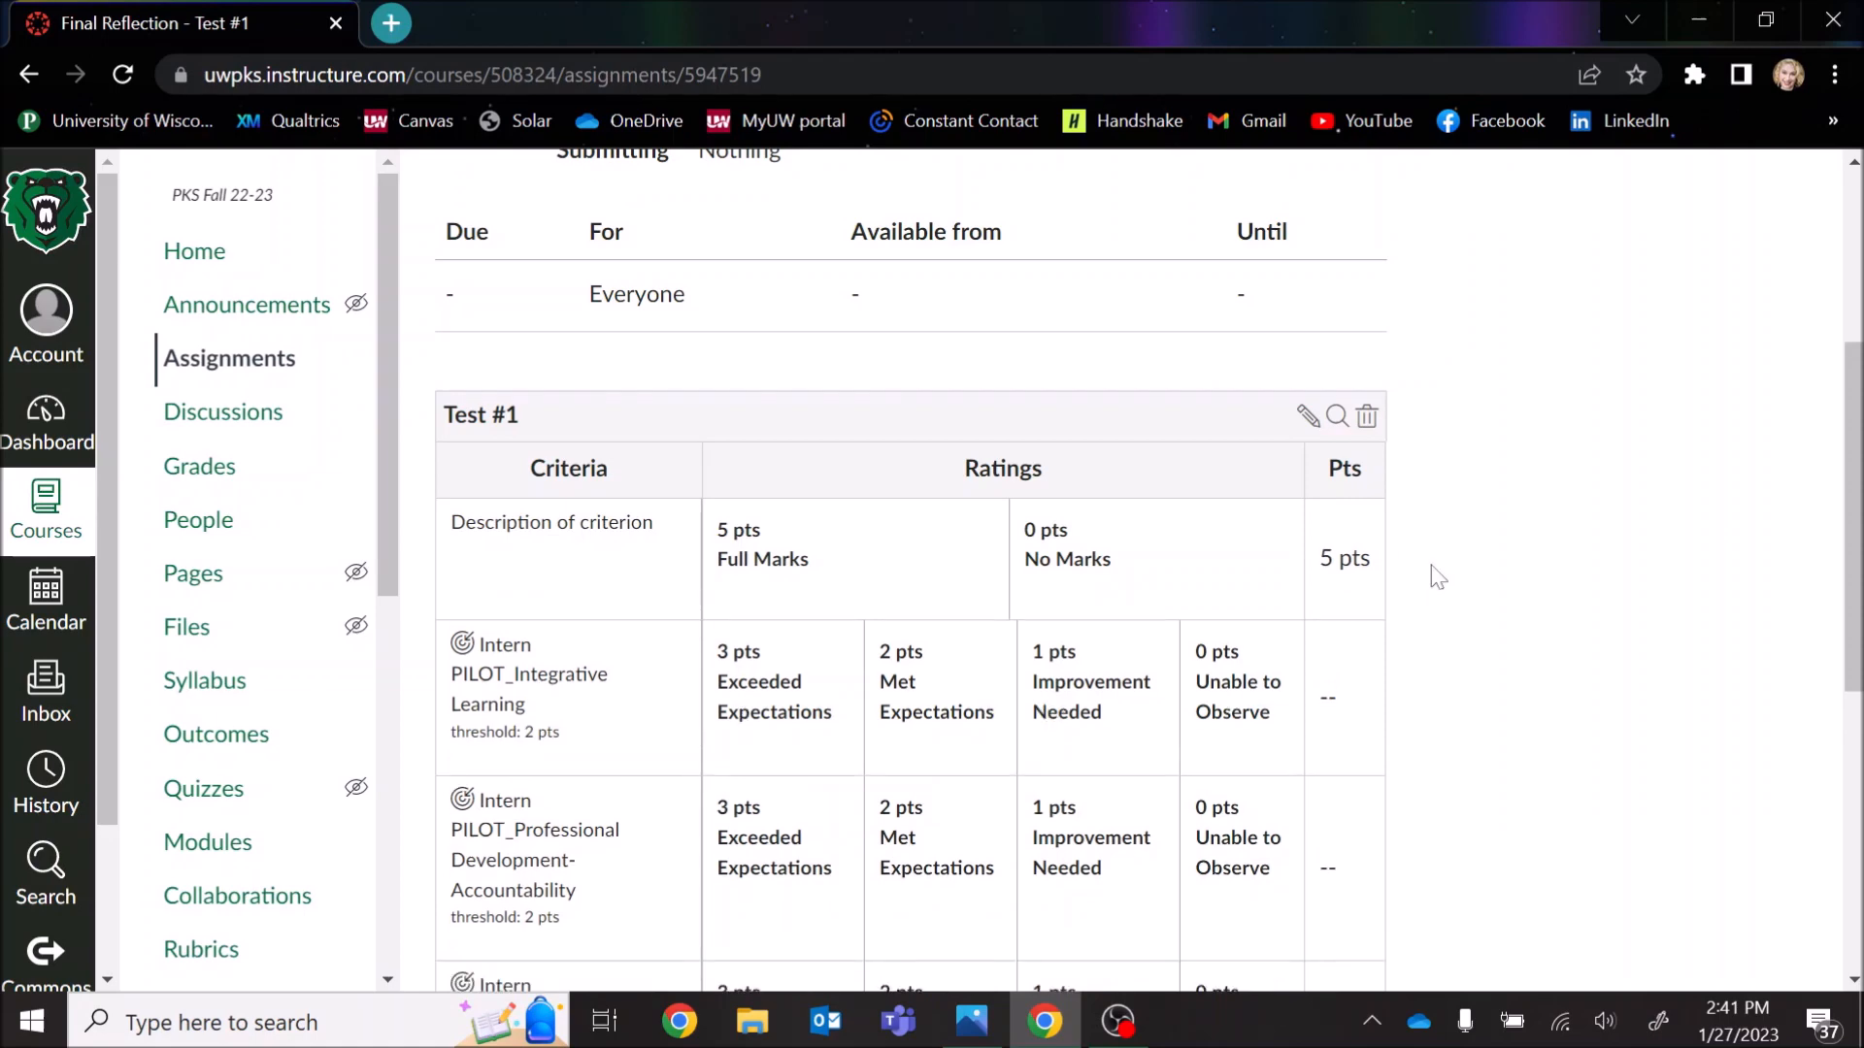
scroll(1435, 574, "down", 3)
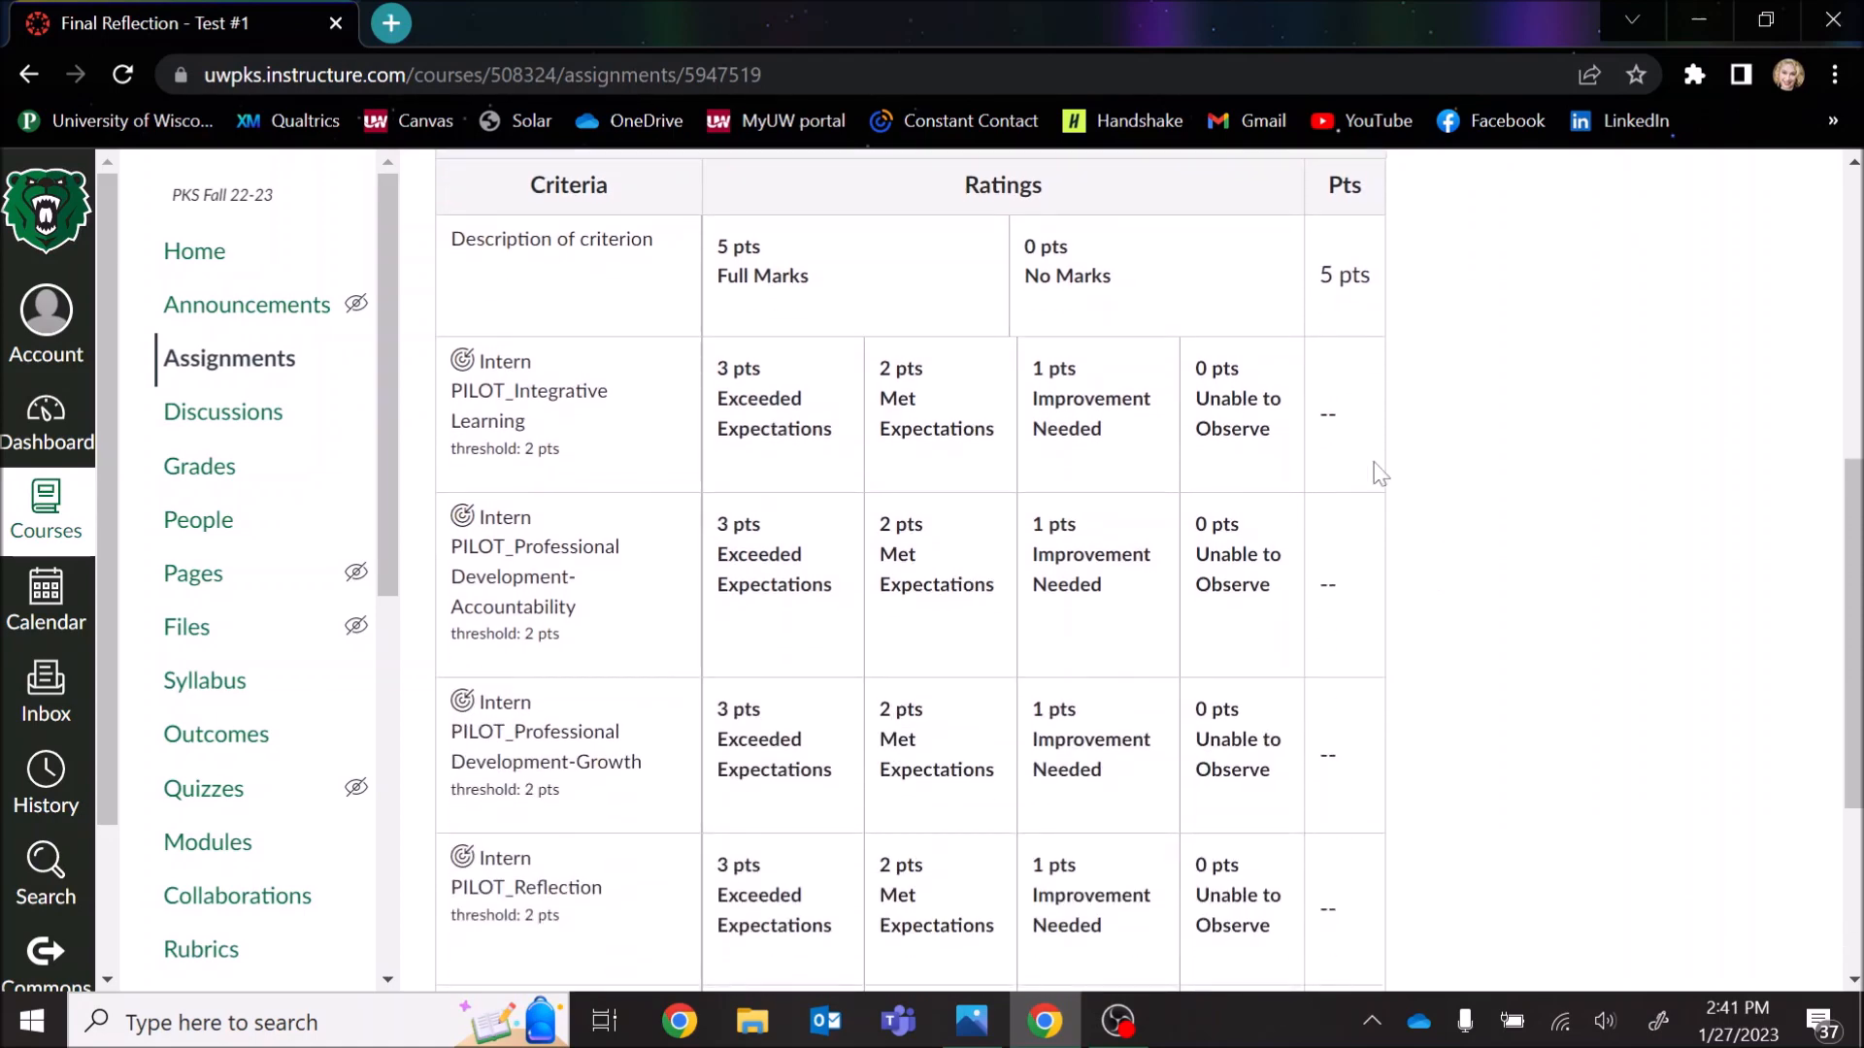
scroll(1366, 771, "down", 2)
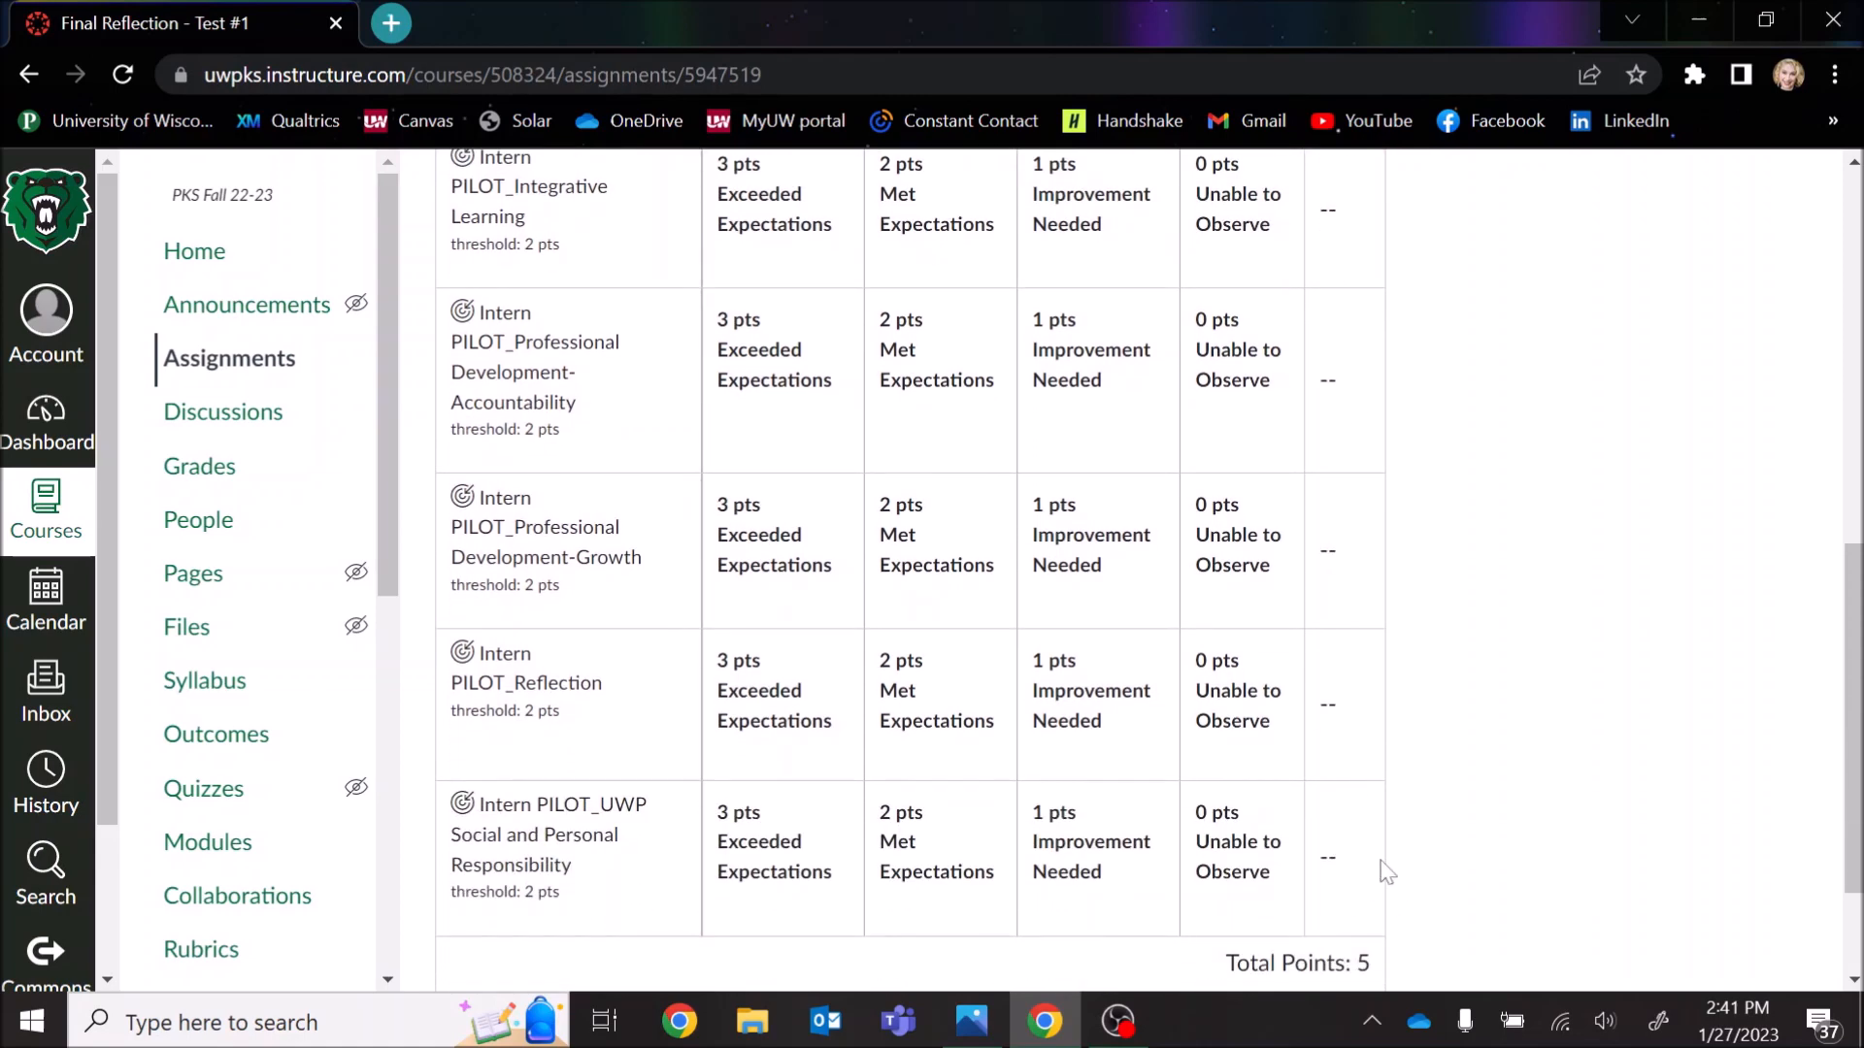
scroll(1386, 872, "down", 2)
scroll(1379, 854, "up", 6)
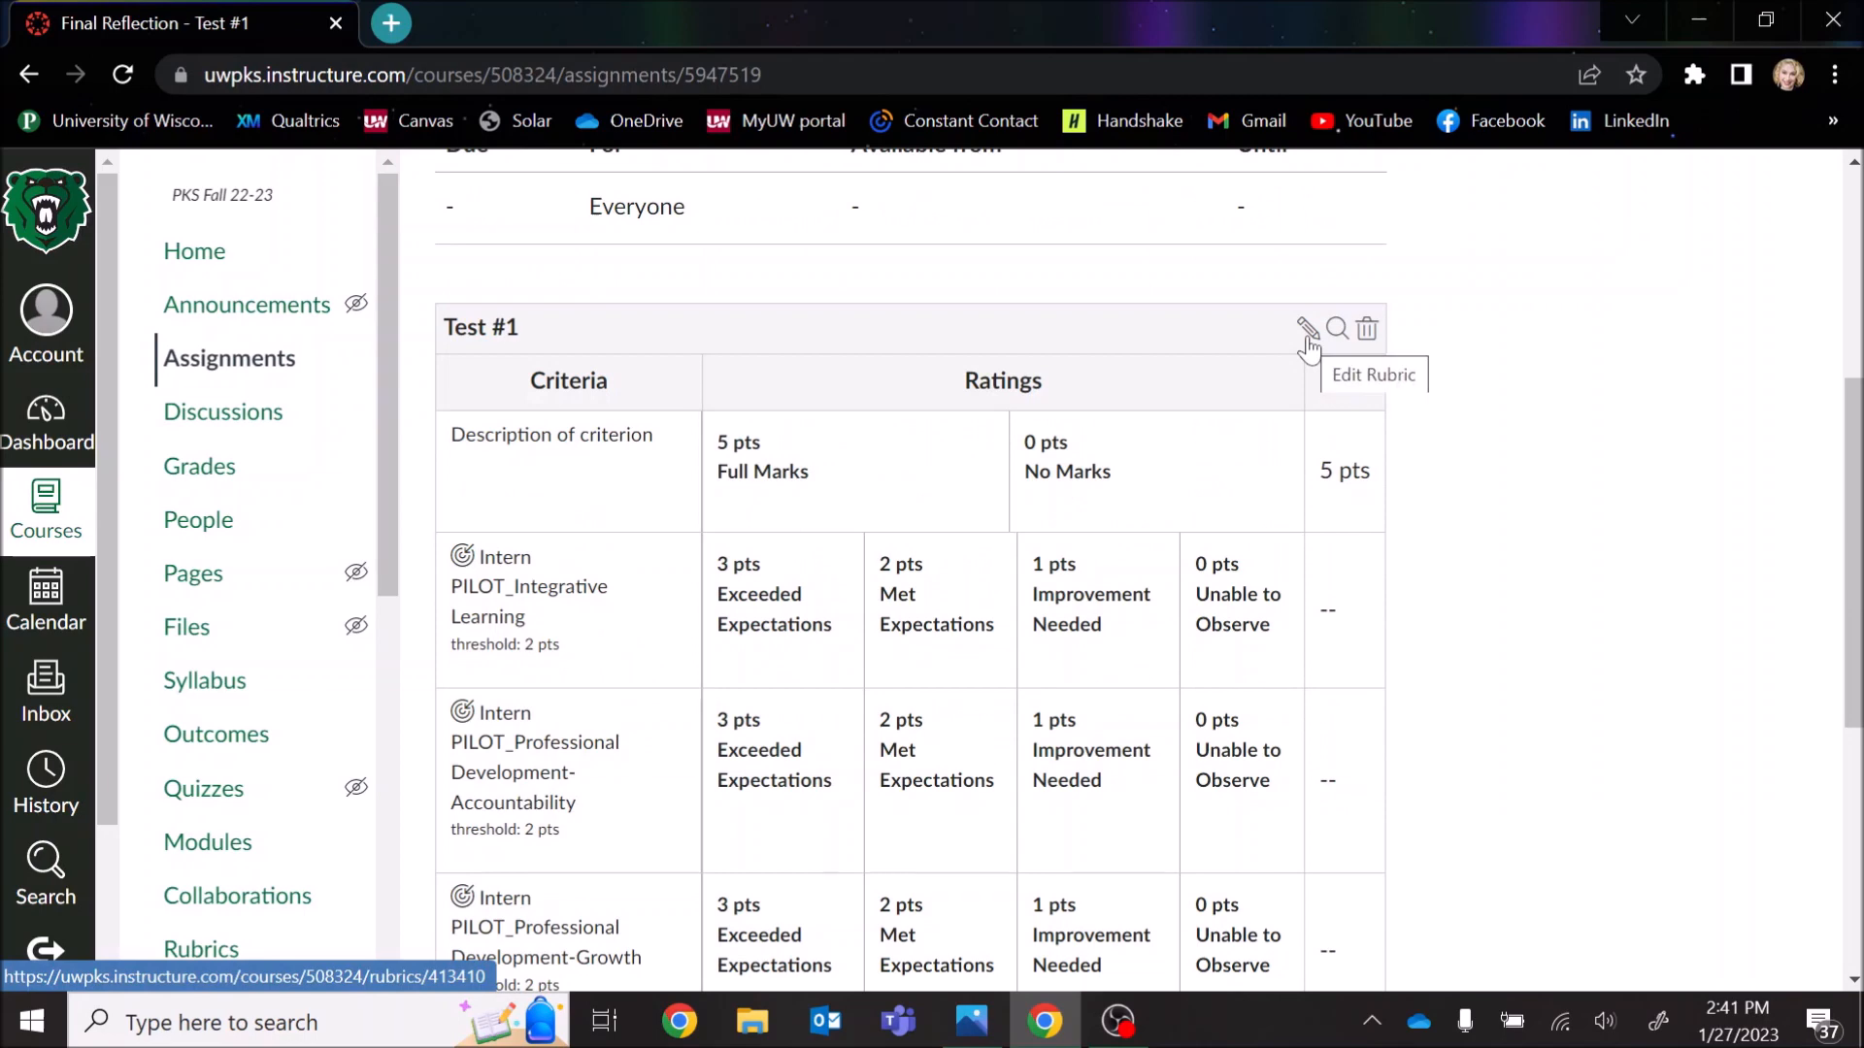
left_click(1306, 330)
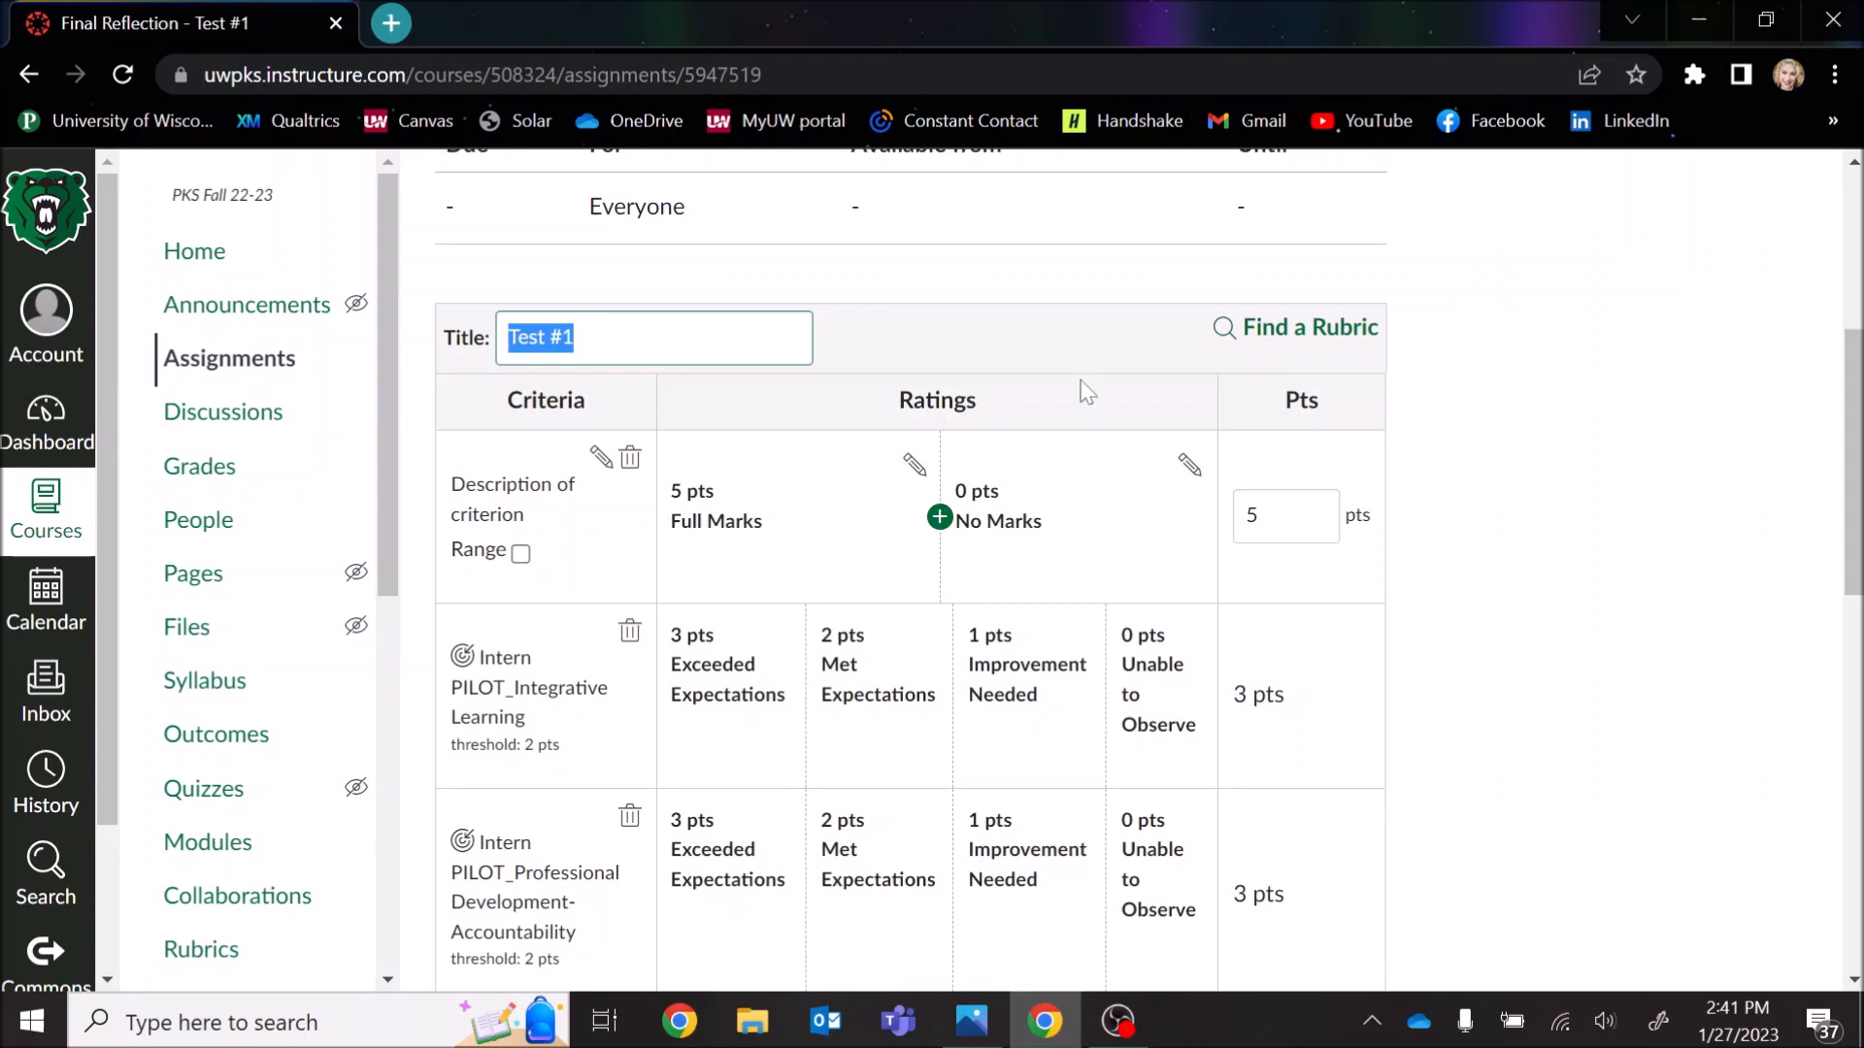
scroll(1086, 392, "down", 10)
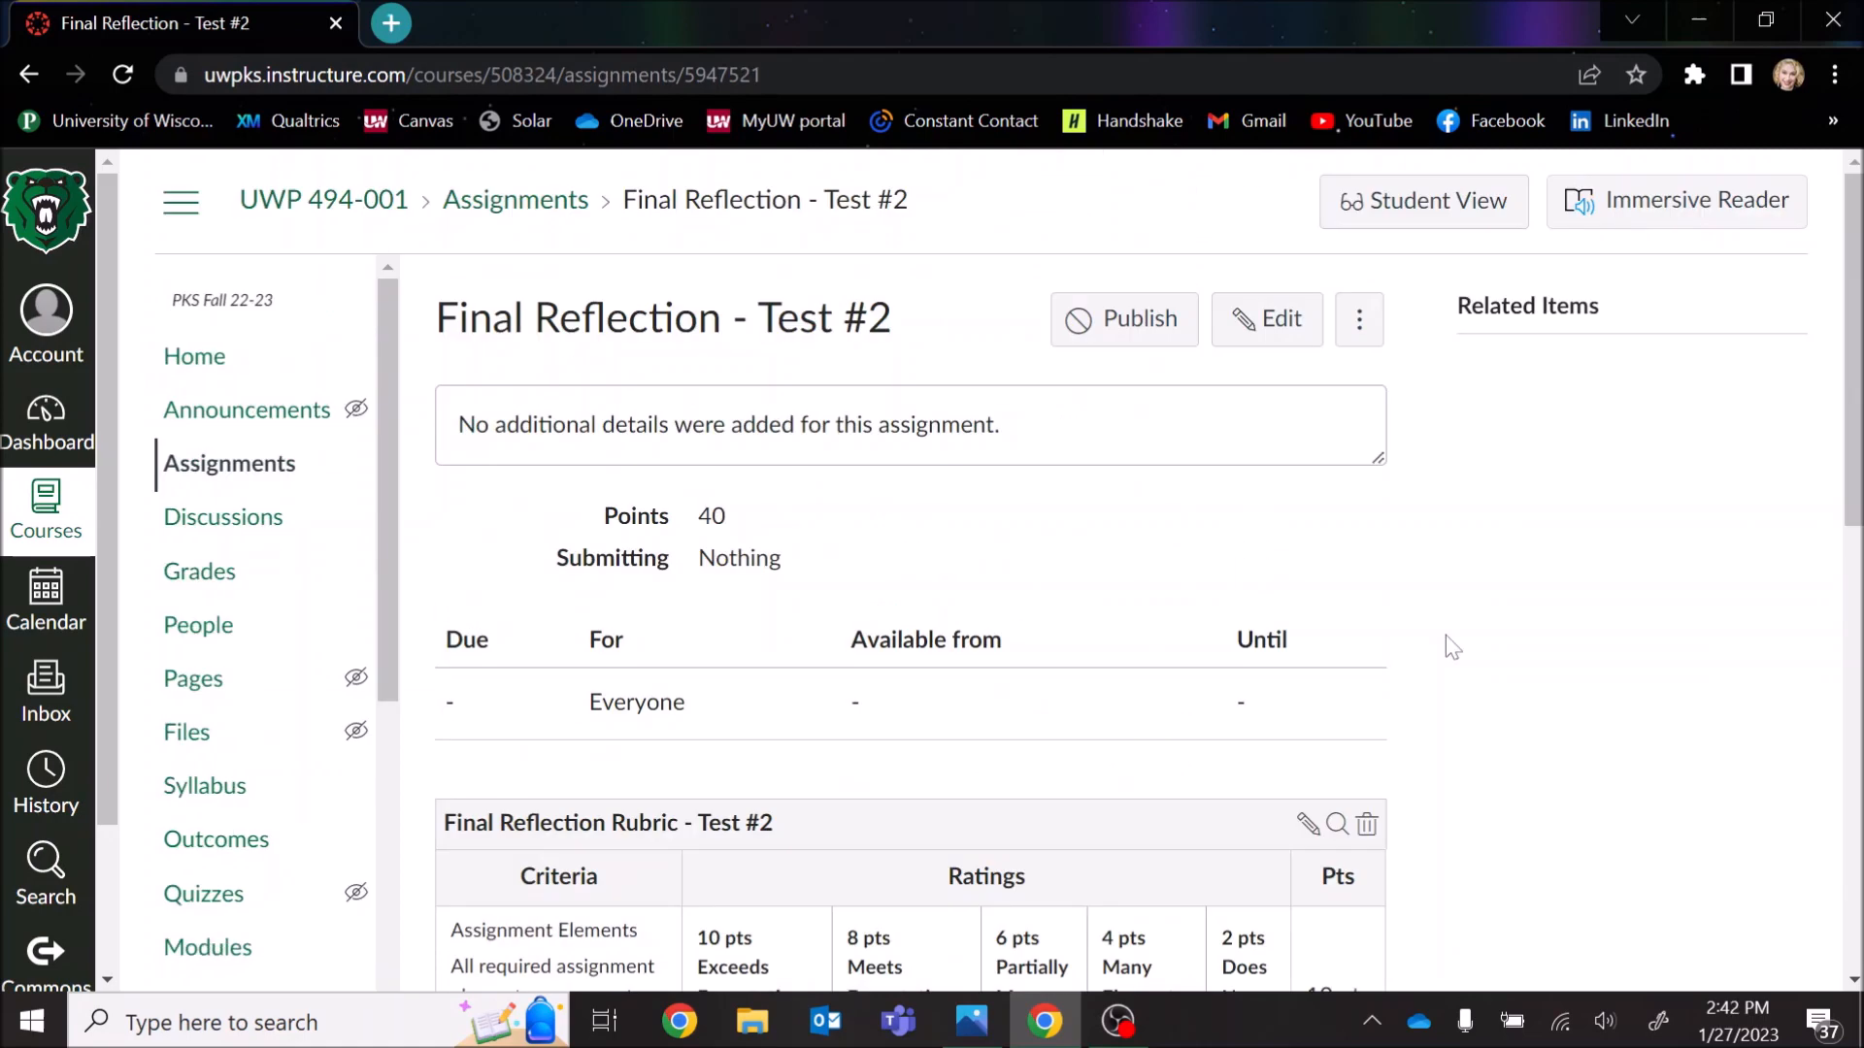
Step: Review the existing criteria of the Final Reflection Rubric - Test #2 and open the rubric for editing
scroll(1452, 647, "down", 1)
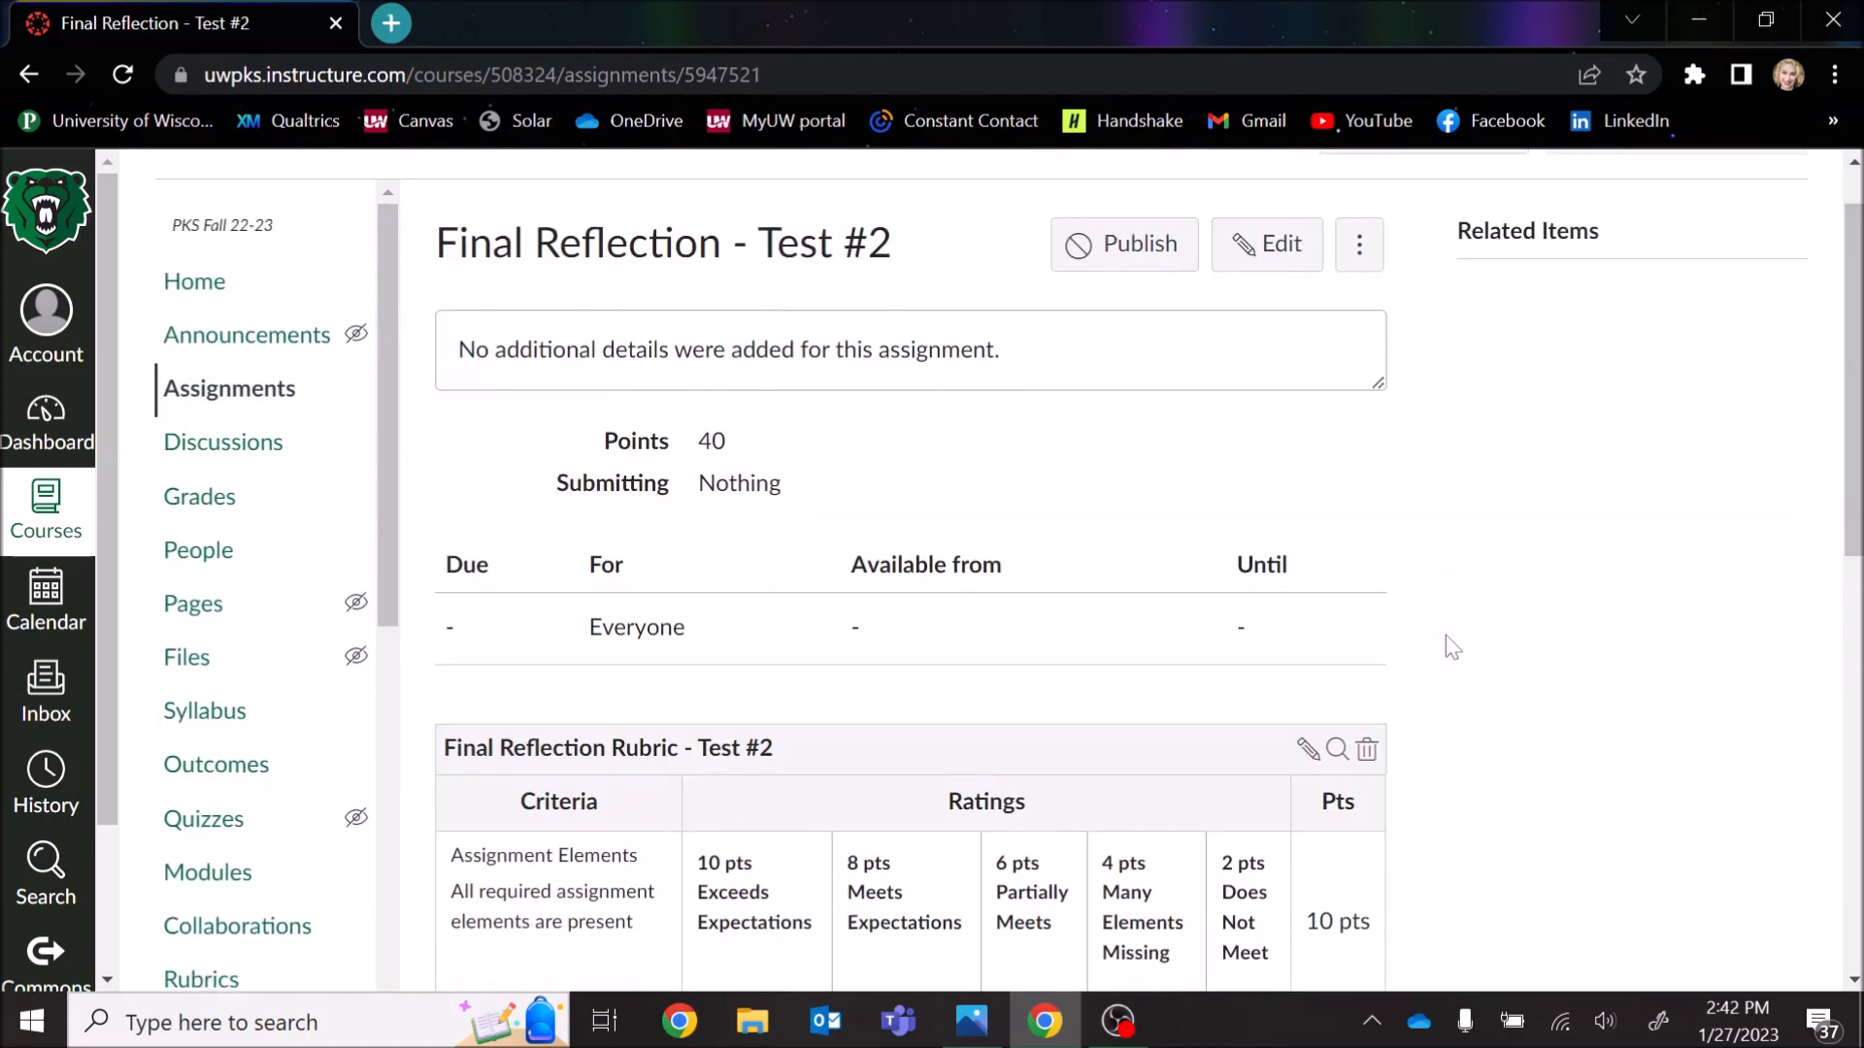
scroll(1452, 647, "down", 2)
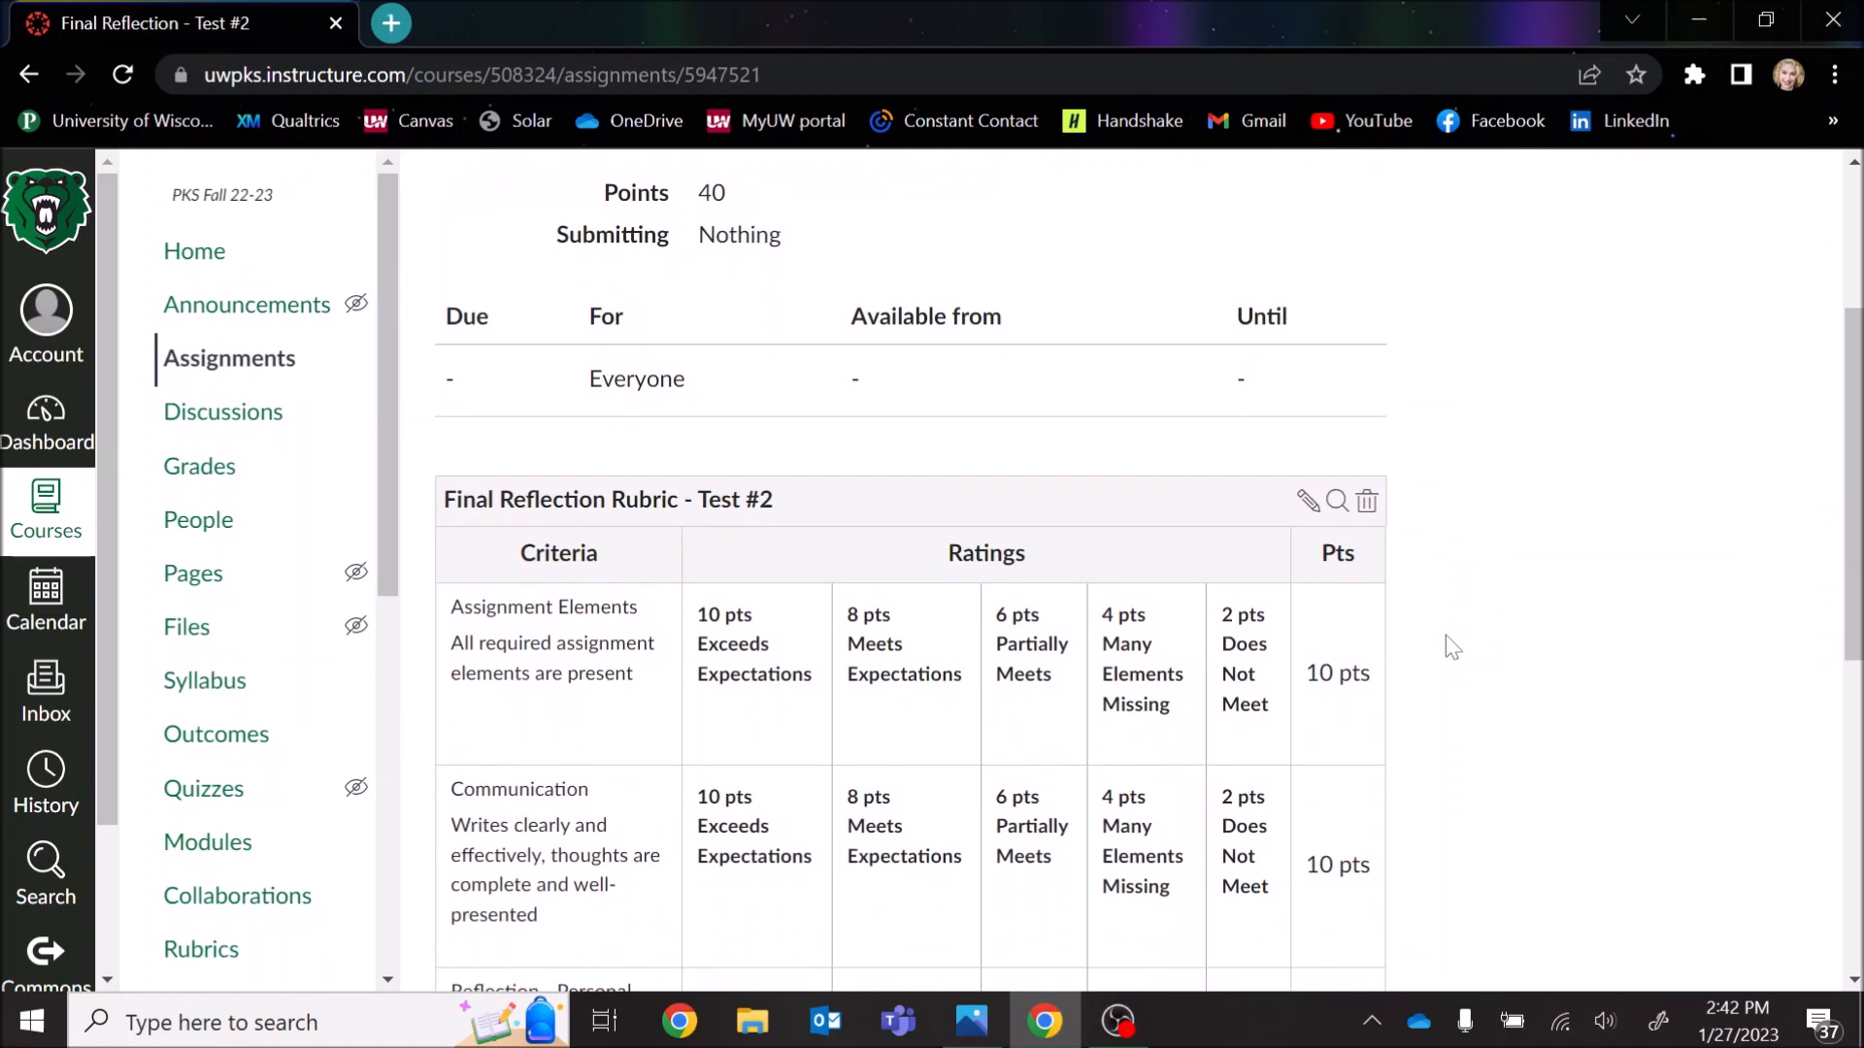
scroll(1494, 646, "down", 3)
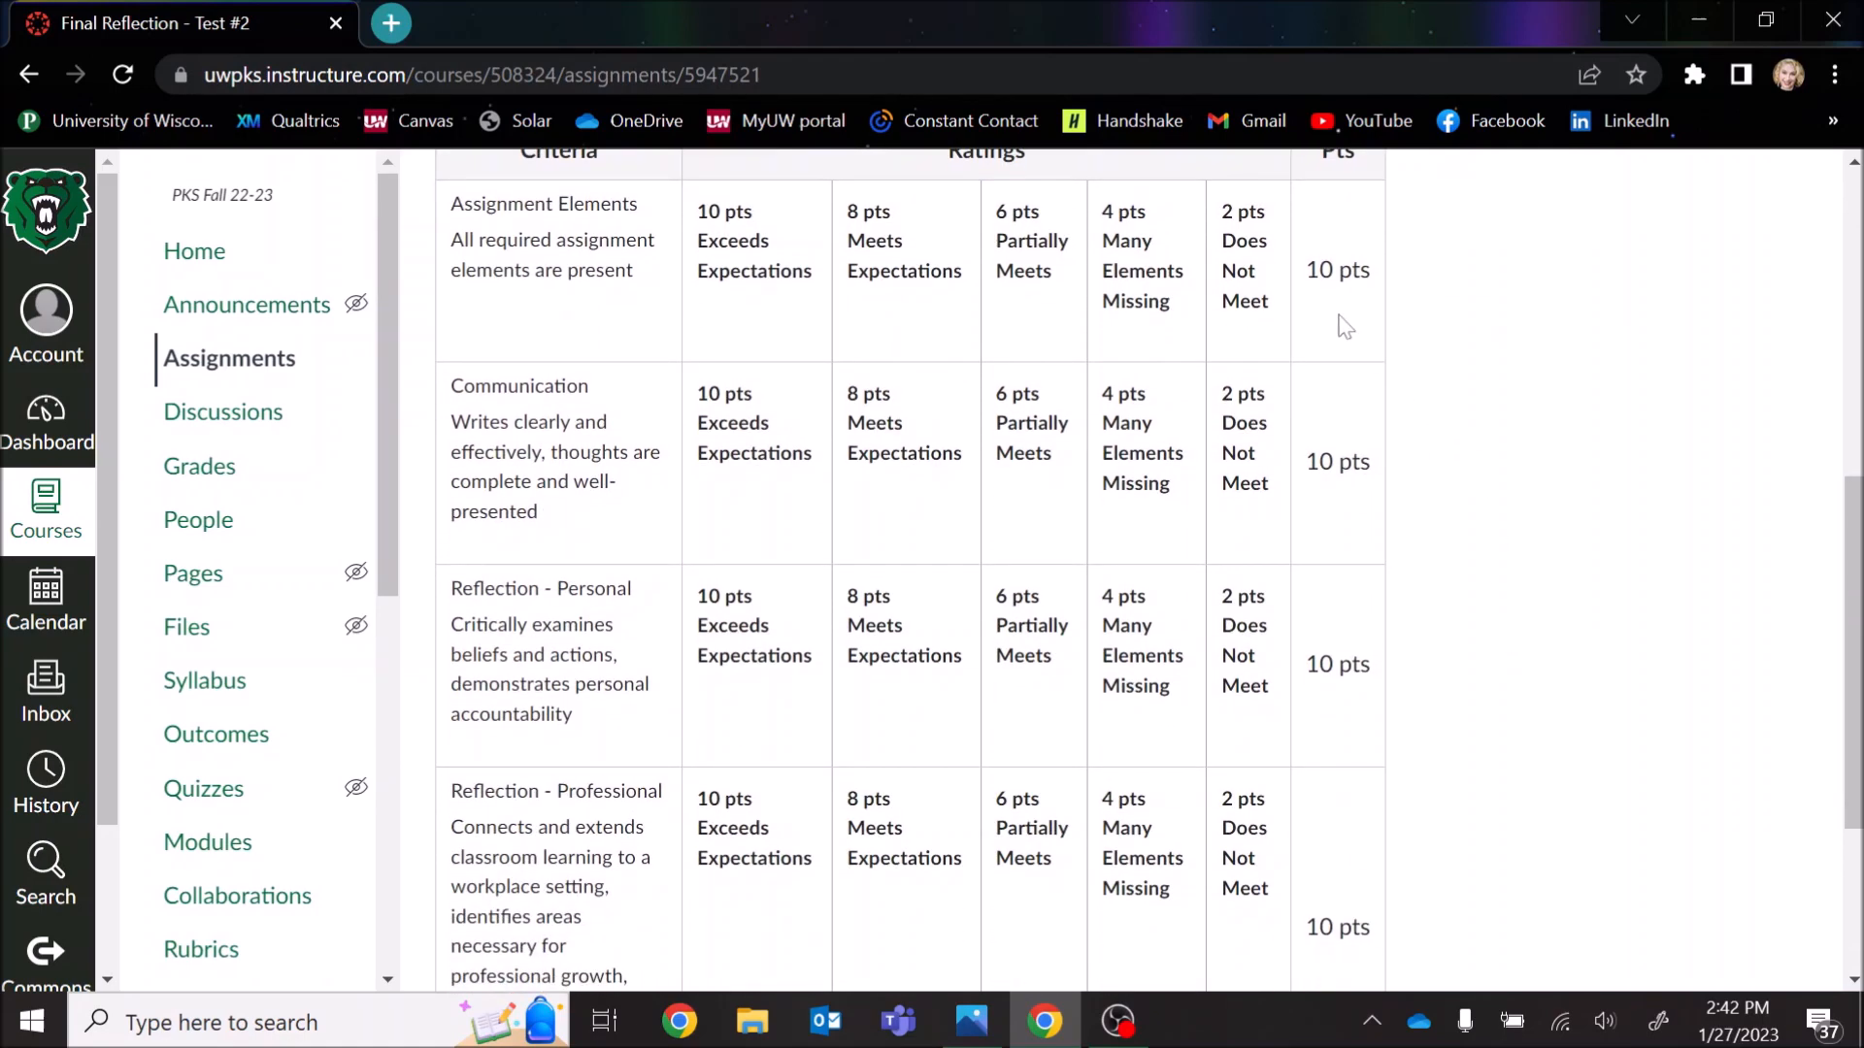
scroll(1359, 971, "down", 1)
scroll(1359, 971, "down", 1)
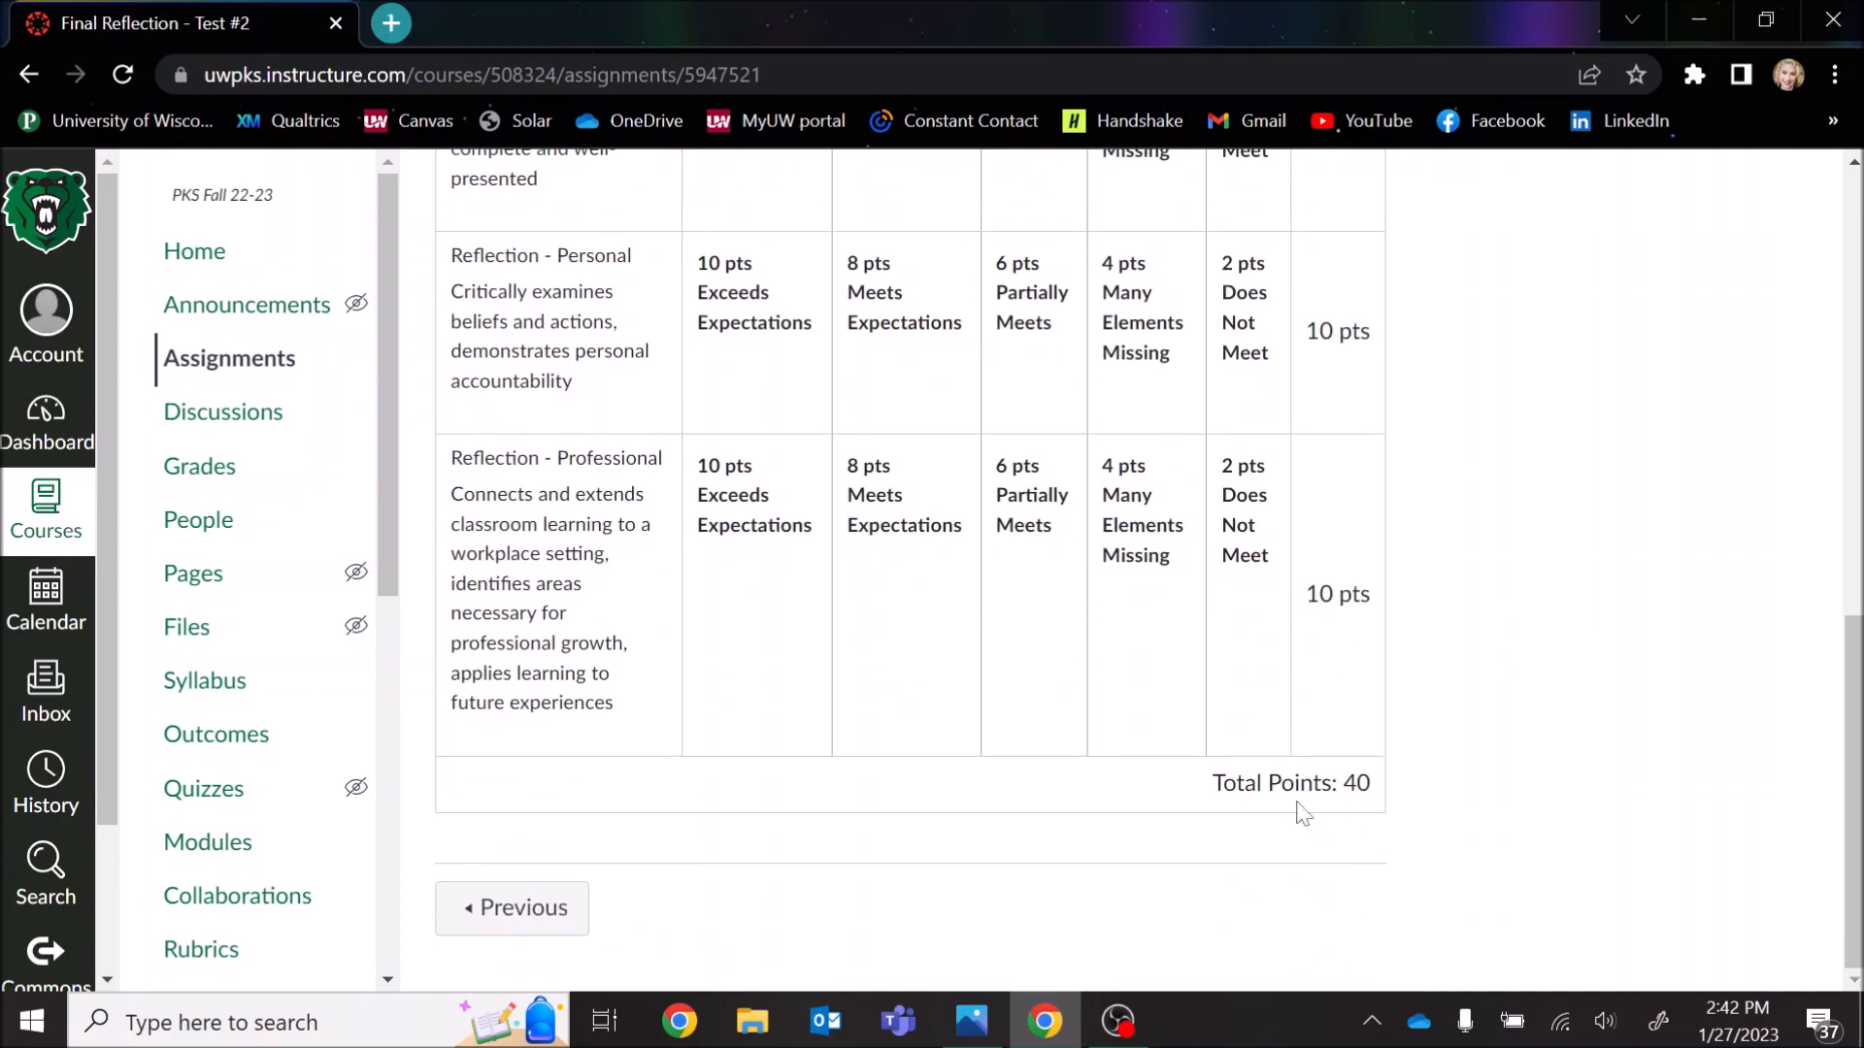
scroll(1301, 811, "up", 5)
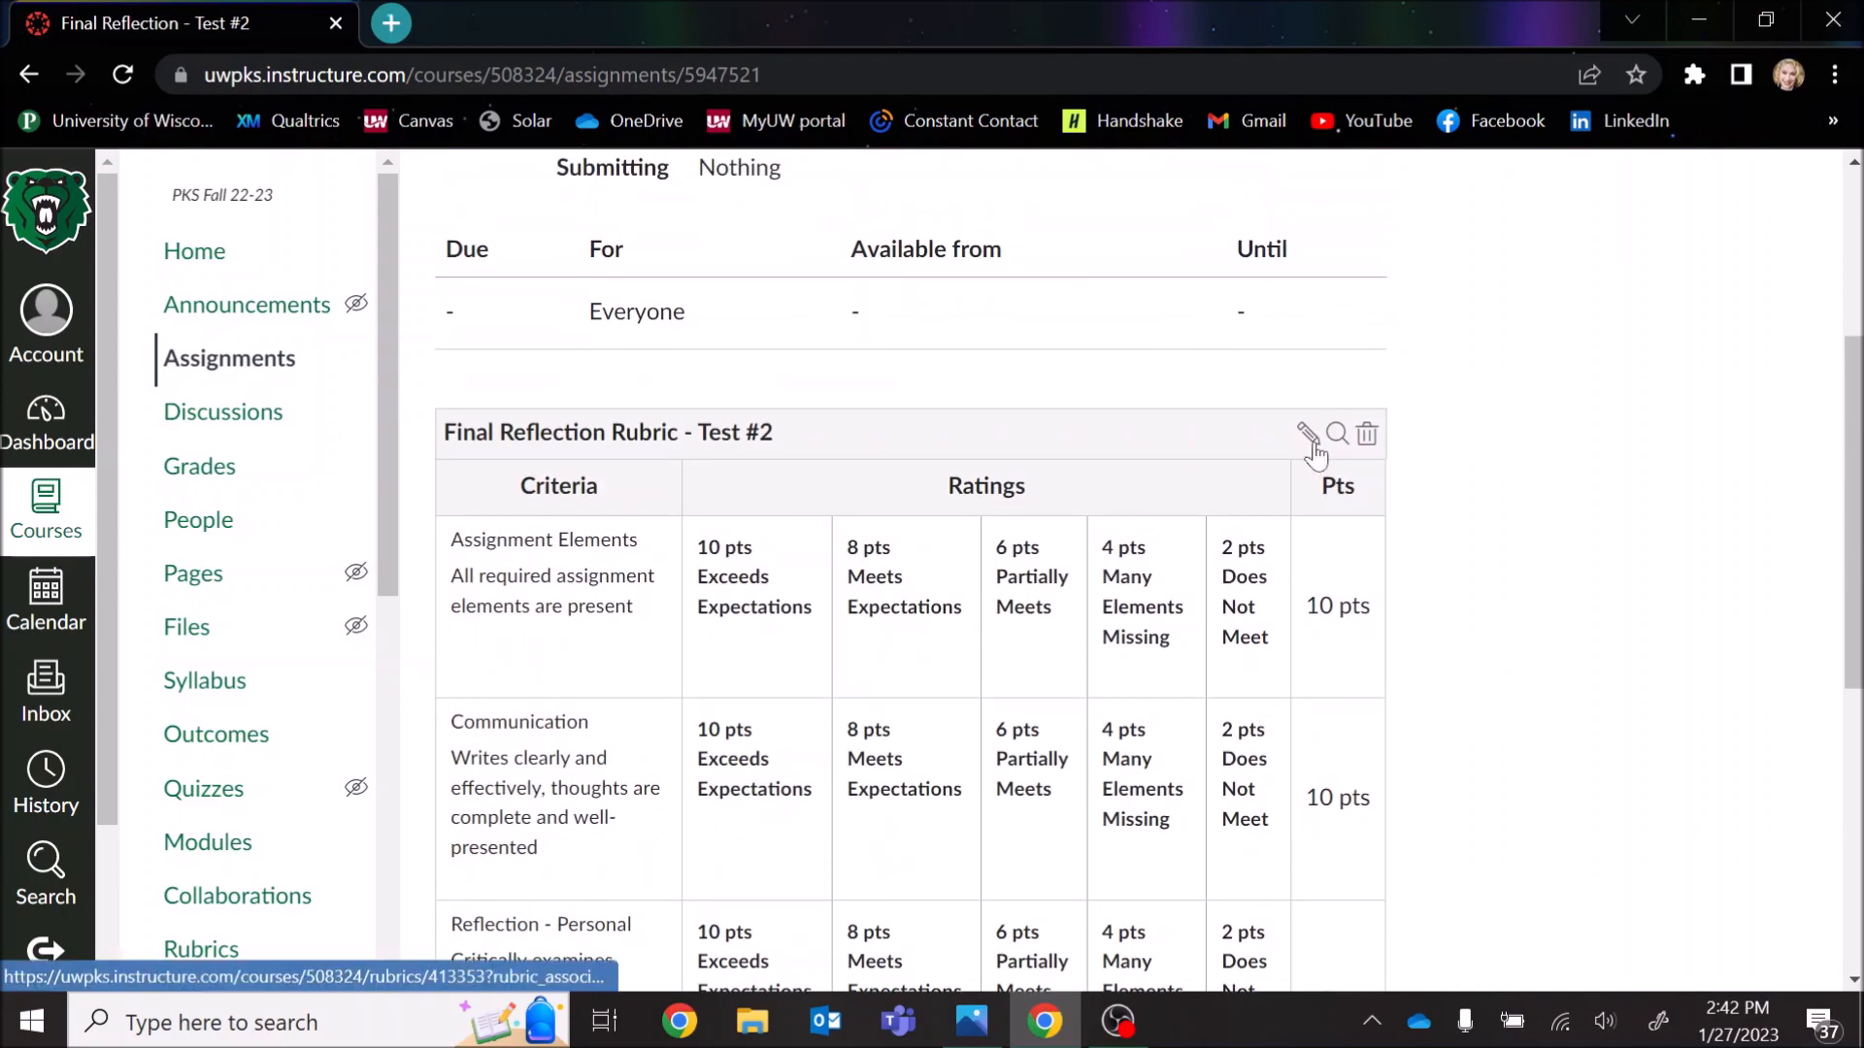
left_click(1307, 434)
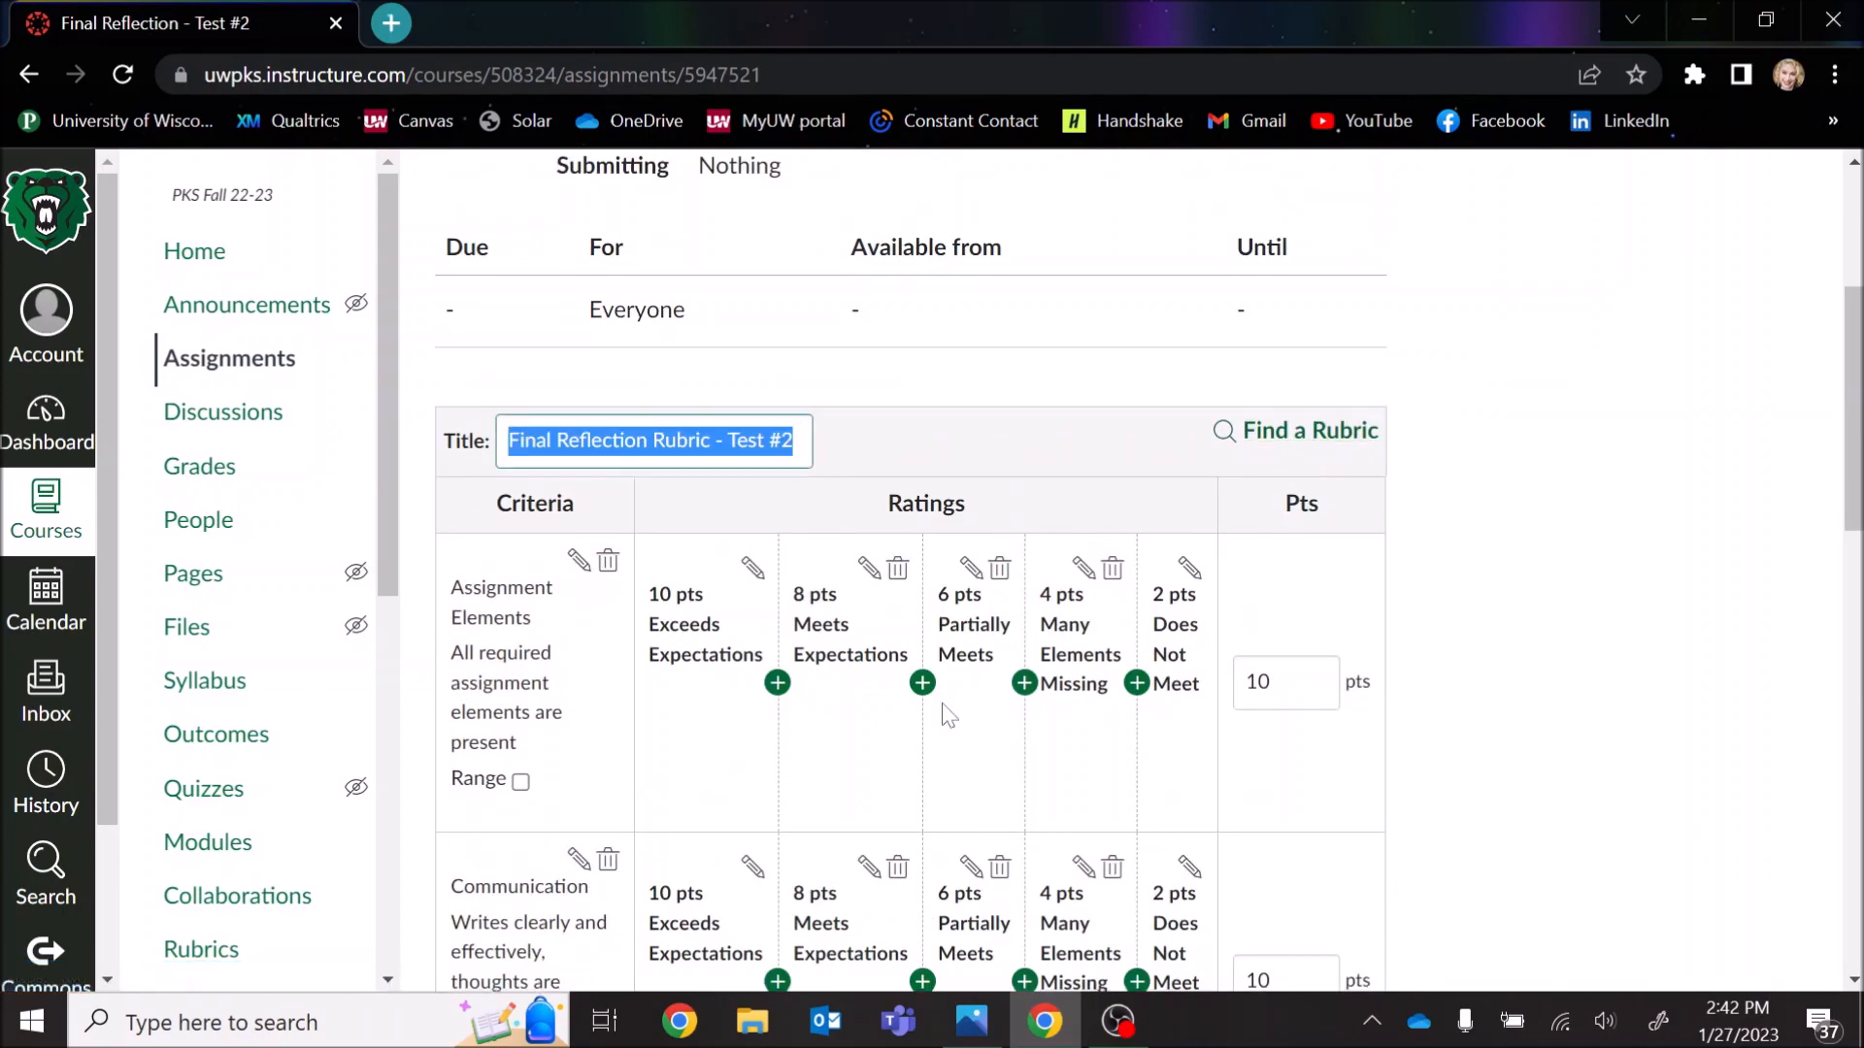
Step: Import the Intern PILOT_Integrative Learning outcome into the Test #2 rubric as a non-scoring criterion
scroll(939, 706, "down", 9)
scroll(950, 715, "down", 5)
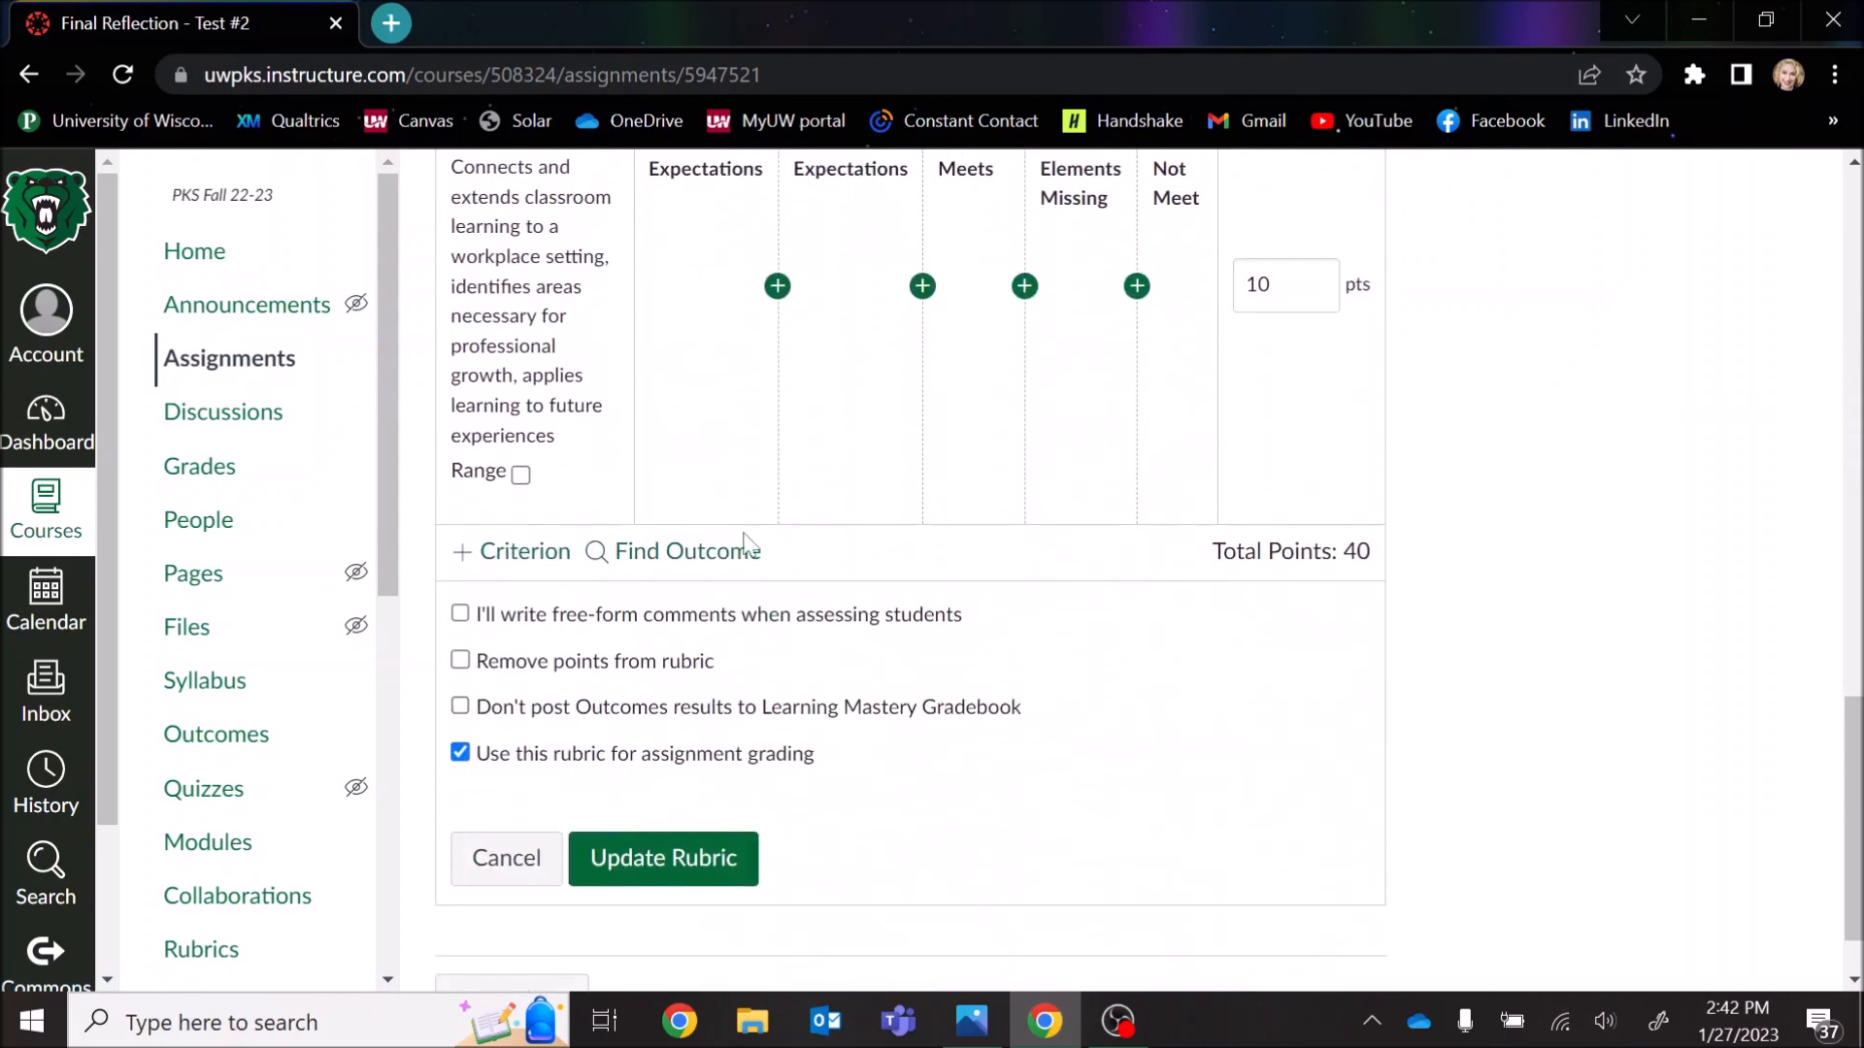
left_click(716, 549)
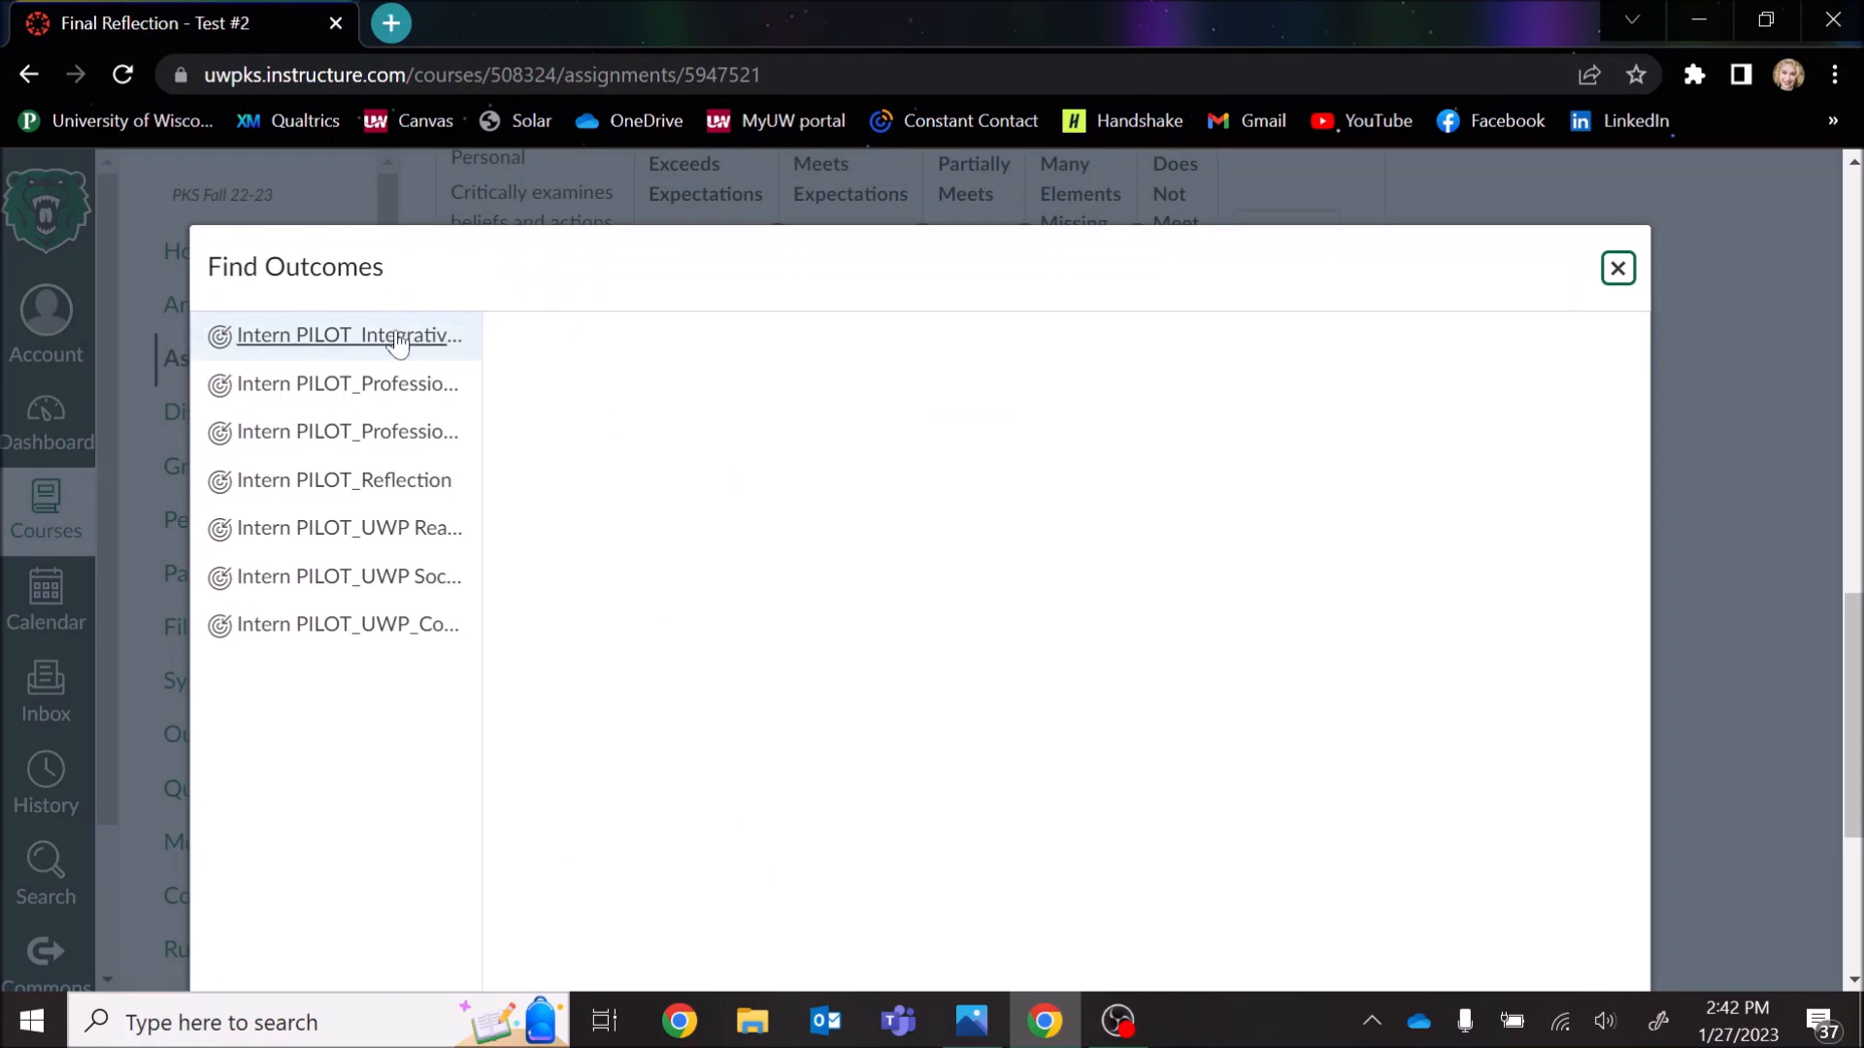
left_click(400, 342)
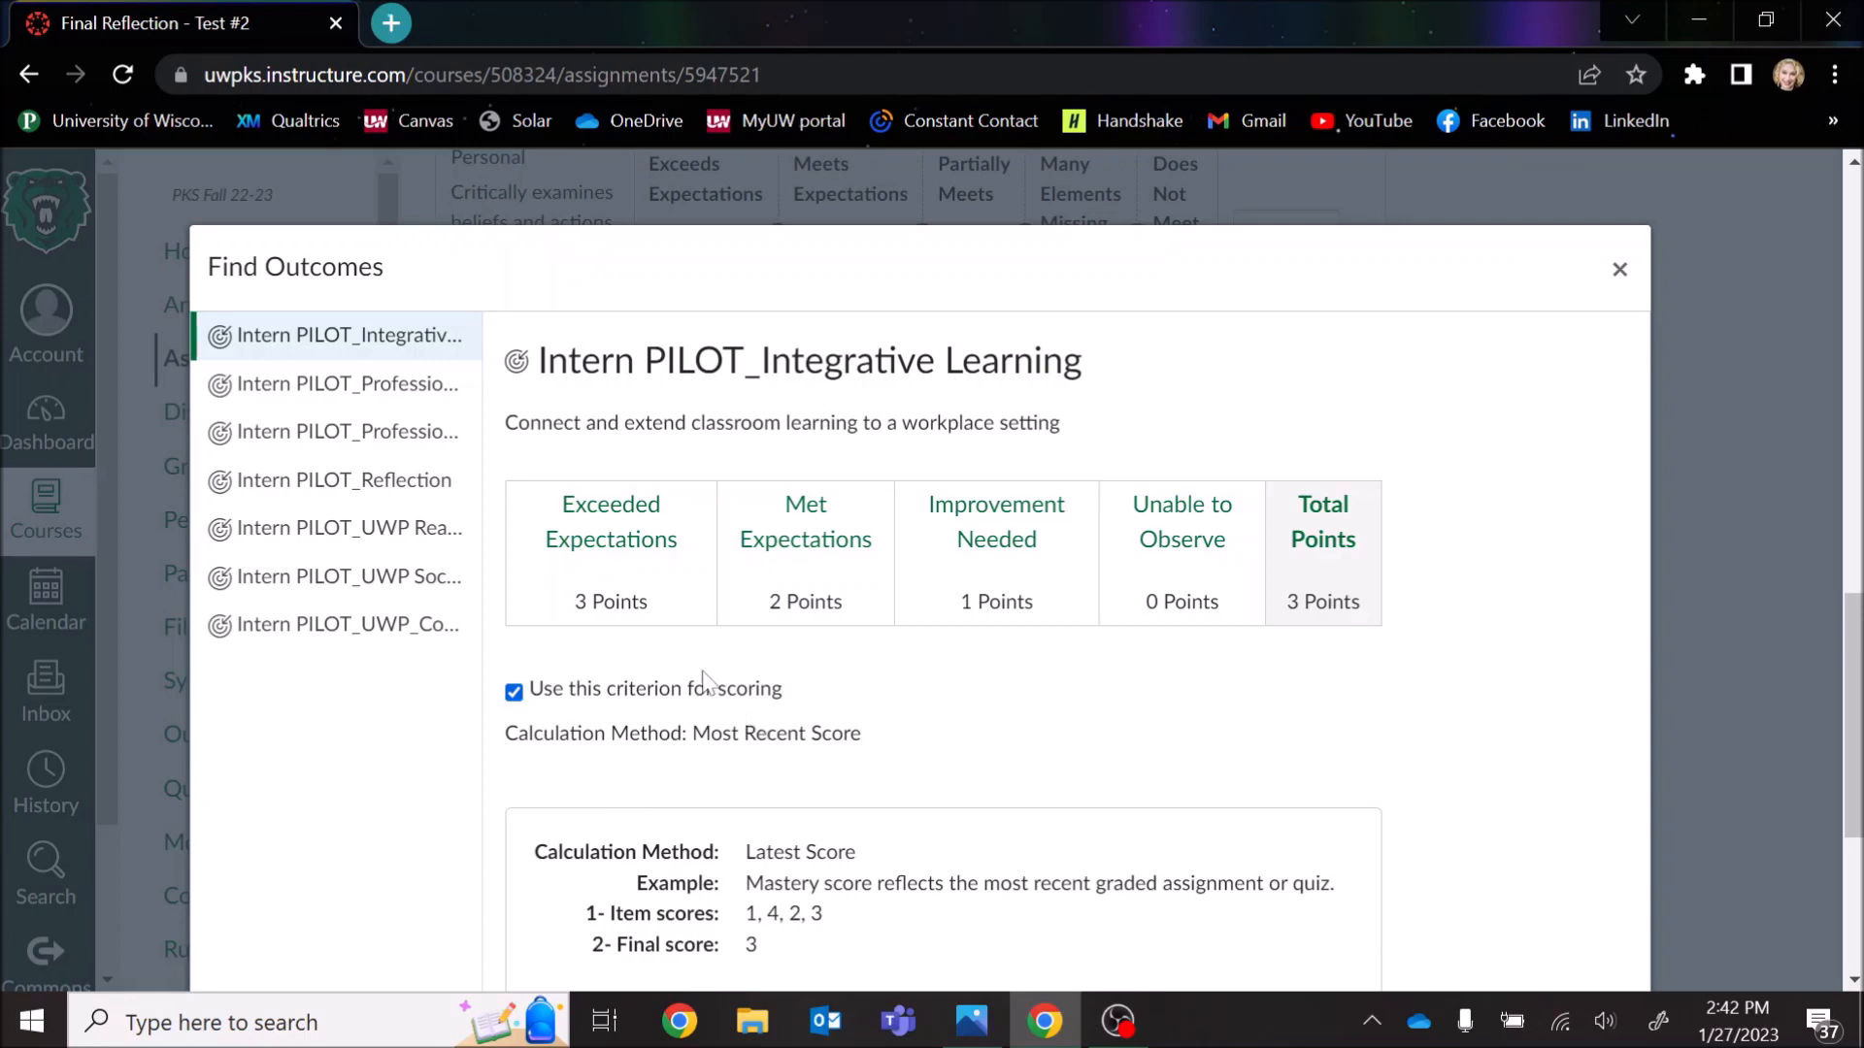
left_click(513, 693)
scroll(1508, 750, "down", 4)
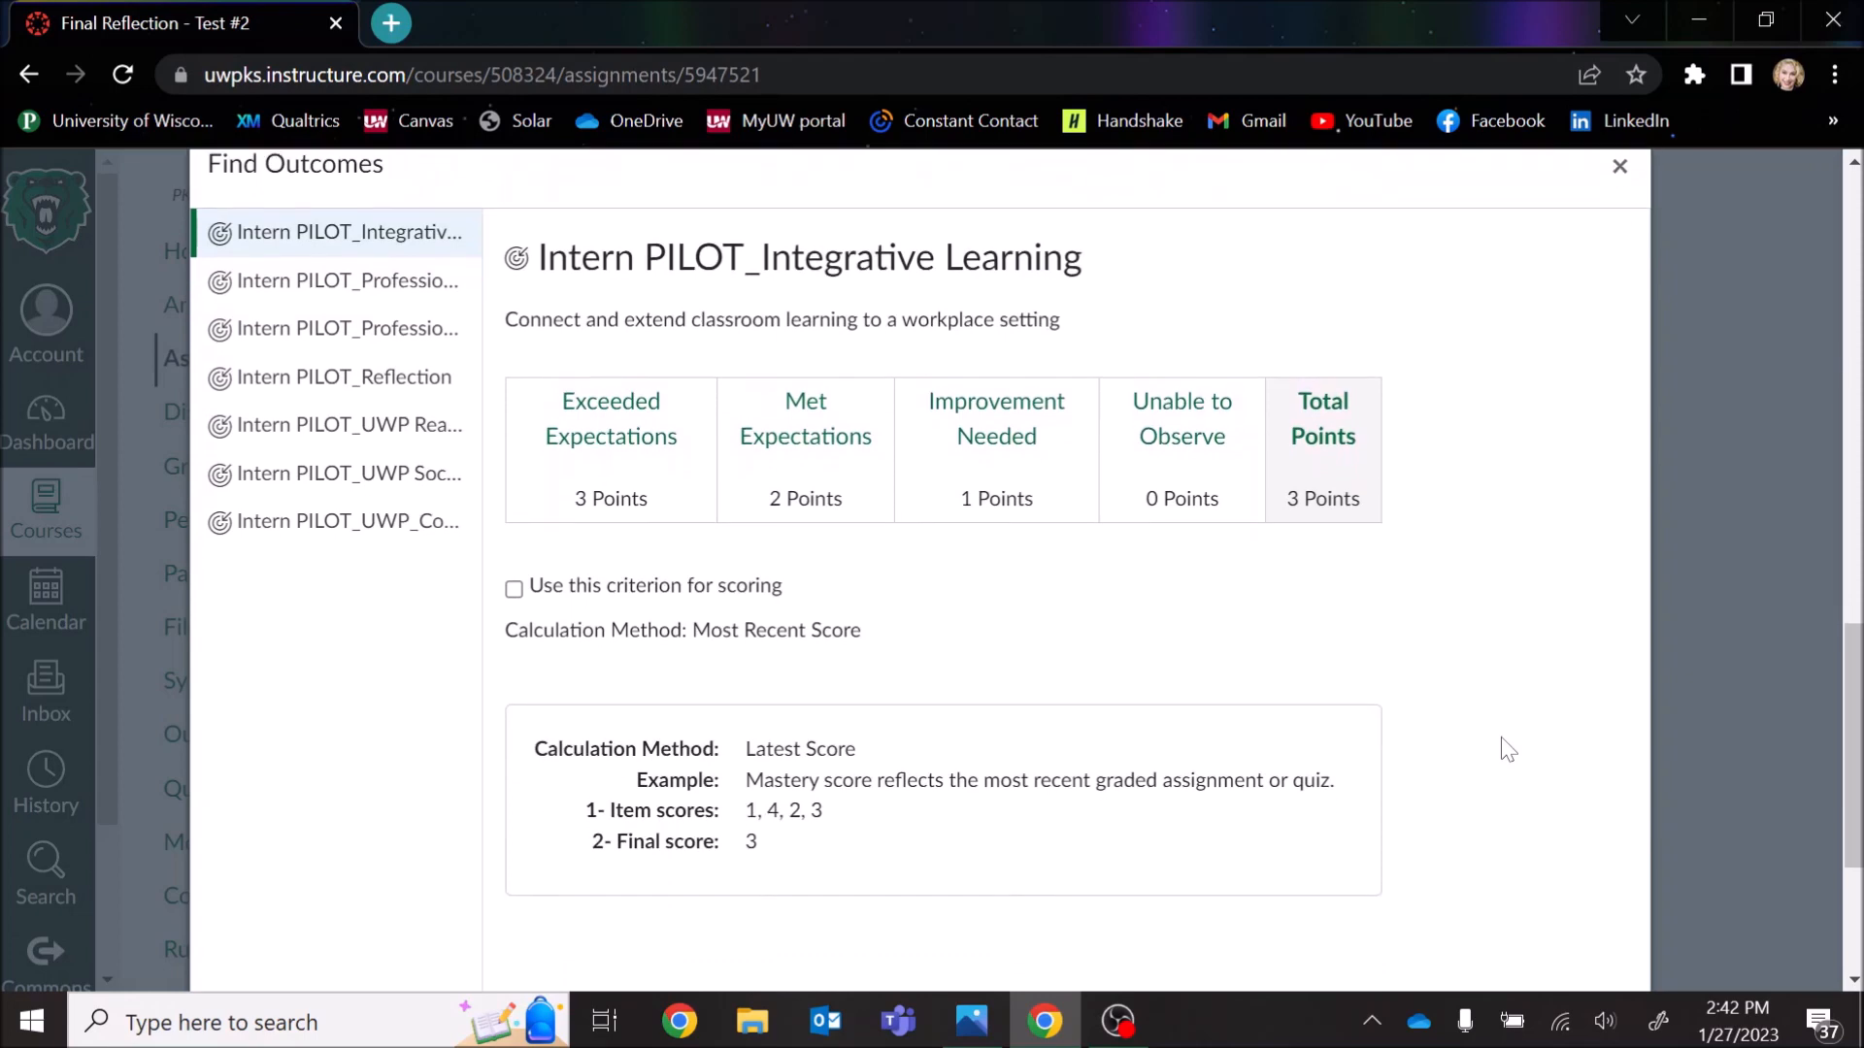
left_click(1594, 929)
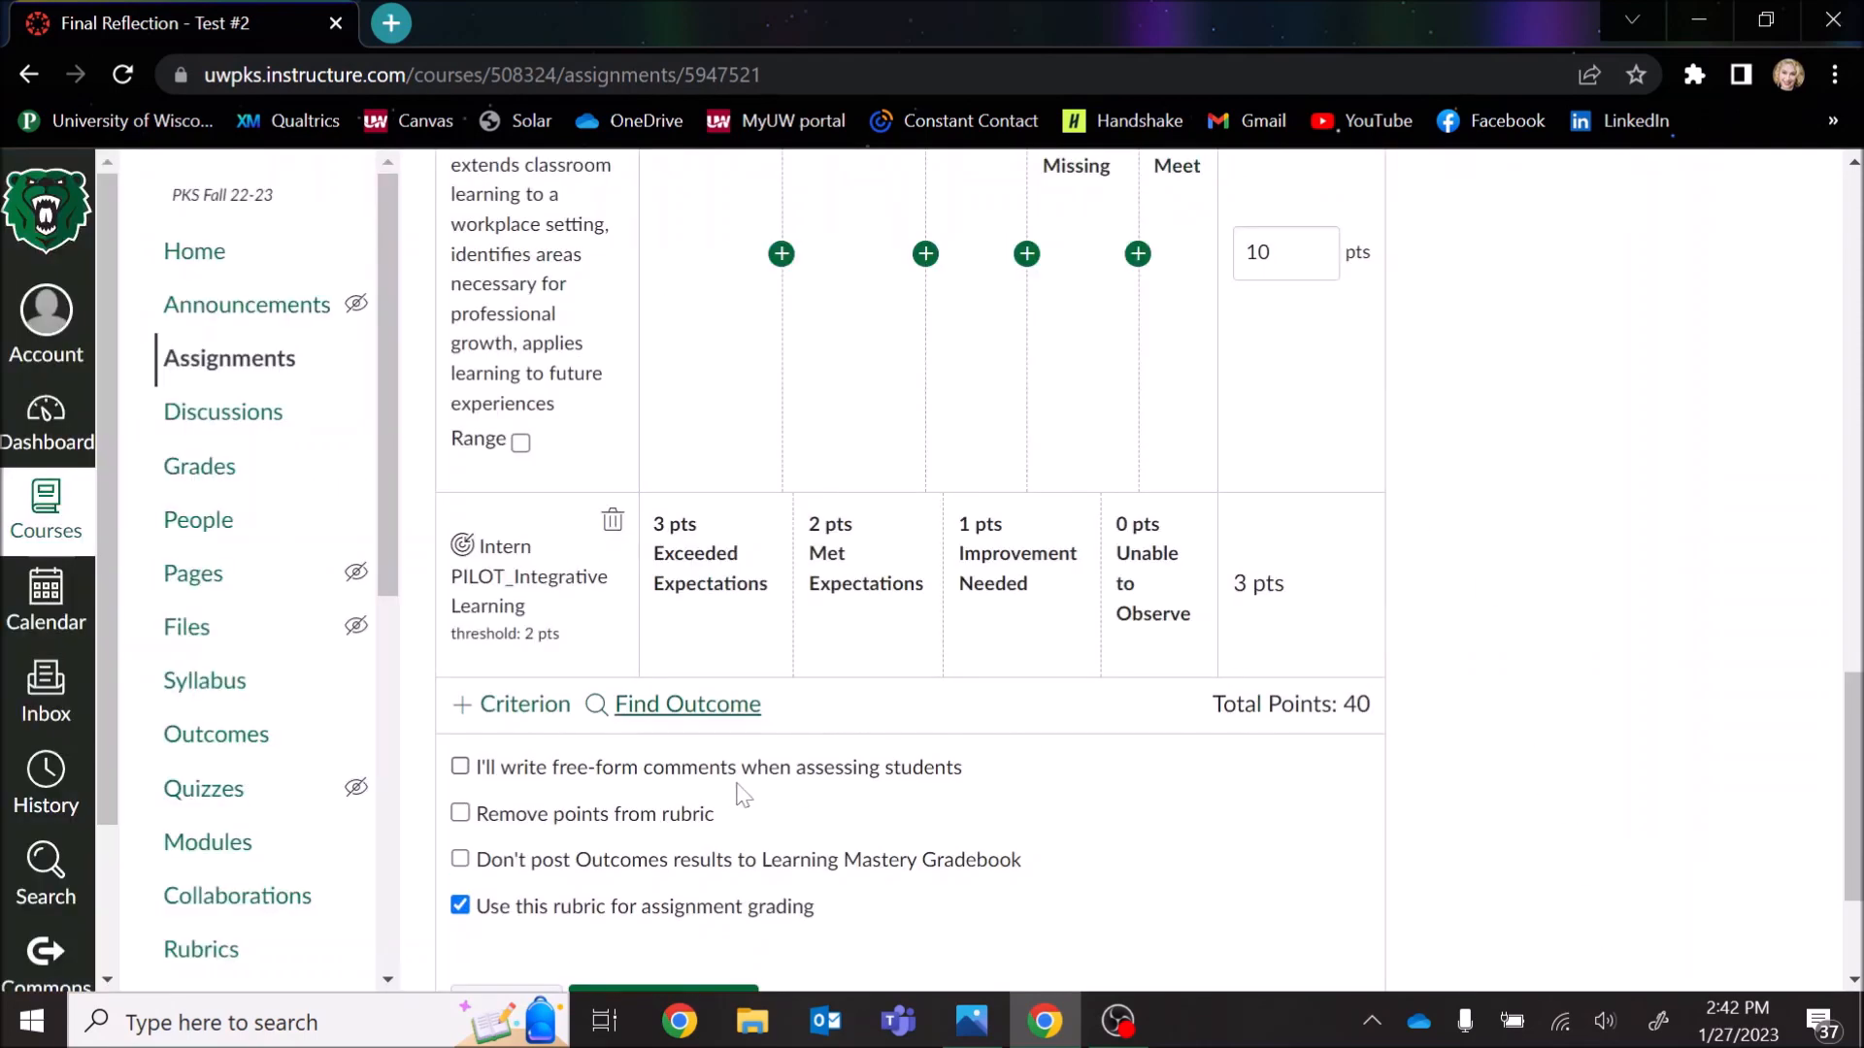
Step: Import the Intern PILOT_Professional Development-Accountability and Professional Development-Growth outcomes into the Test #2 rubric as non-scoring criteria
left_click(723, 705)
left_click(351, 687)
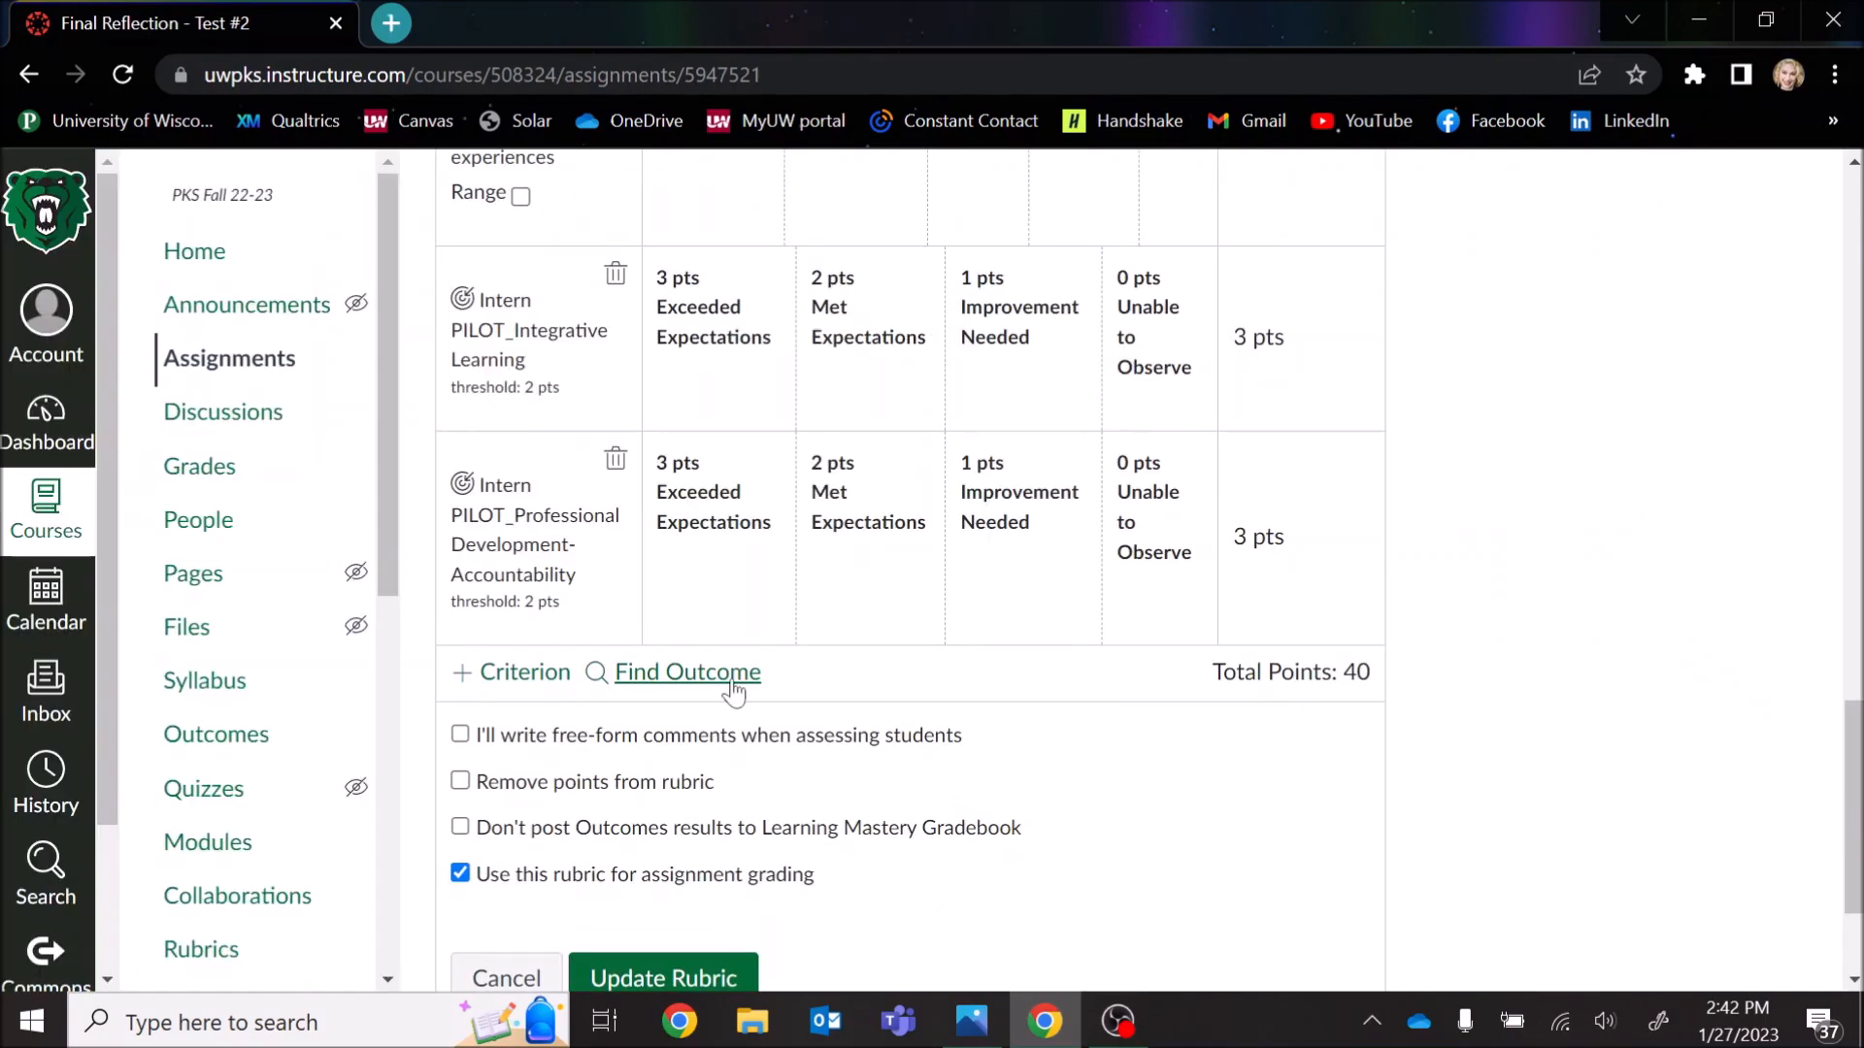
left_click(733, 681)
left_click(358, 358)
left_click(514, 618)
left_click(1595, 929)
Step: Import the Intern PILOT_Reflection outcome into the Test #2 rubric as a non-scoring criterion
left_click(733, 613)
left_click(354, 404)
left_click(513, 649)
left_click(1594, 929)
Step: Import the Intern PILOT_UWP_Communication outcome into the Test #2 rubric as a non-scoring criterion
left_click(729, 517)
left_click(439, 562)
left_click(515, 678)
scroll(543, 684, "down", 3)
left_click(1615, 956)
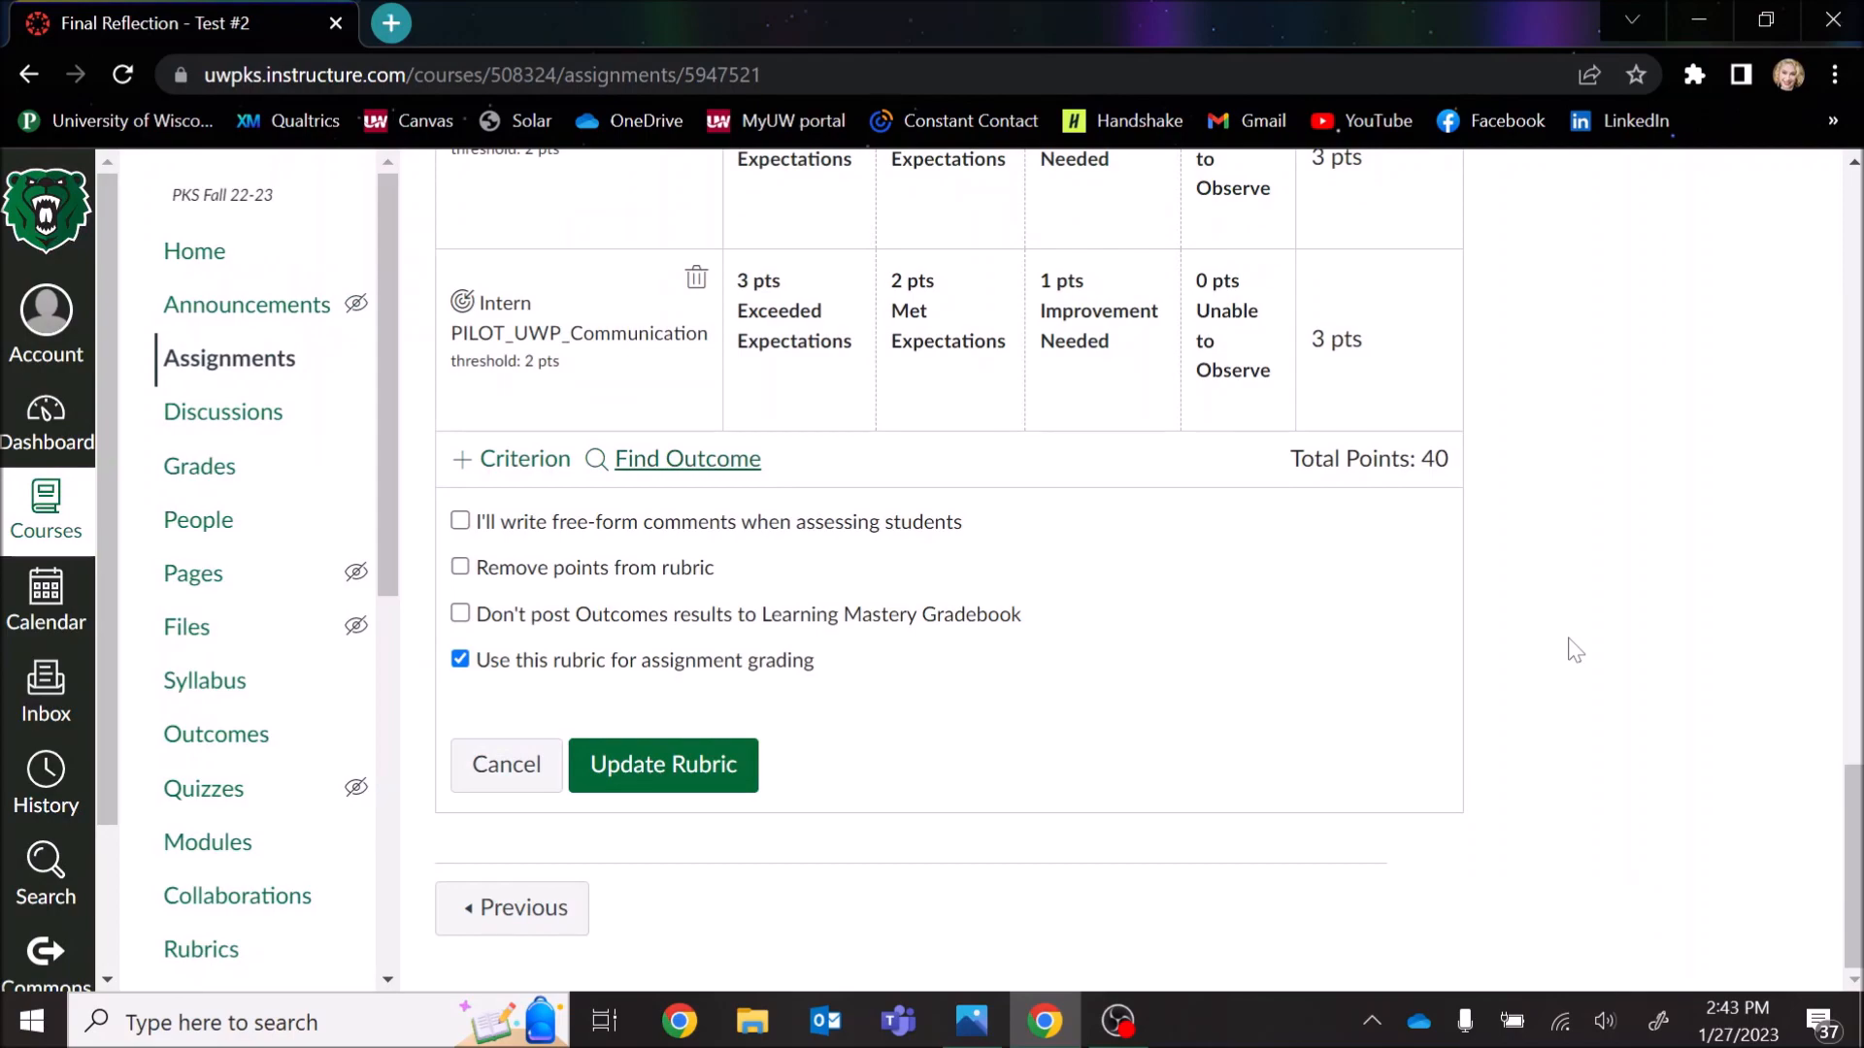
Step: Review the original criteria and imported outcomes in the Test #2 rubric, and save the updated rubric
scroll(1569, 643, "up", 10)
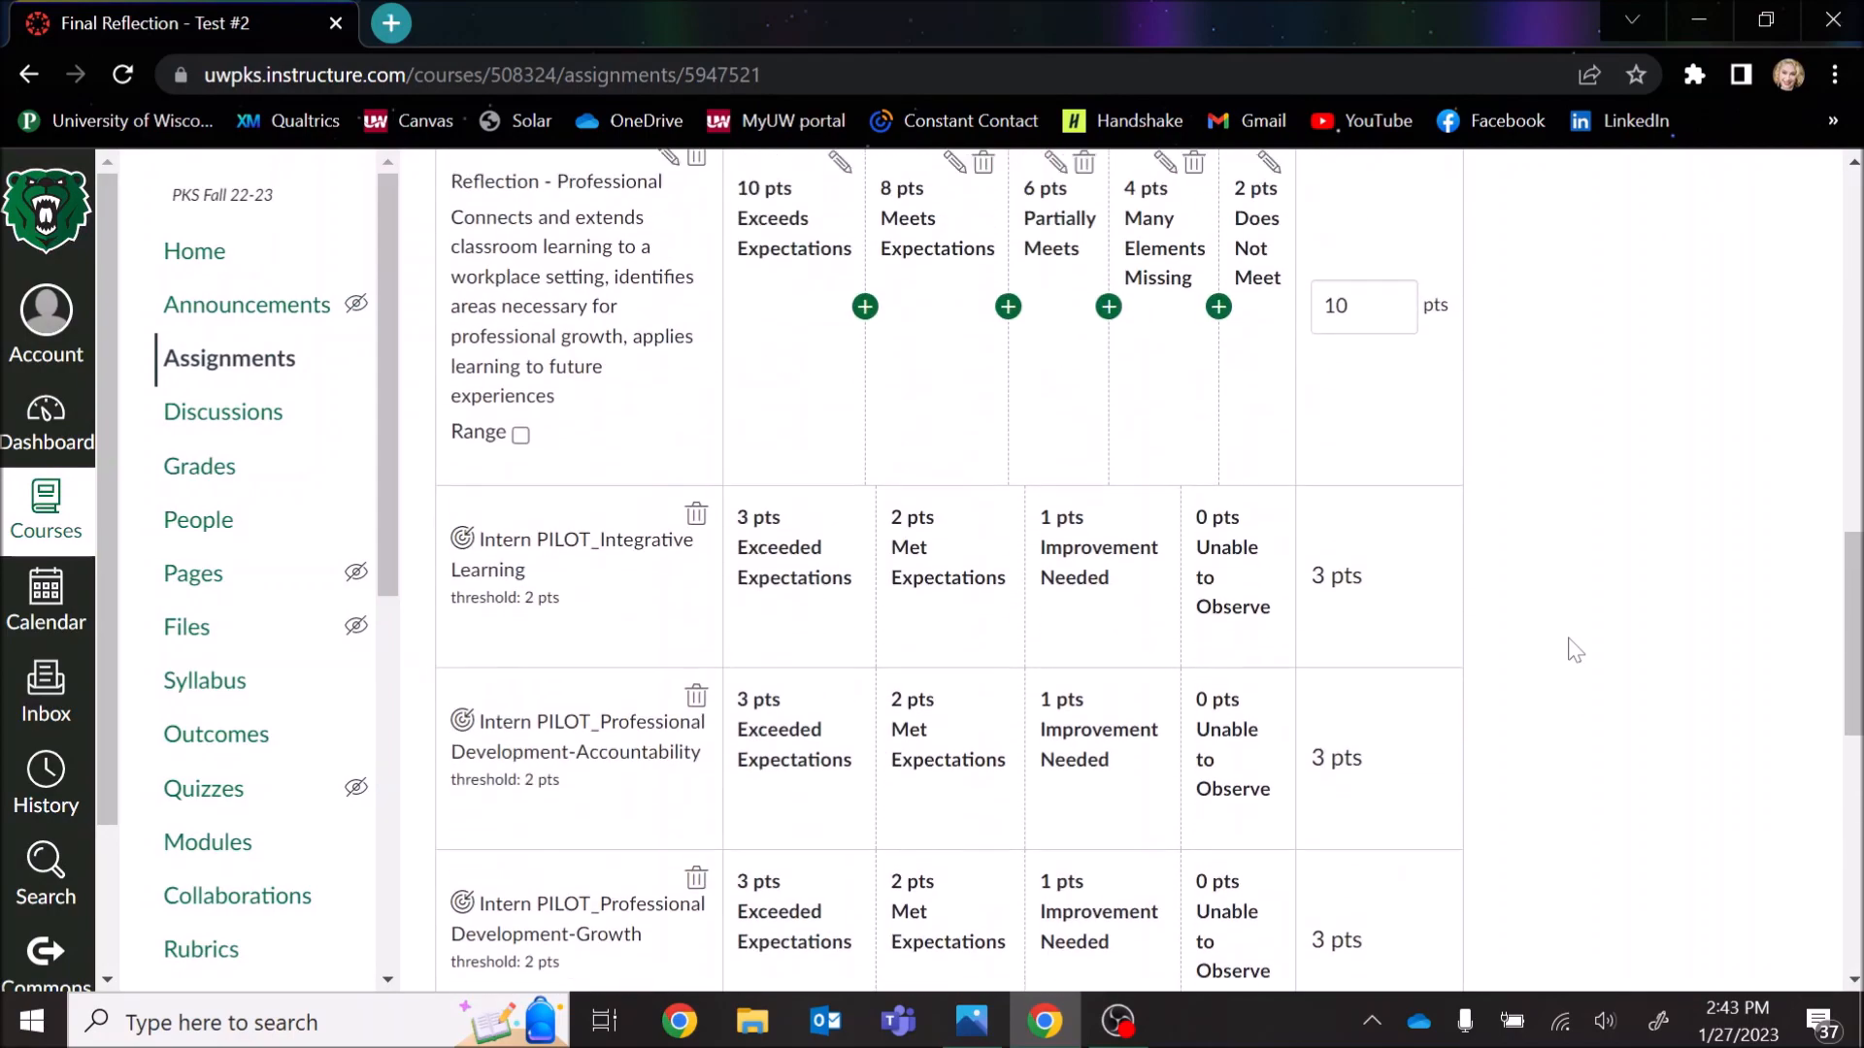
scroll(1575, 651, "up", 13)
scroll(1574, 650, "down", 8)
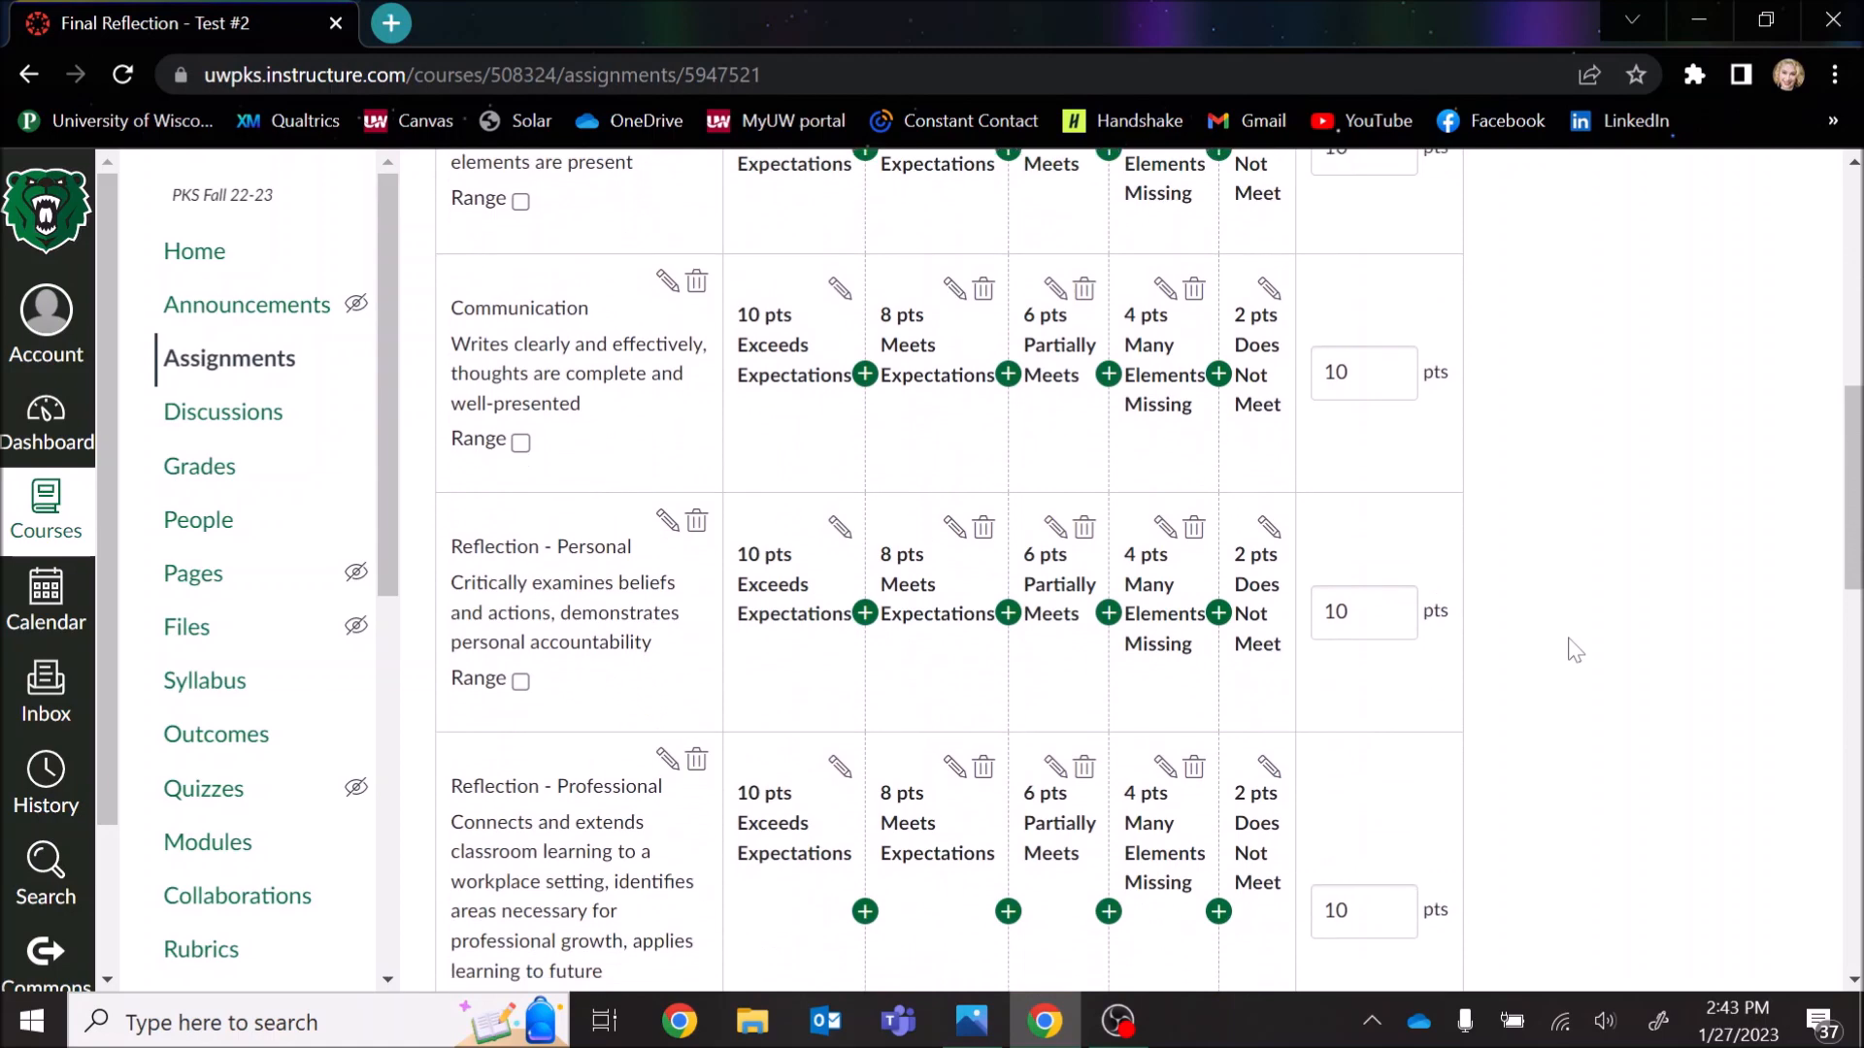
scroll(1574, 651, "down", 12)
scroll(1572, 648, "down", 3)
left_click(632, 847)
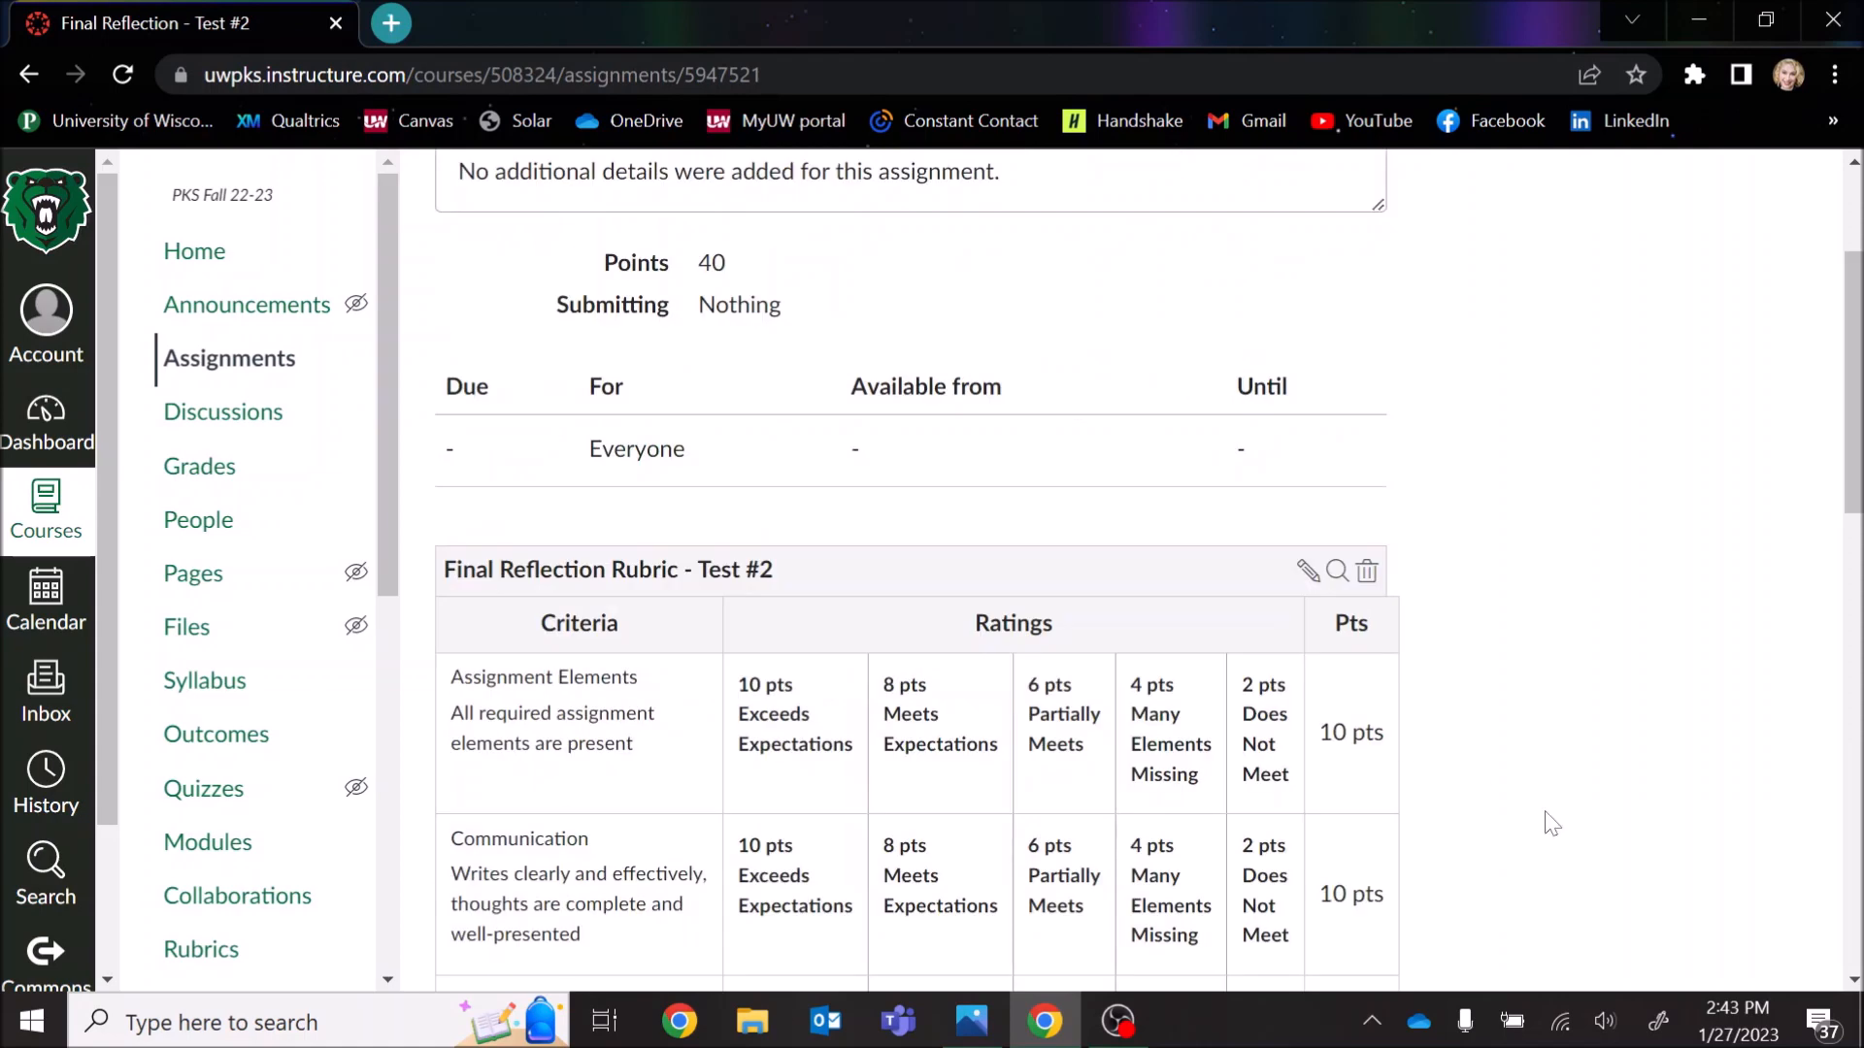
Step: Check the points column of the scored criteria and imported outcomes, plus the total points, in the saved Test #2 rubric
scroll(1551, 823, "down", 5)
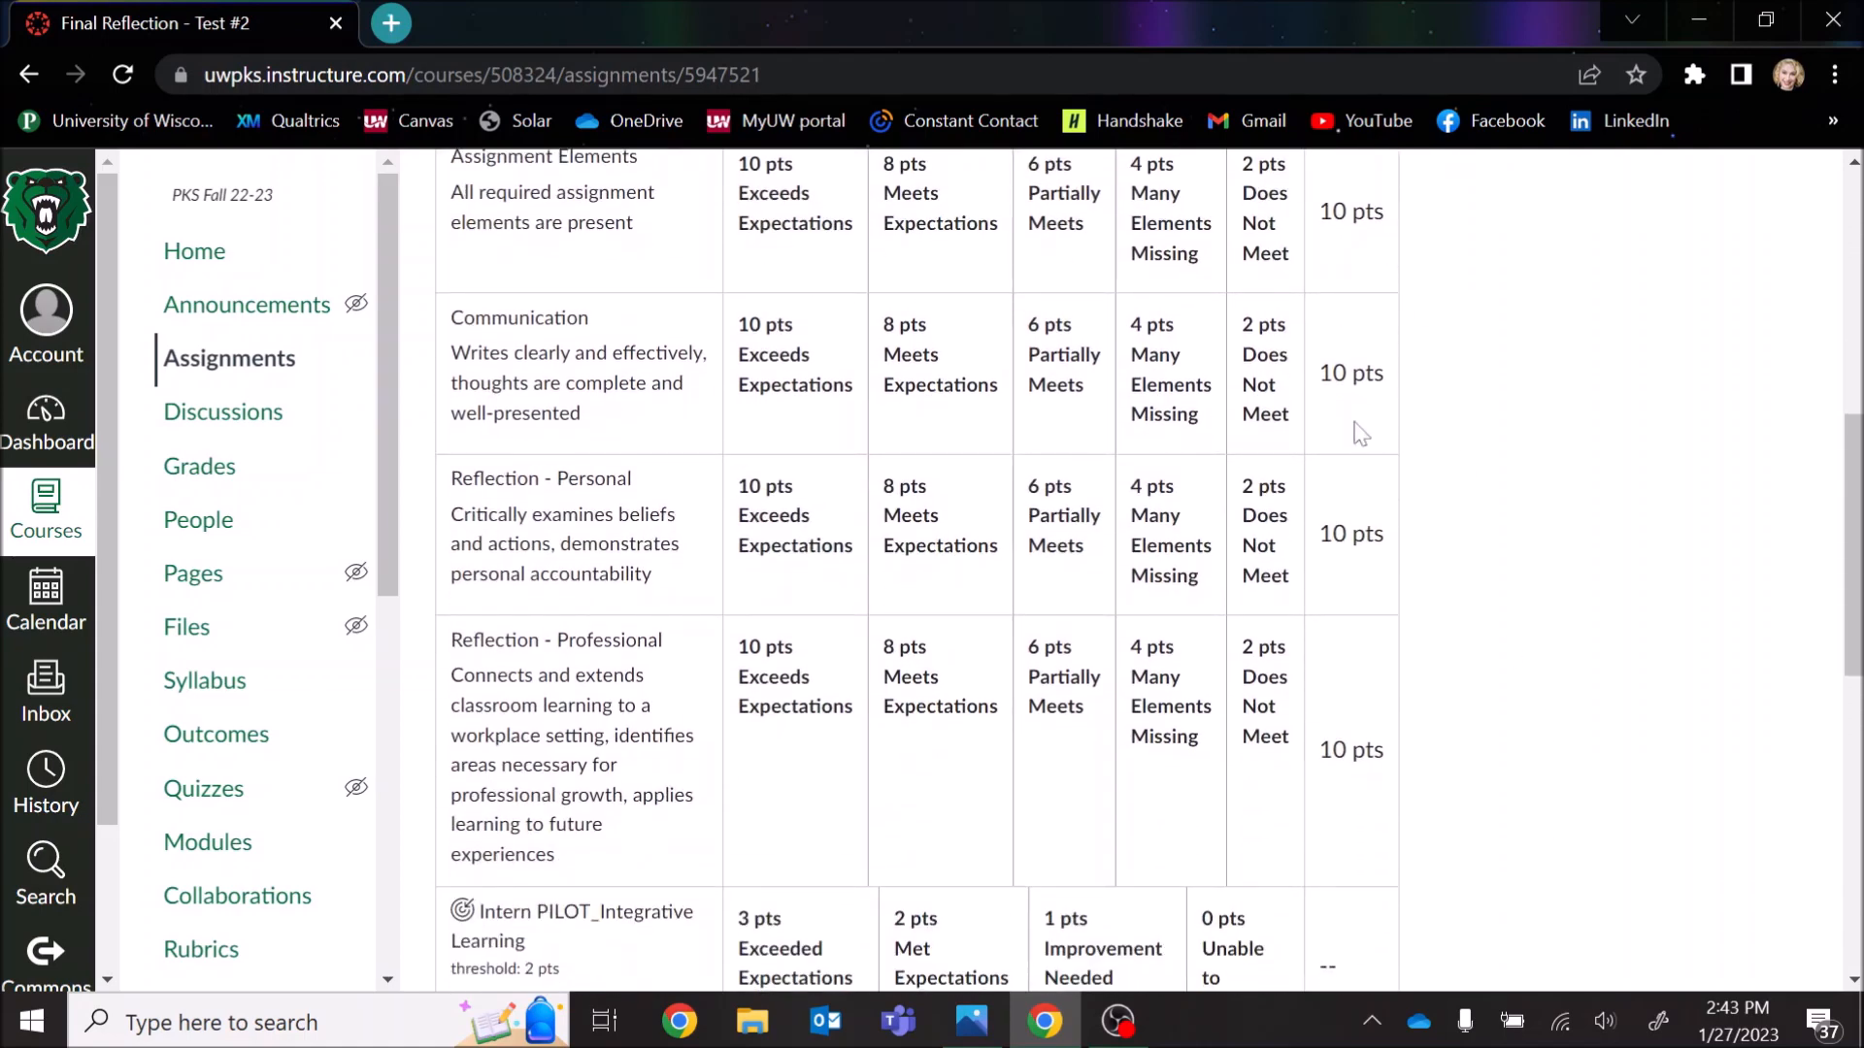
scroll(1364, 769, "down", 4)
scroll(1359, 772, "down", 2)
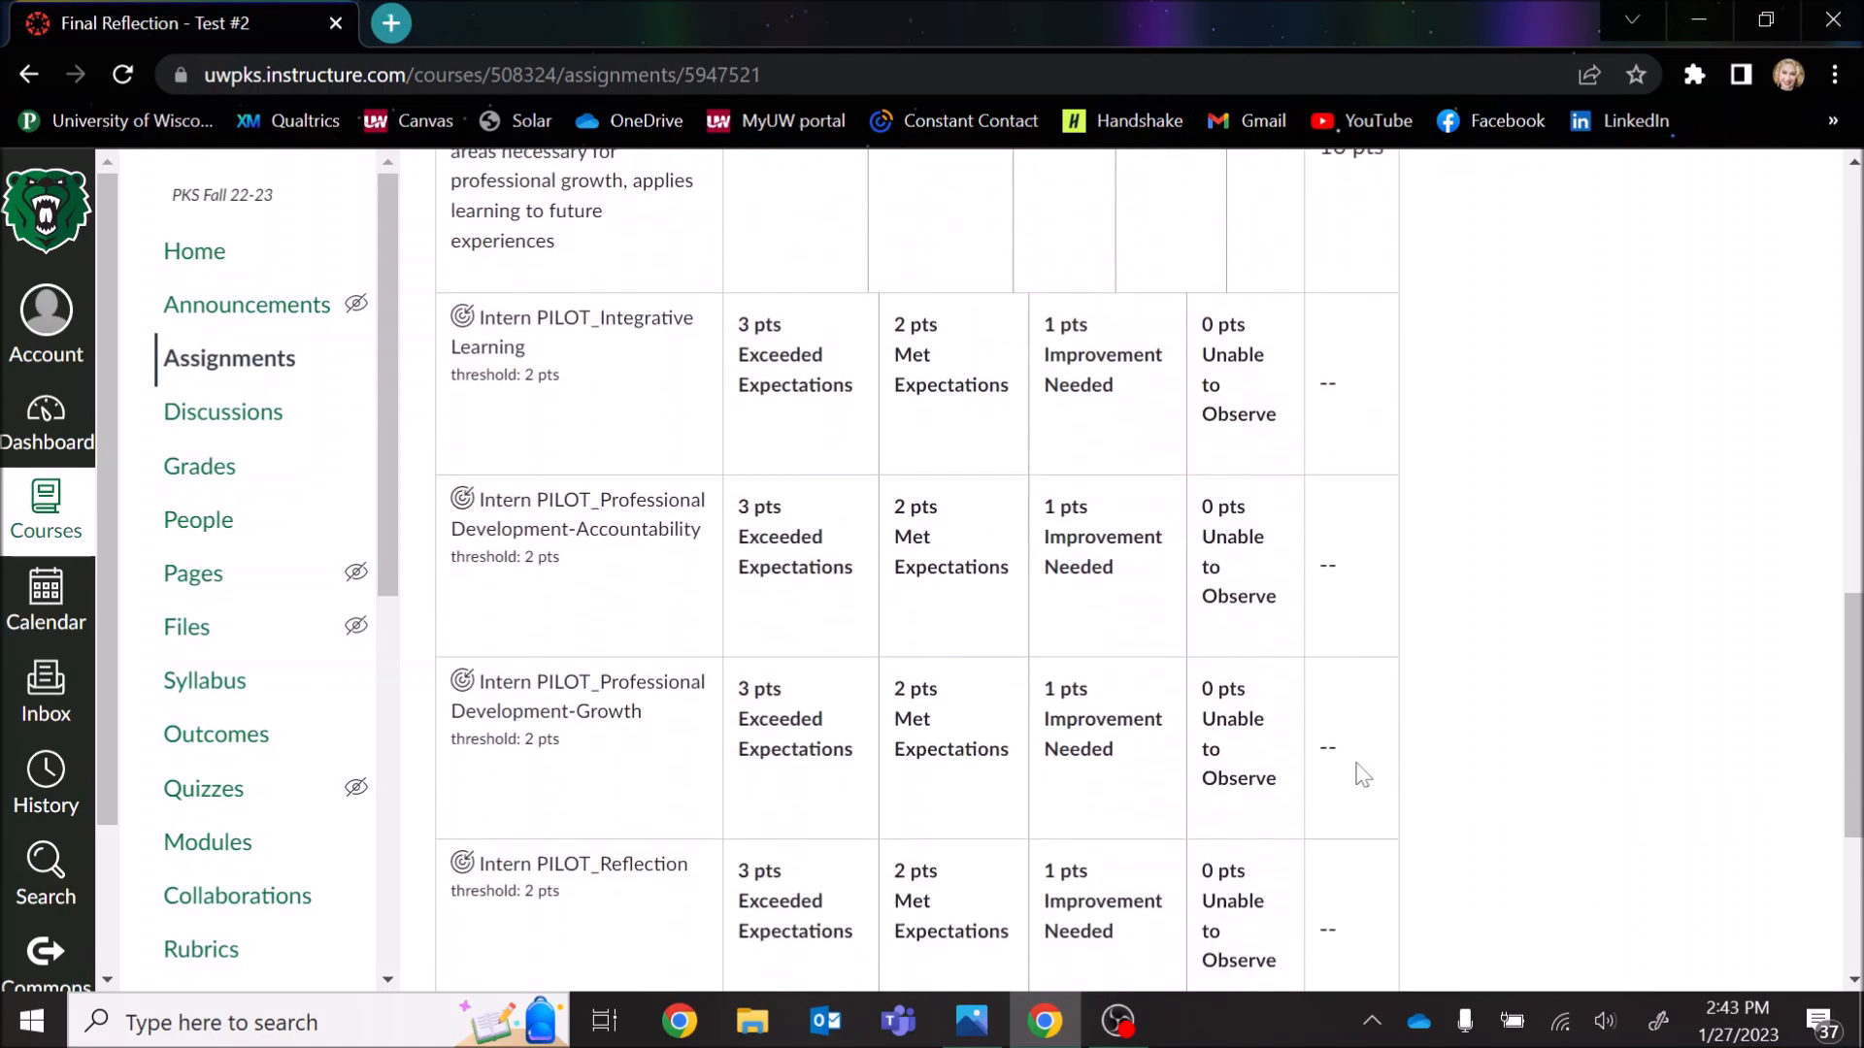
scroll(1383, 720, "down", 2)
scroll(1383, 720, "down", 3)
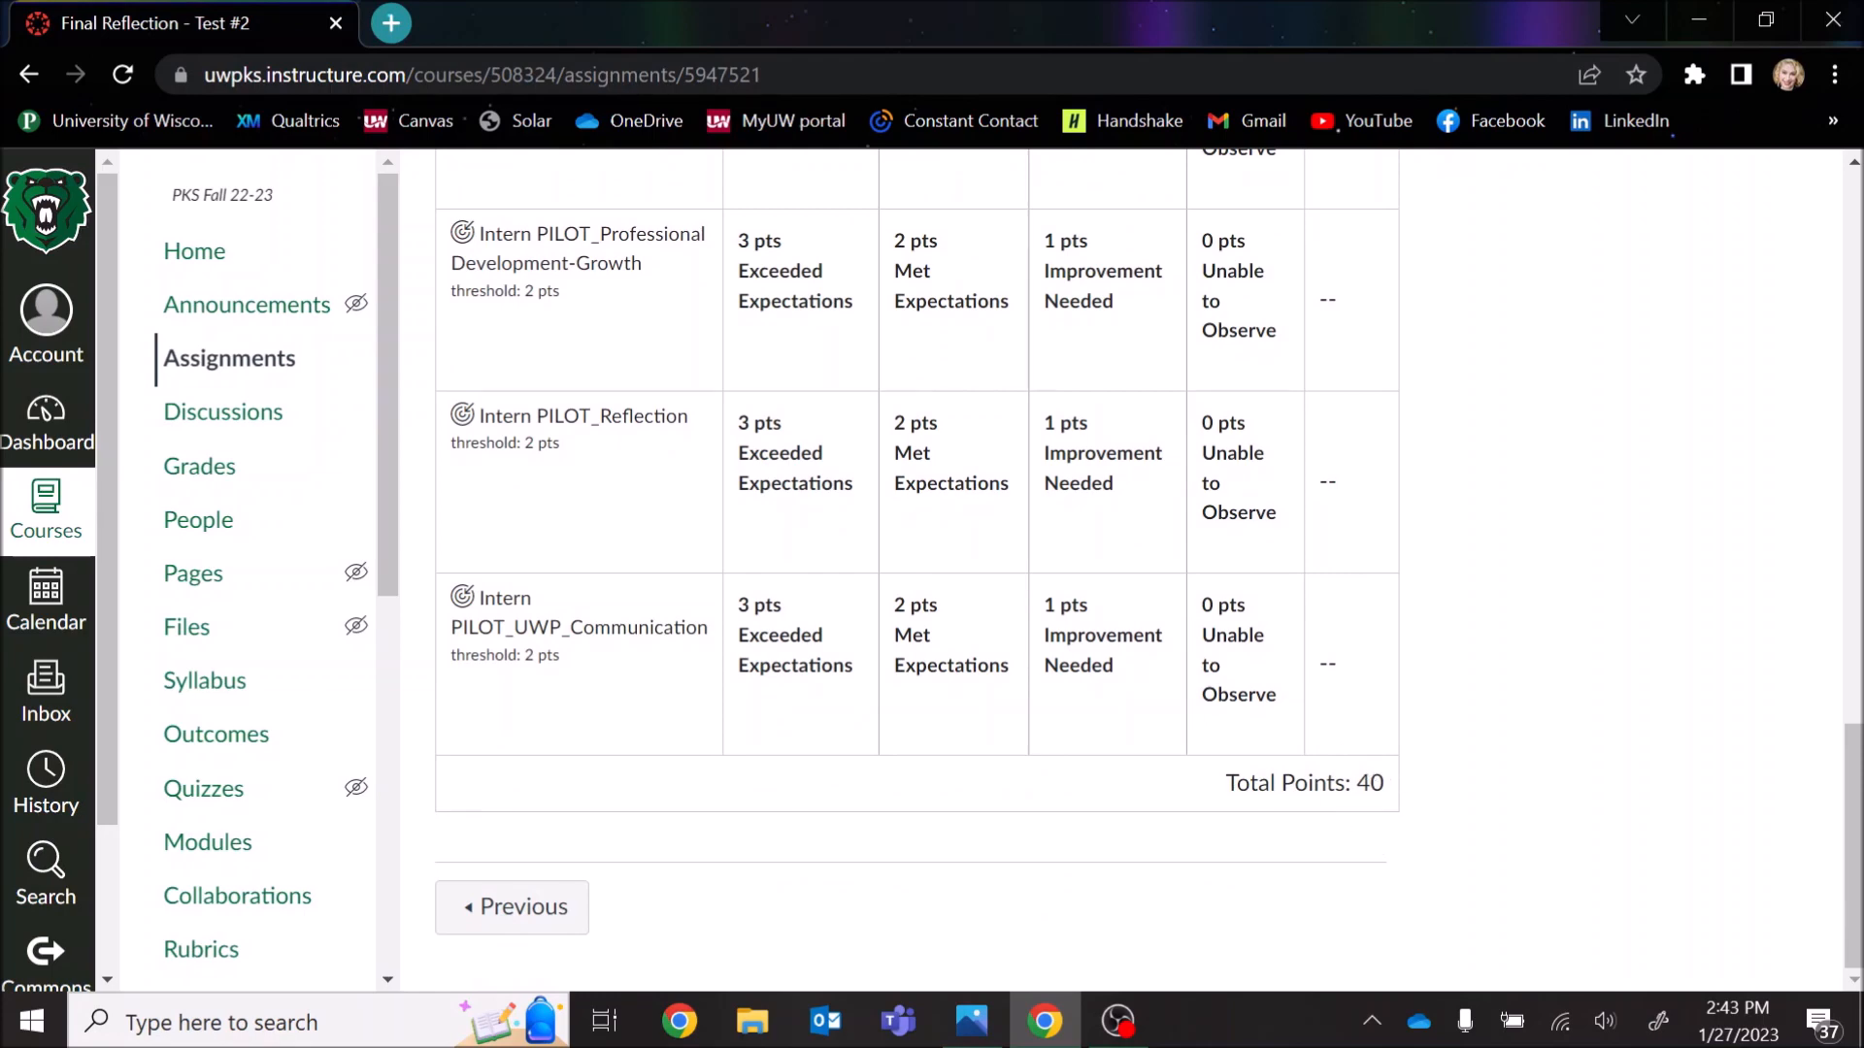
scroll(917, 572, "up", 5)
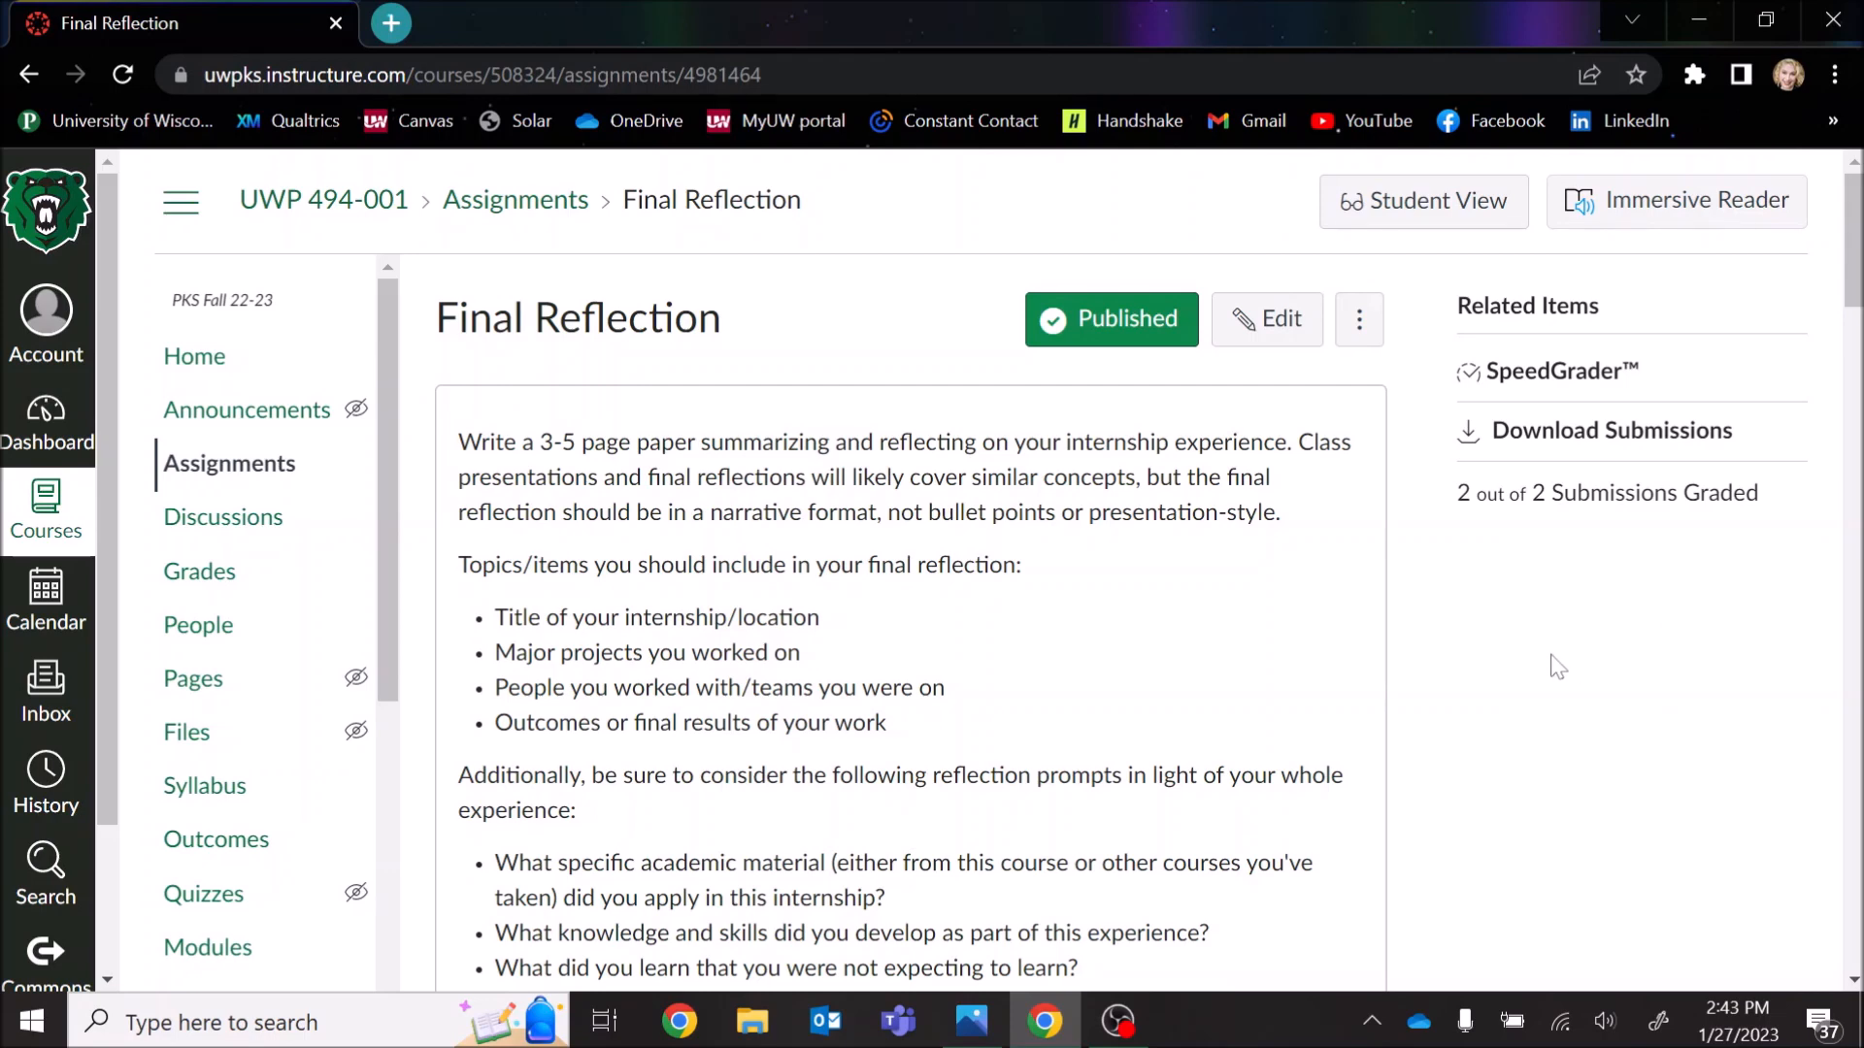
Step: Open the published Final Reflection assignment in SpeedGrader, with the grading pane widened and the full rubric shown
left_click(1510, 373)
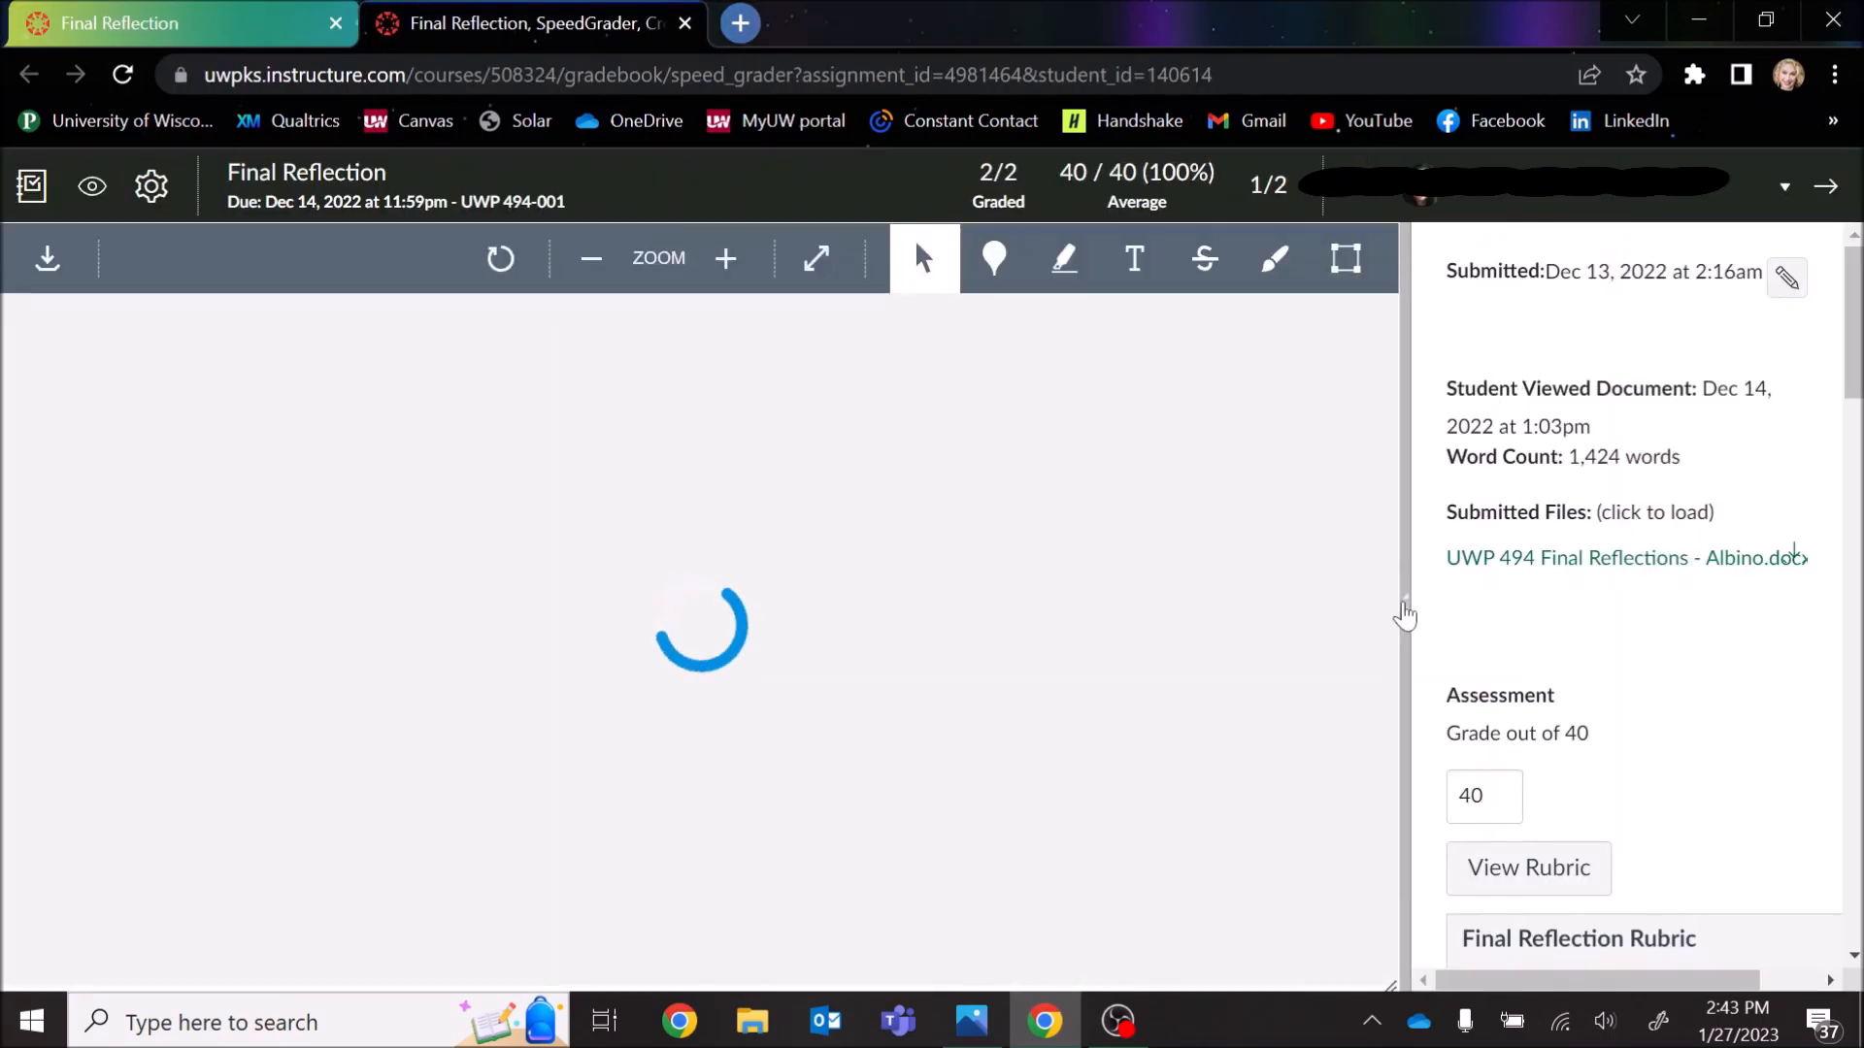
left_click_drag(1404, 614, 701, 578)
scroll(1032, 701, "down", 3)
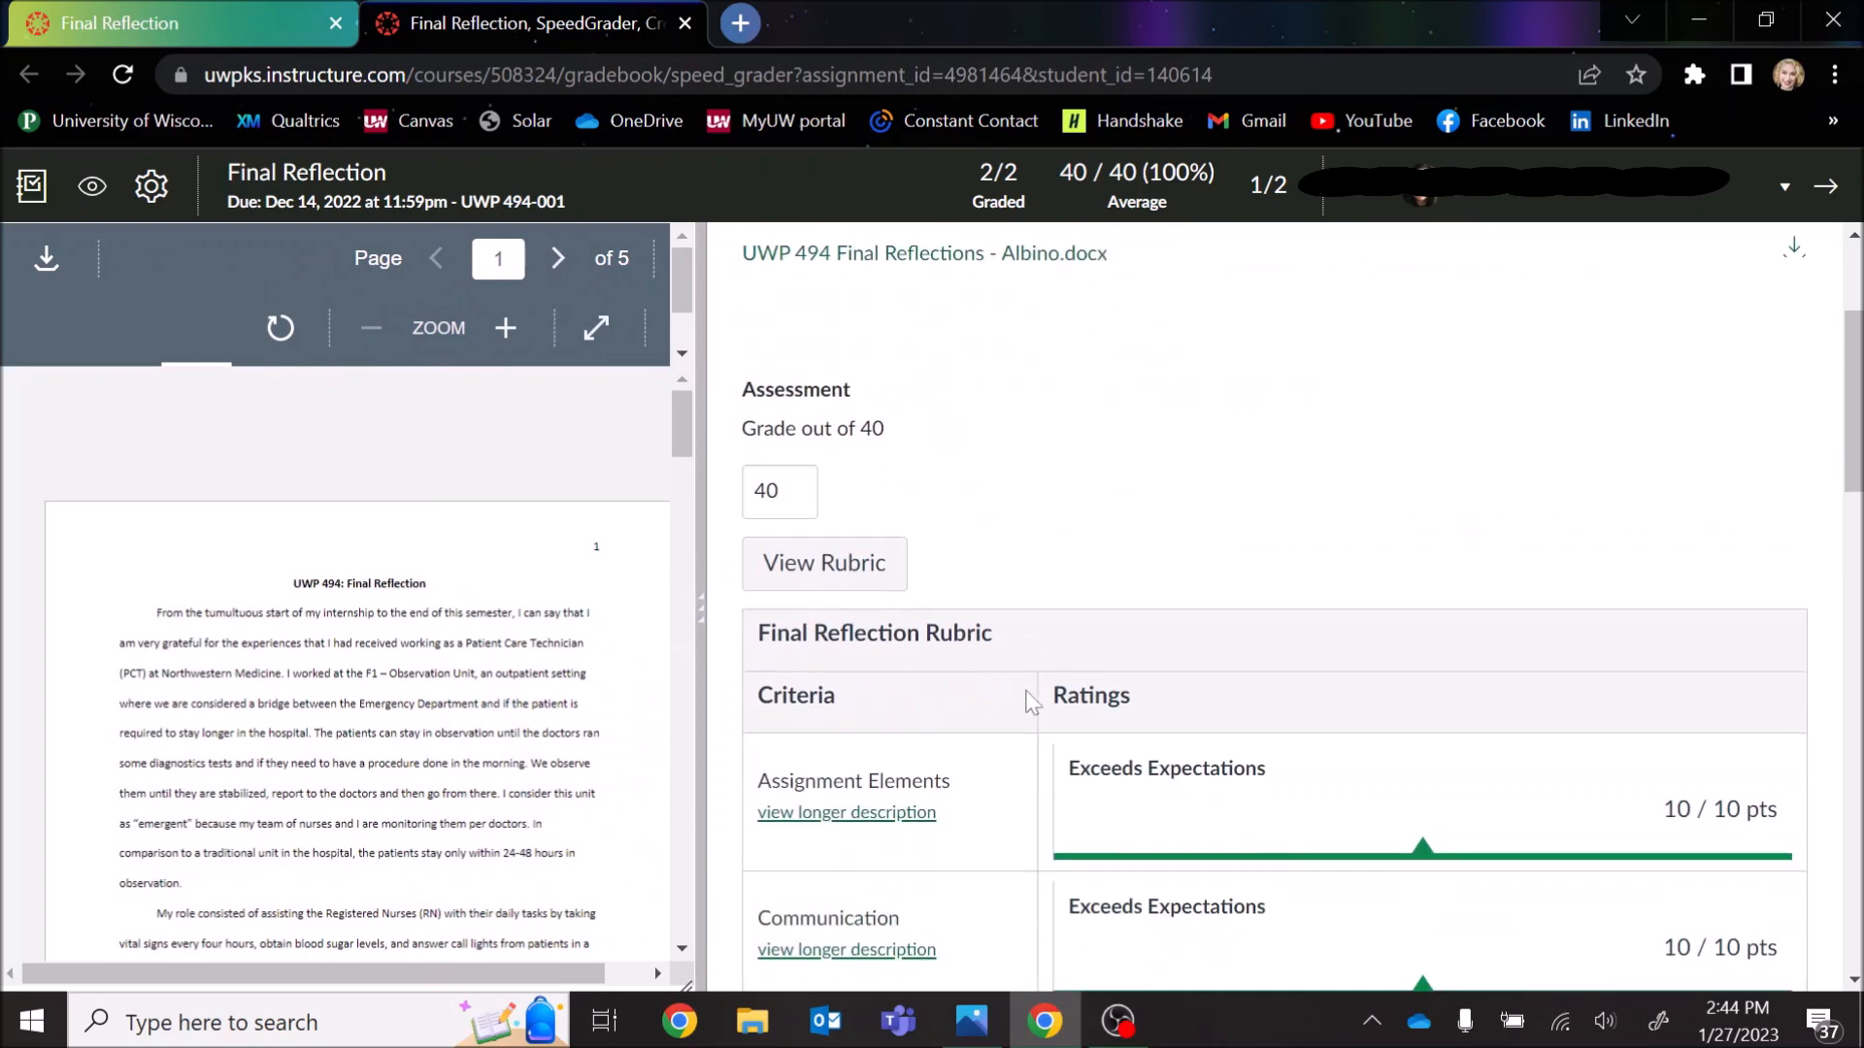
left_click(844, 559)
Step: Examine the ratings of the scored criteria and the Intern PILOT outcomes in the student's grading rubric
scroll(1359, 470, "down", 1)
scroll(1359, 471, "down", 2)
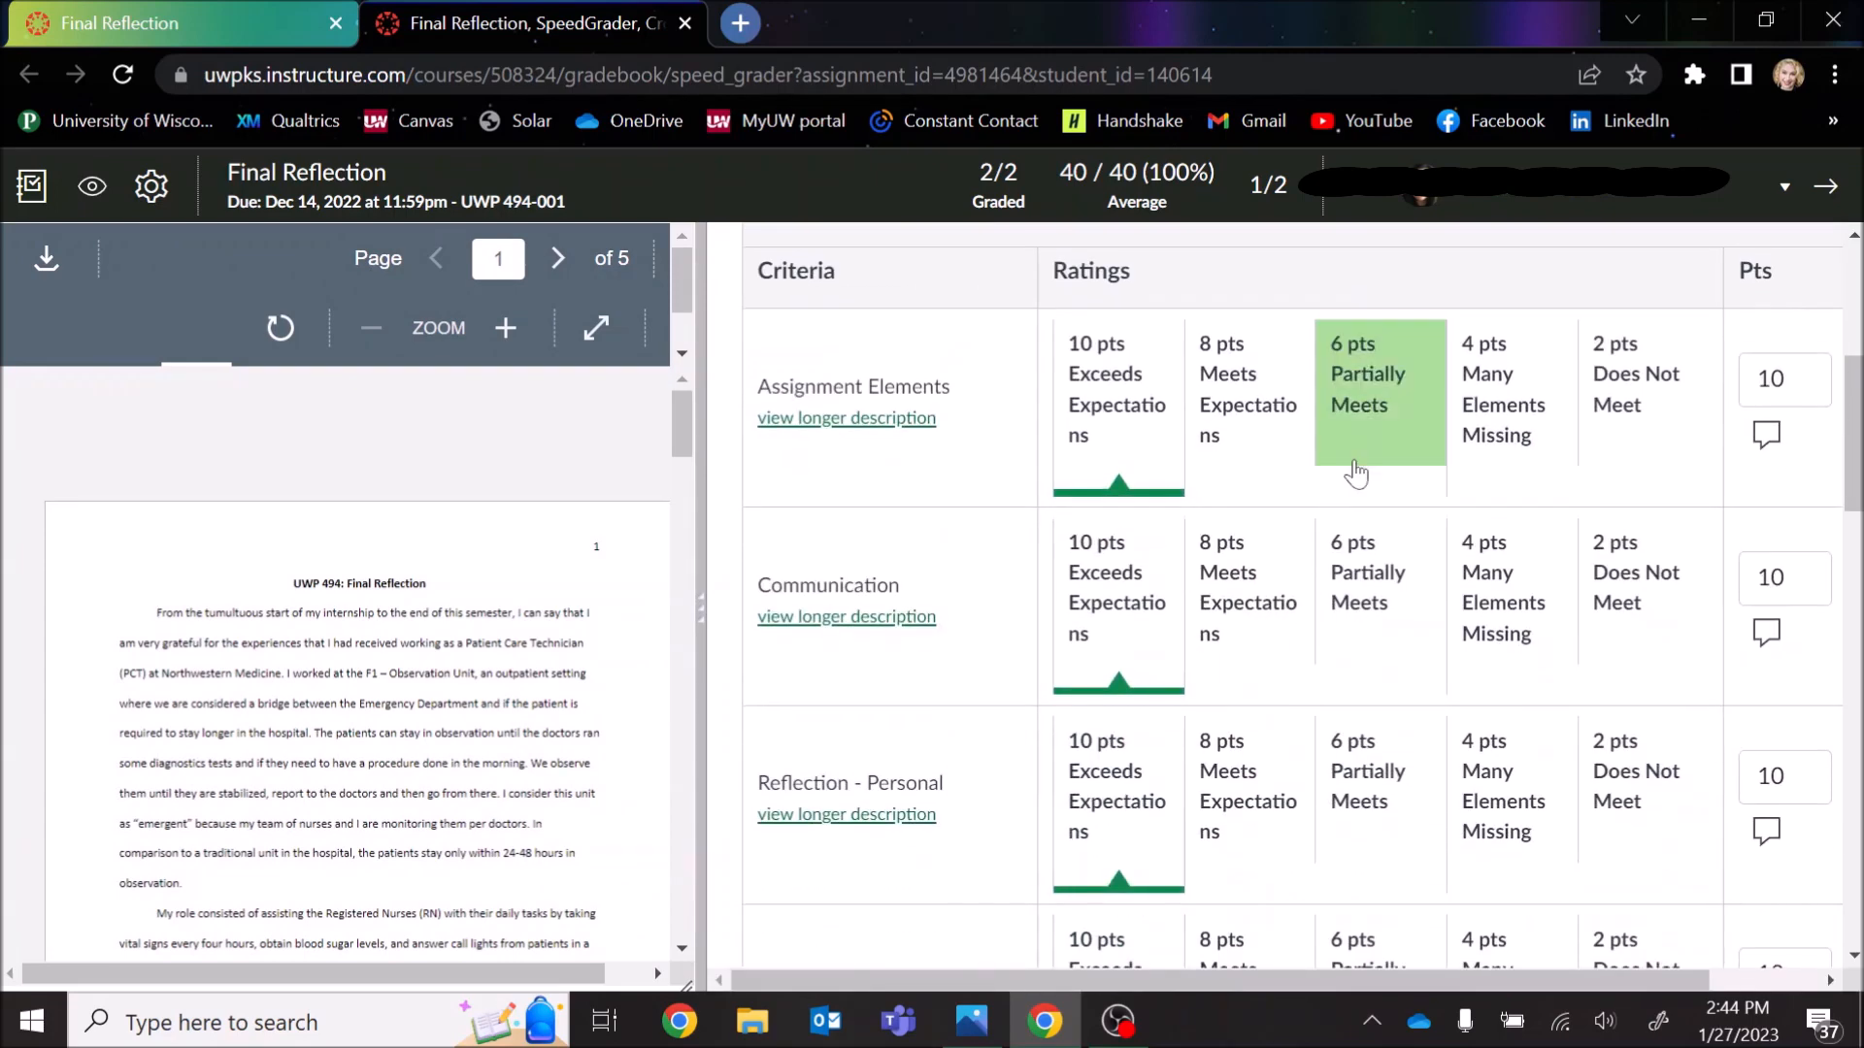
scroll(1548, 723, "down", 7)
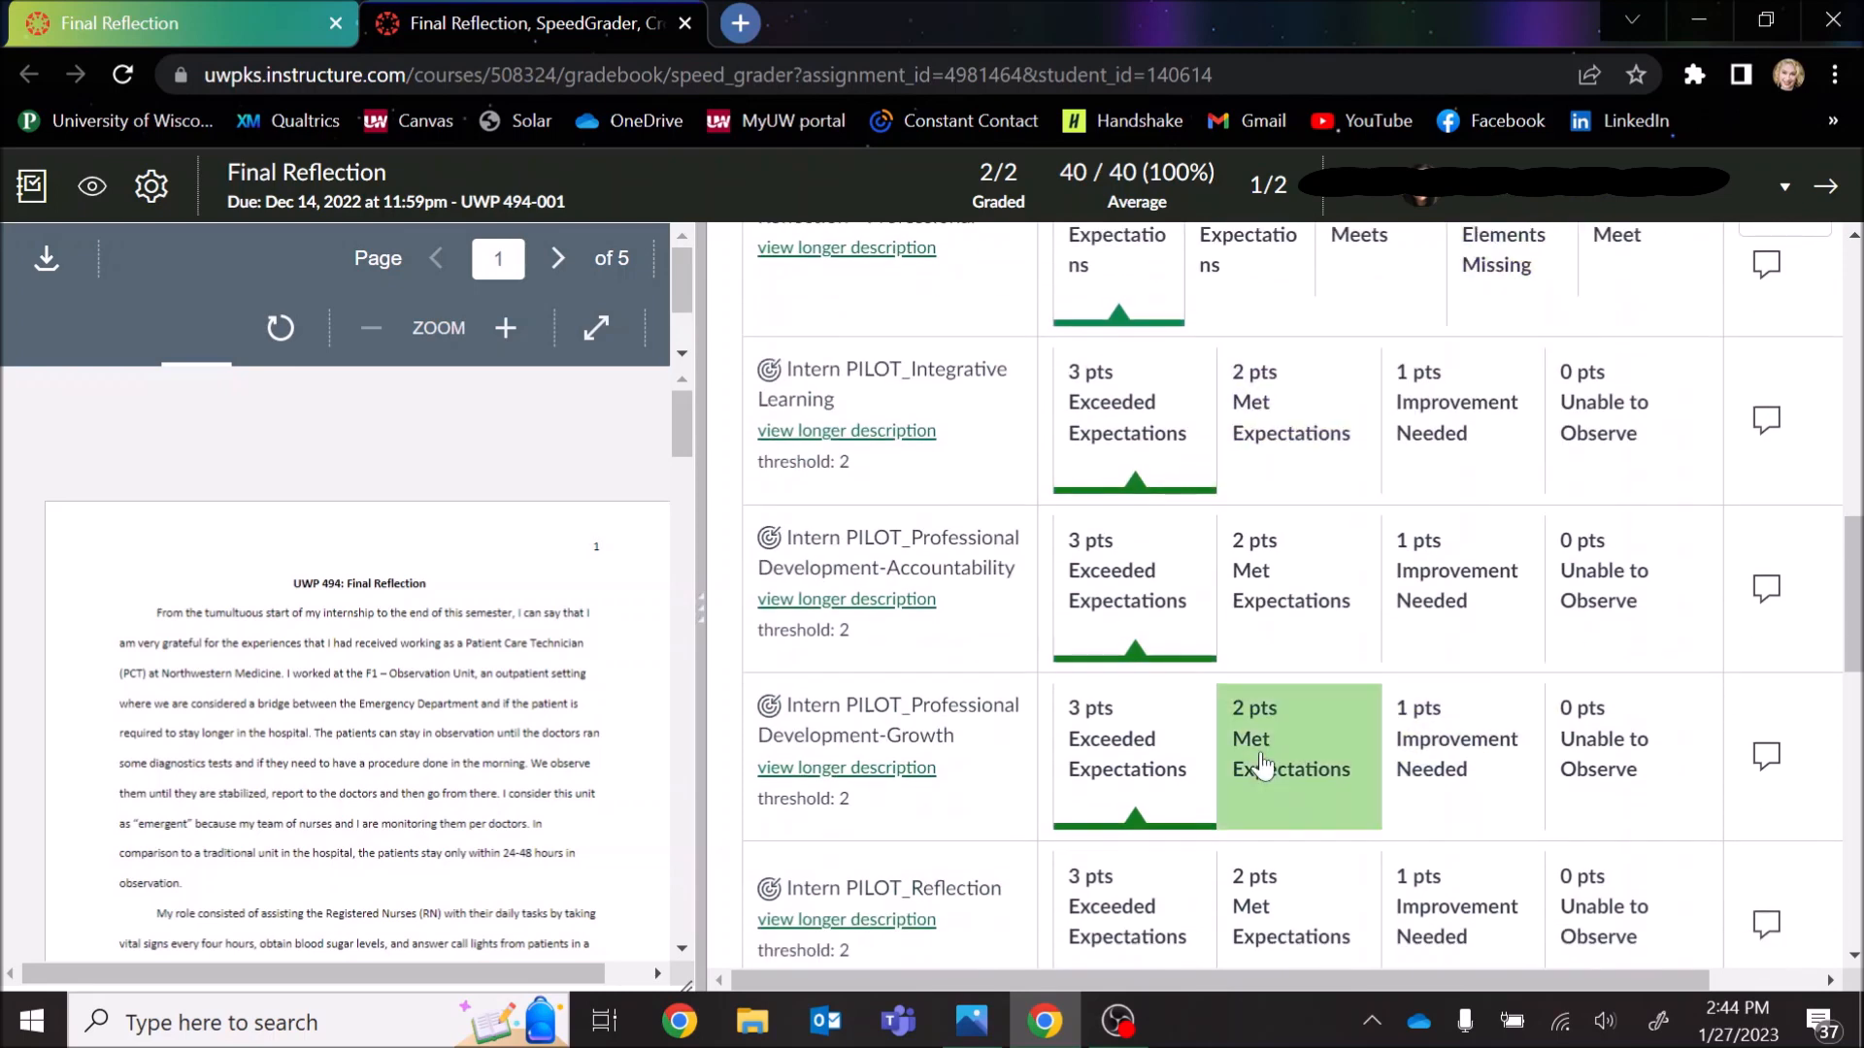
scroll(1500, 827, "down", 1)
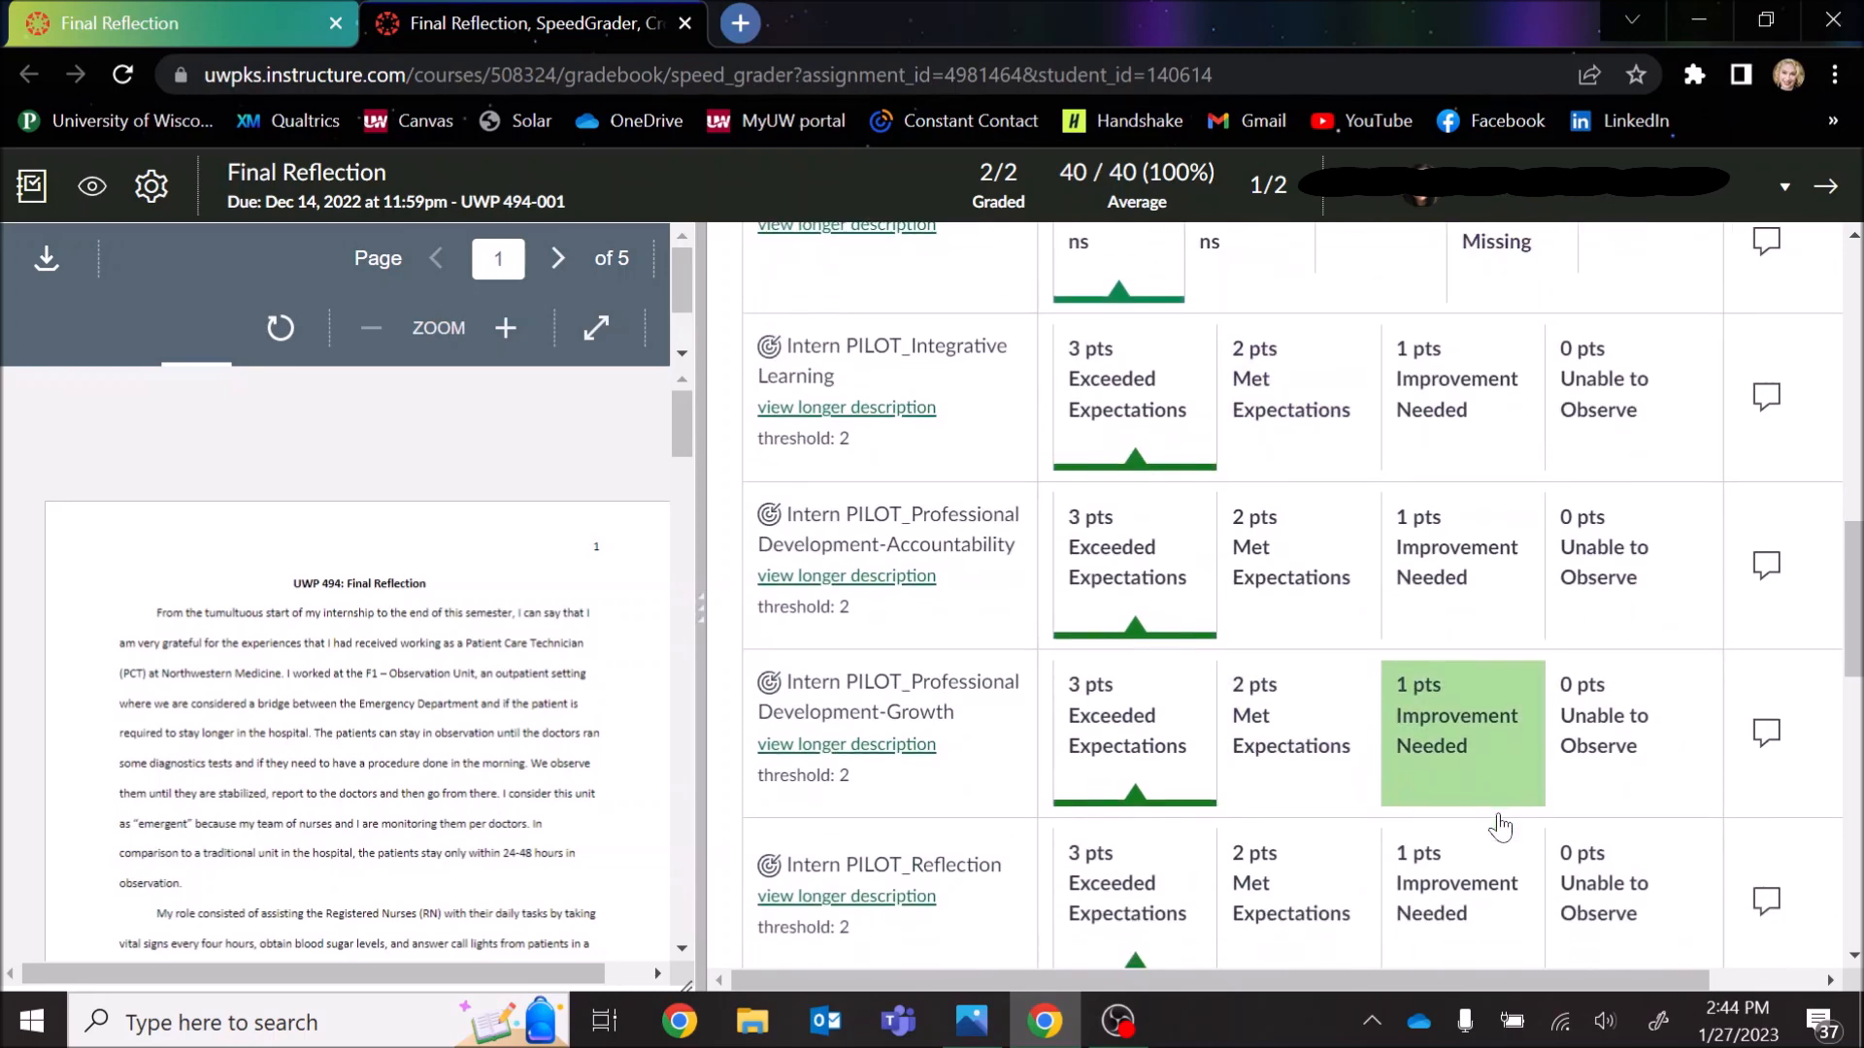